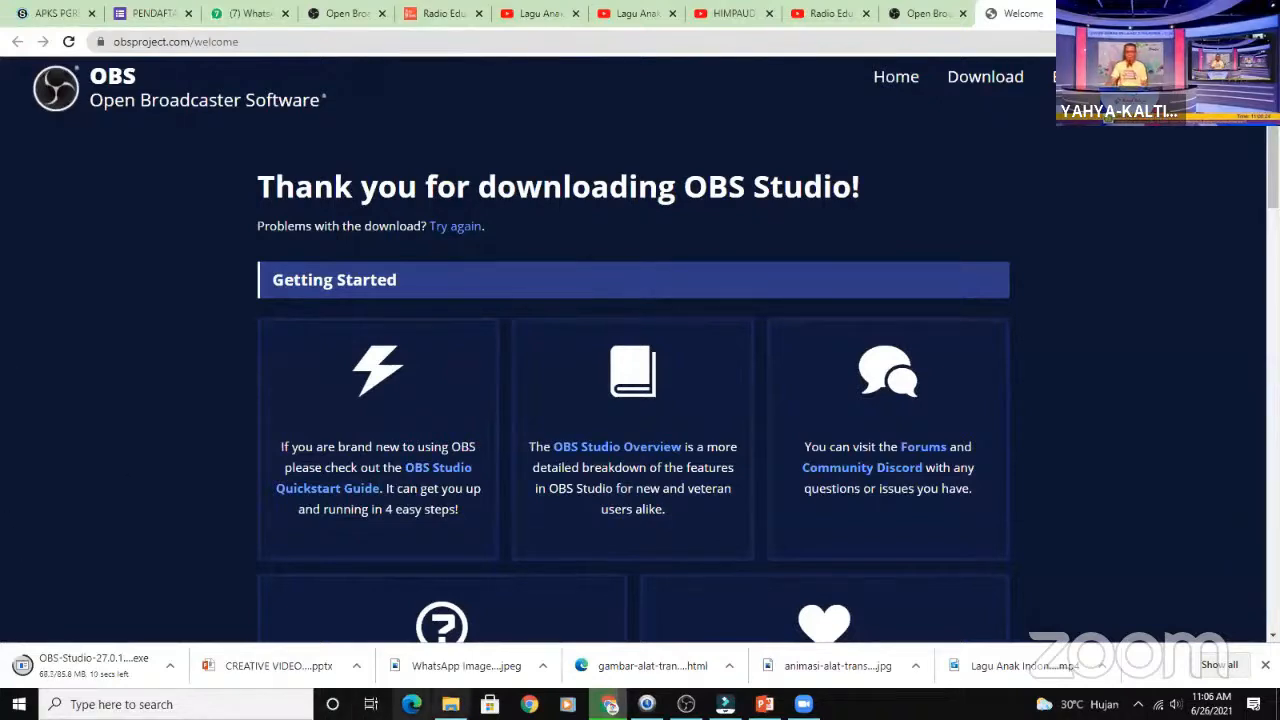
- Switch to File Explorer and check the computer's device specifications in the properties of This PC
mouse_move(450, 702)
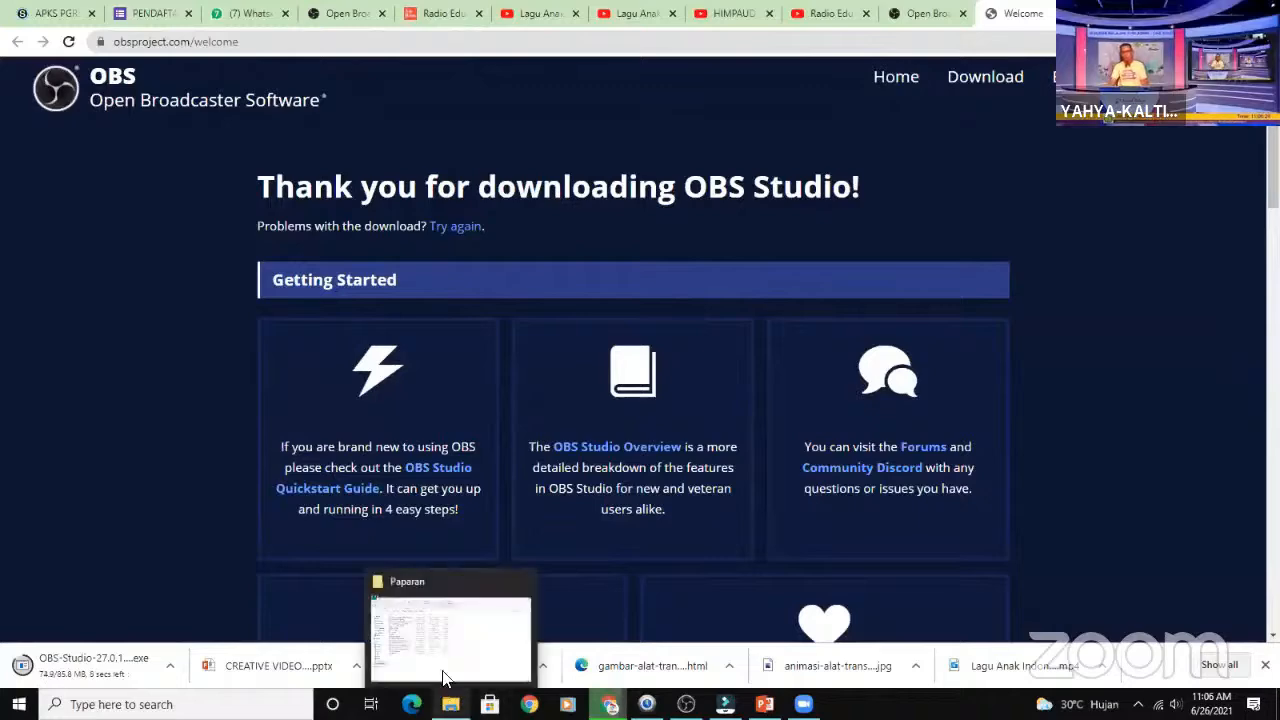
left_click(447, 640)
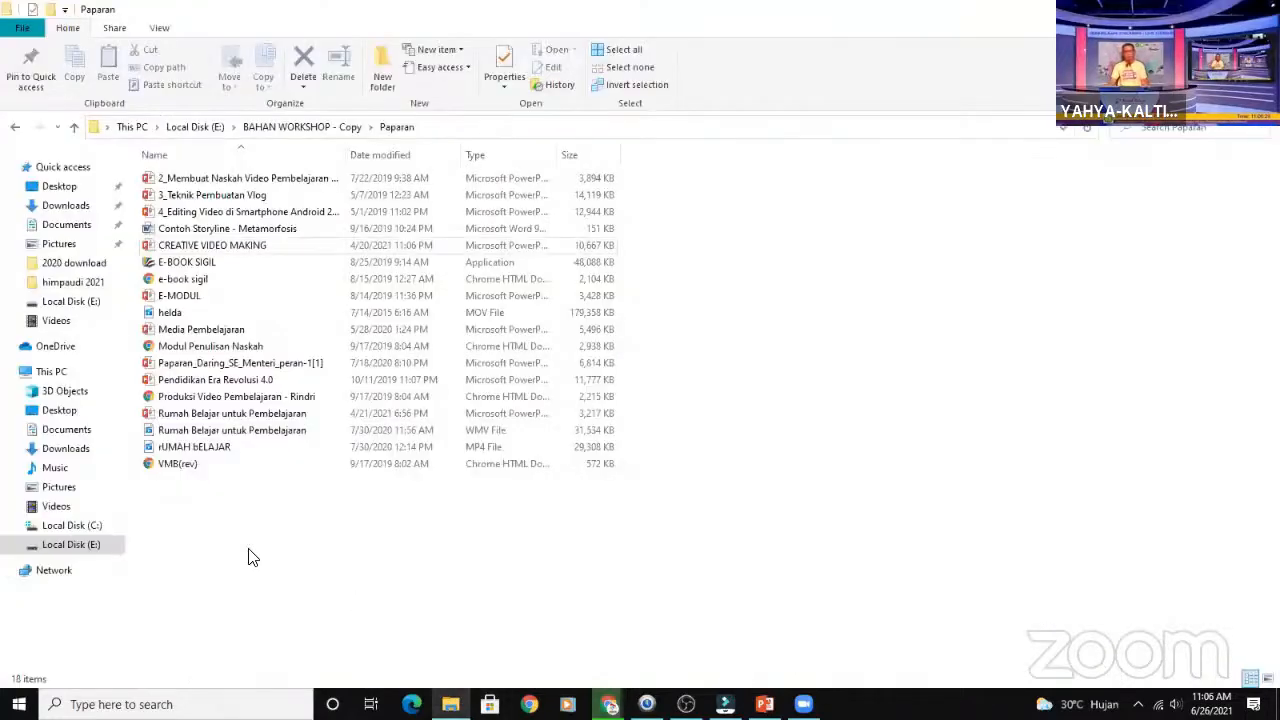
right_click(70, 376)
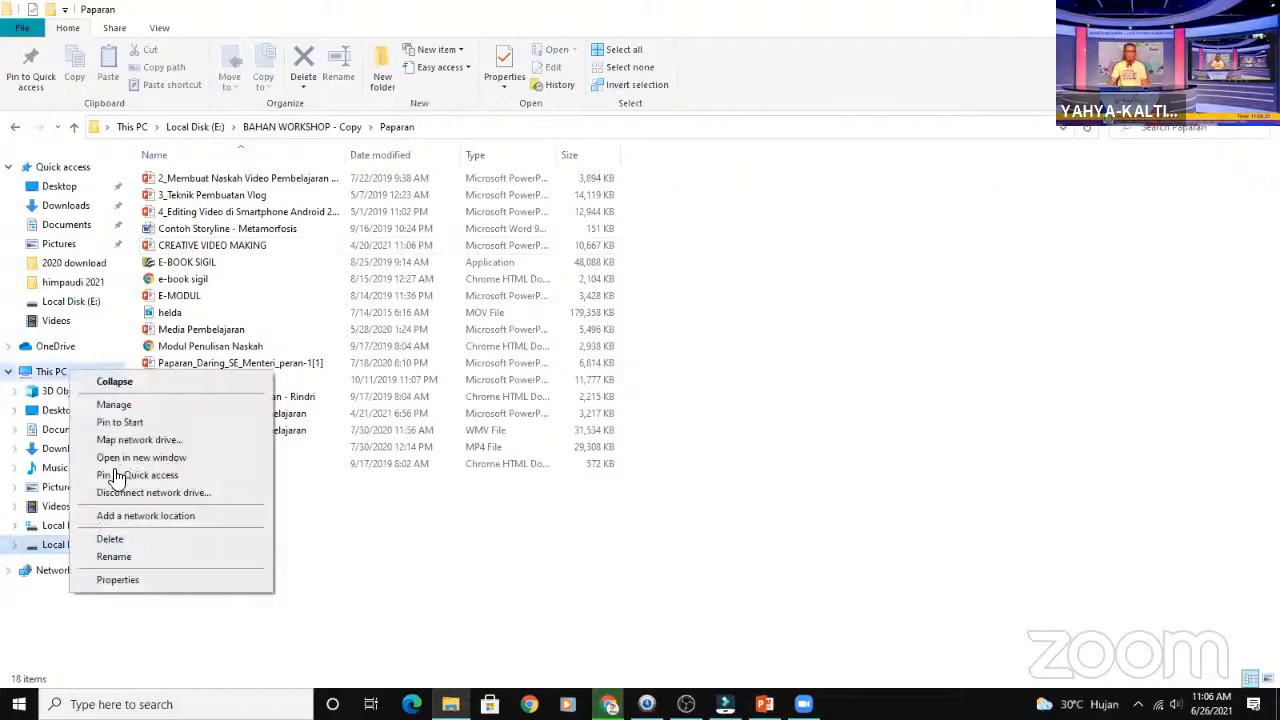
left_click(145, 586)
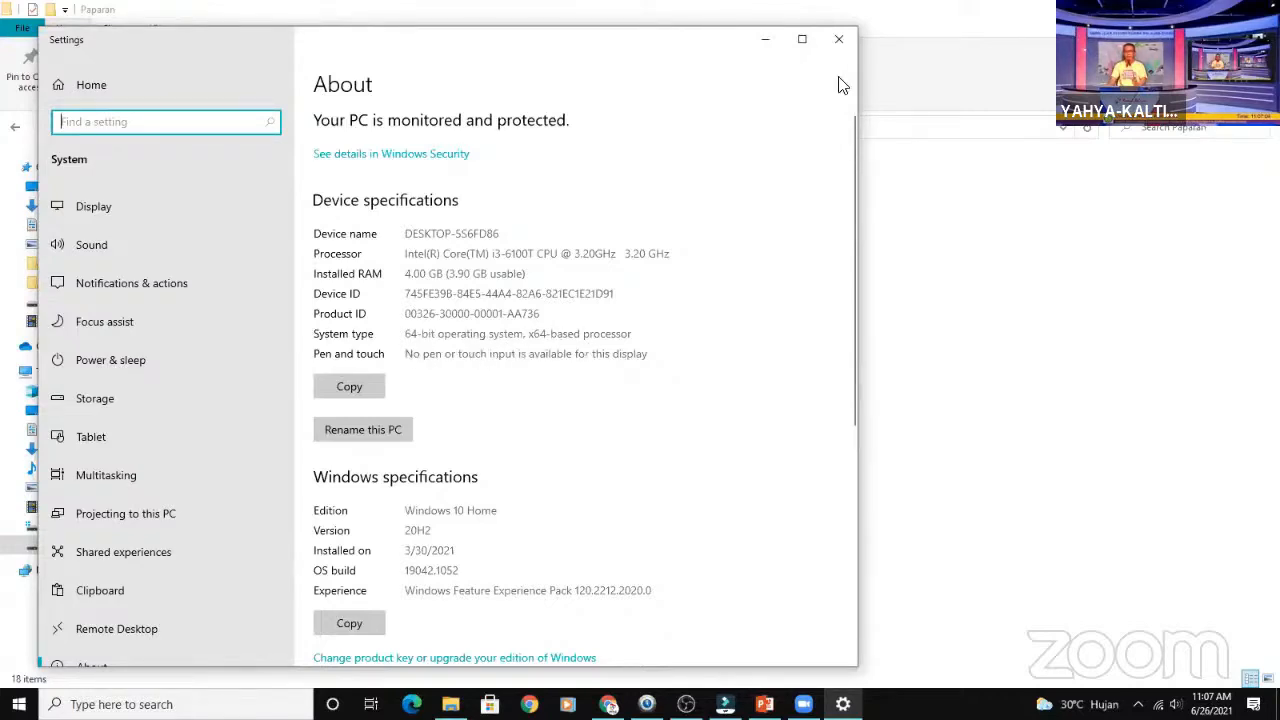
left_click(840, 42)
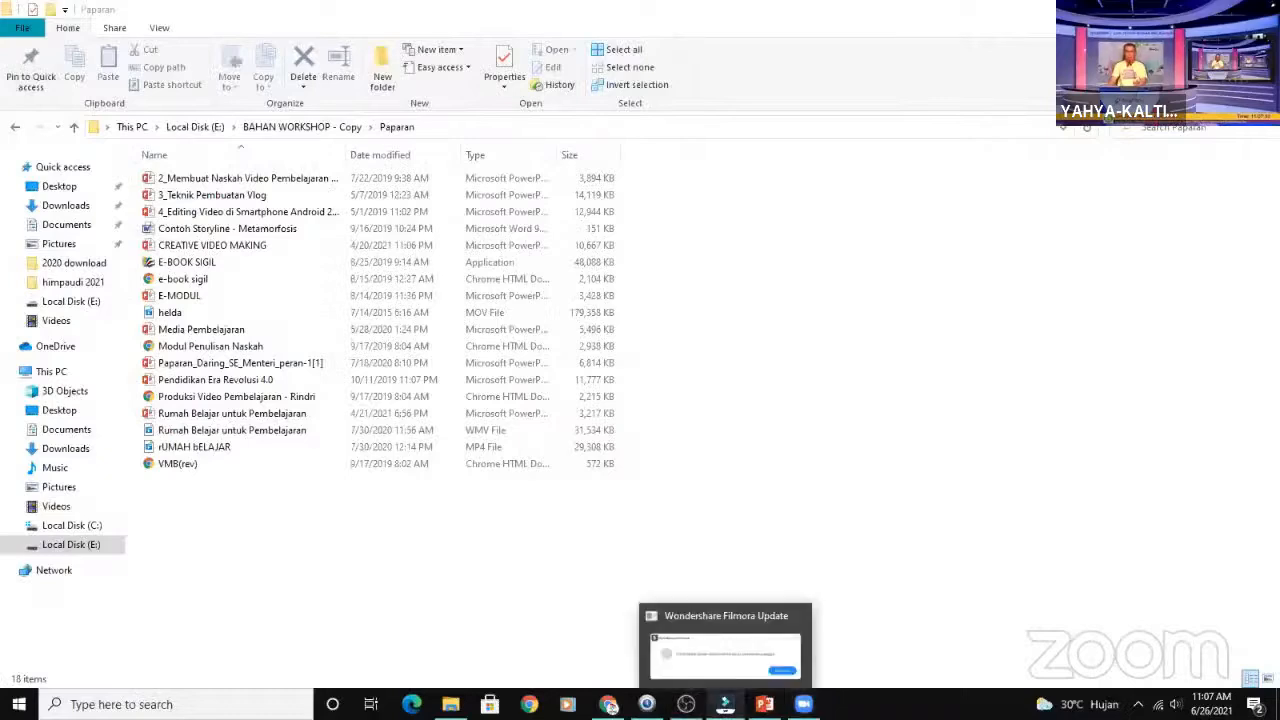
- Go to the Downloads folder in File Explorer and launch the OBS-Studio-27.0.1-Full-Installer-x64 file
left_click(608, 704)
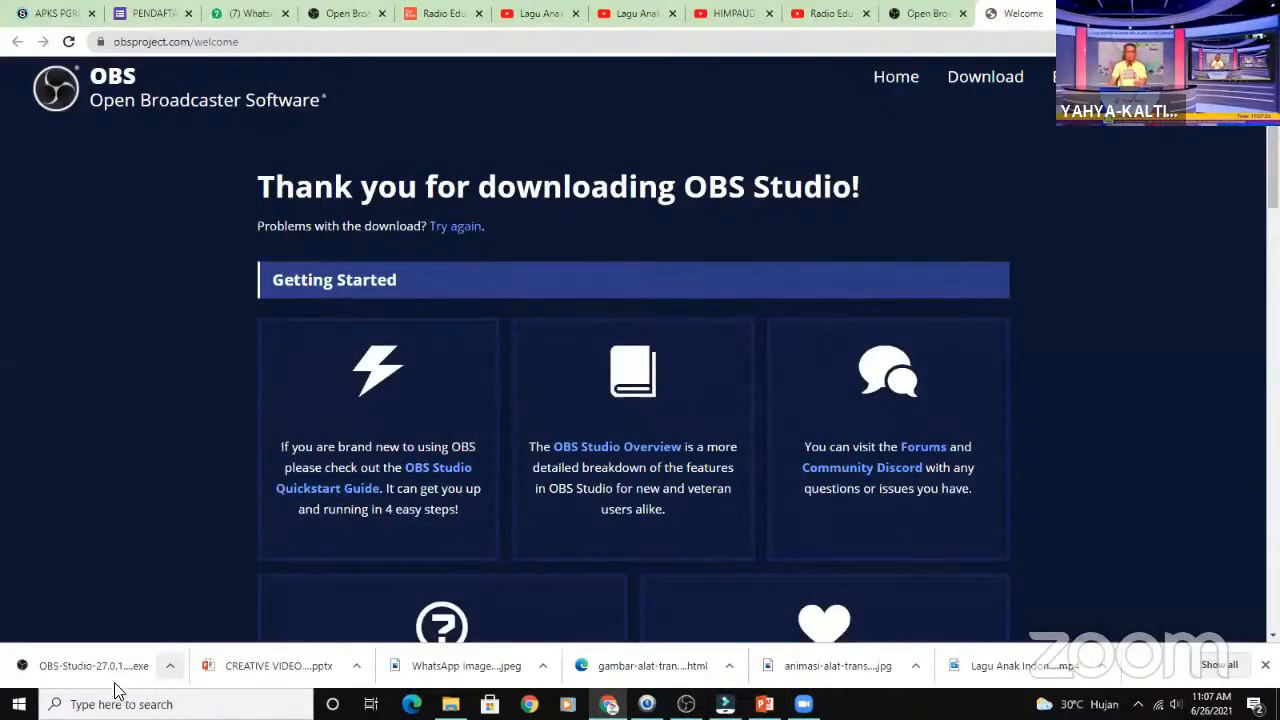
left_click(450, 704)
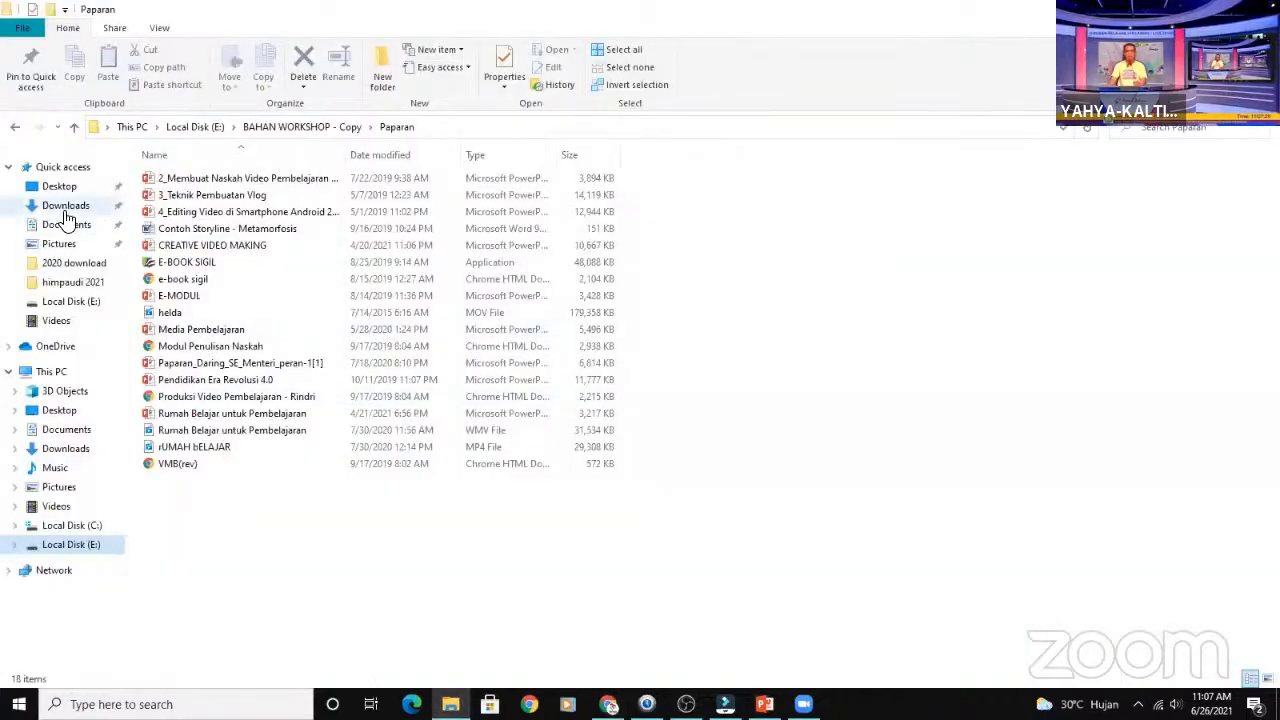
left_click(65, 210)
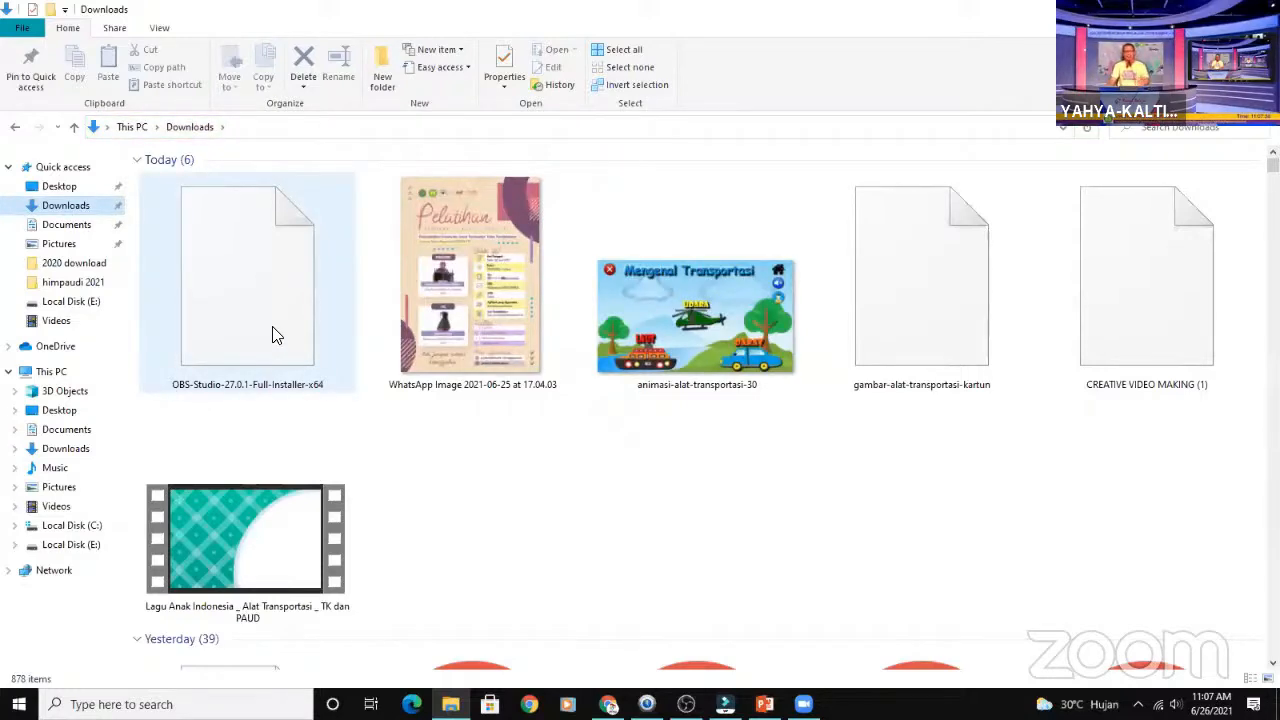
double_click(246, 272)
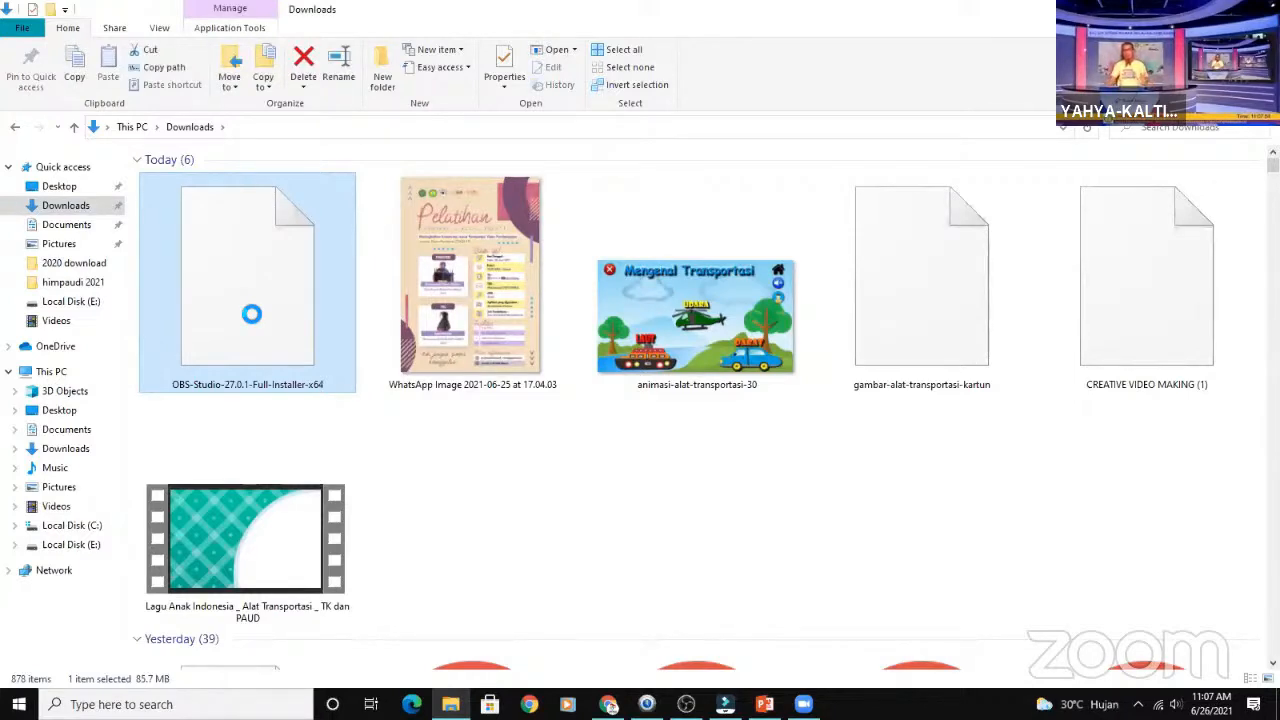
right_click(251, 314)
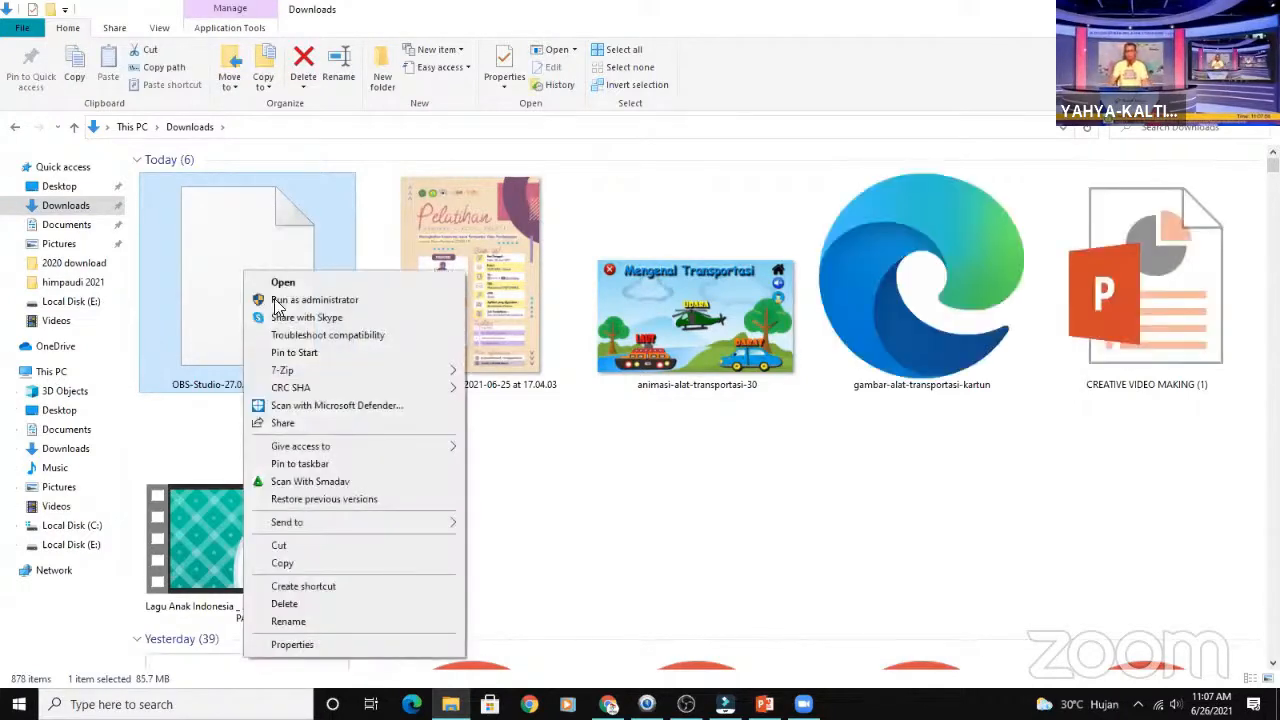
left_click(285, 282)
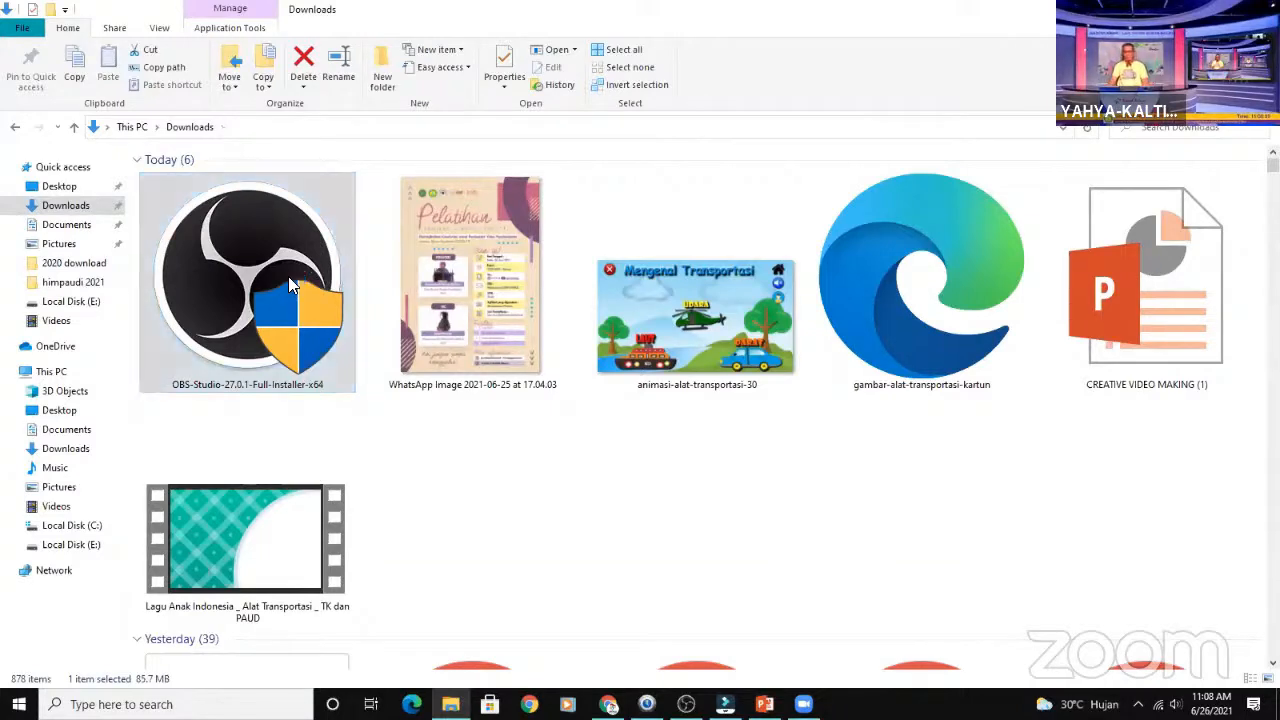
- Switch to OBS and add a new scene, keeping the suggested name
mouse_move(705, 688)
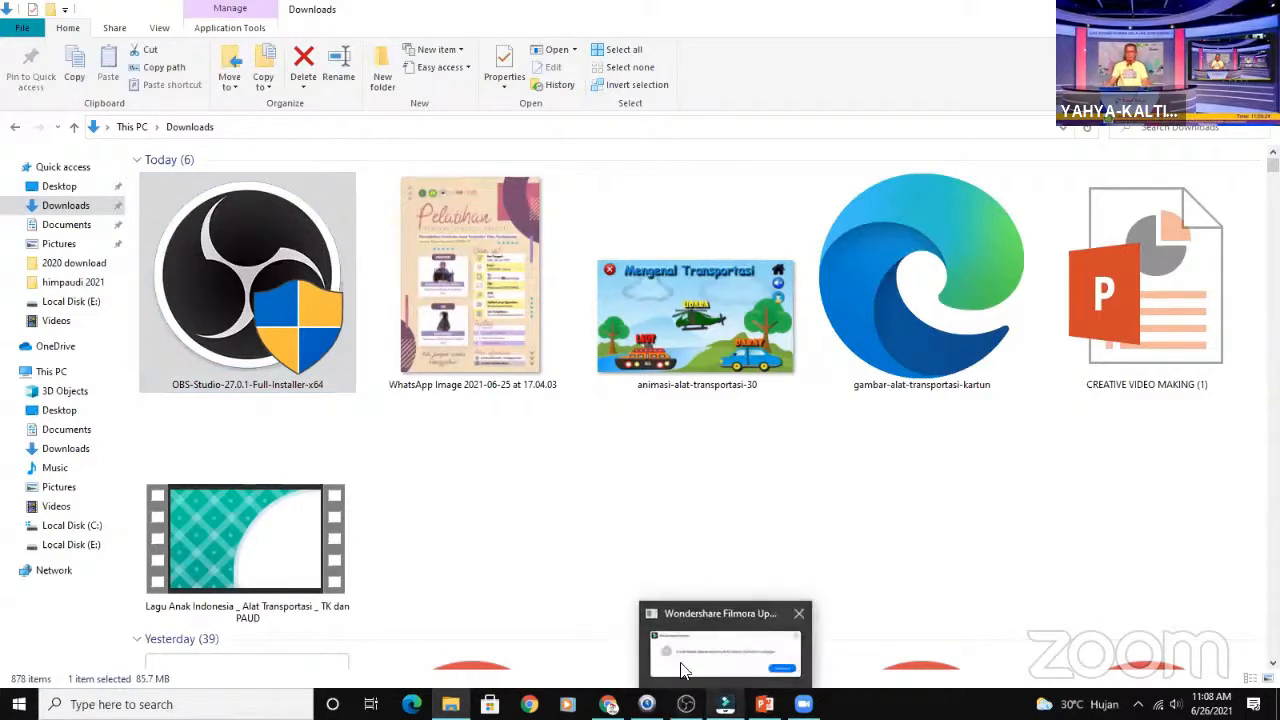
left_click(686, 704)
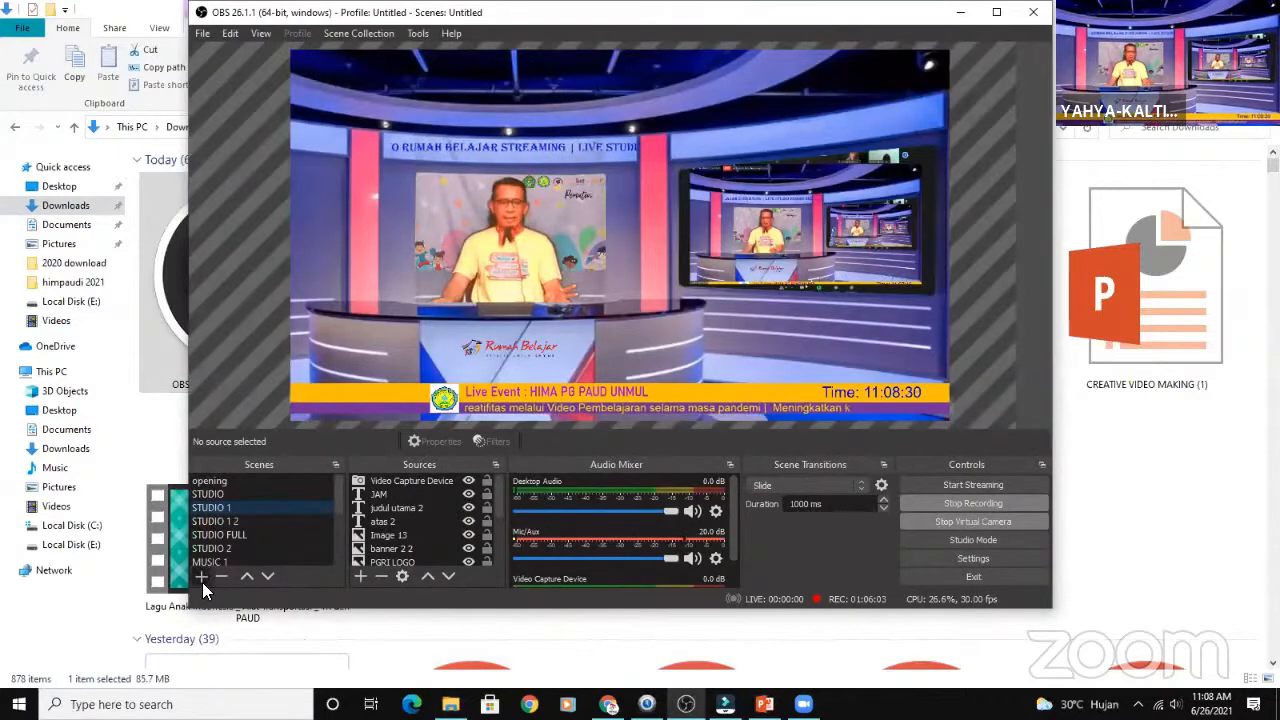
left_click(202, 579)
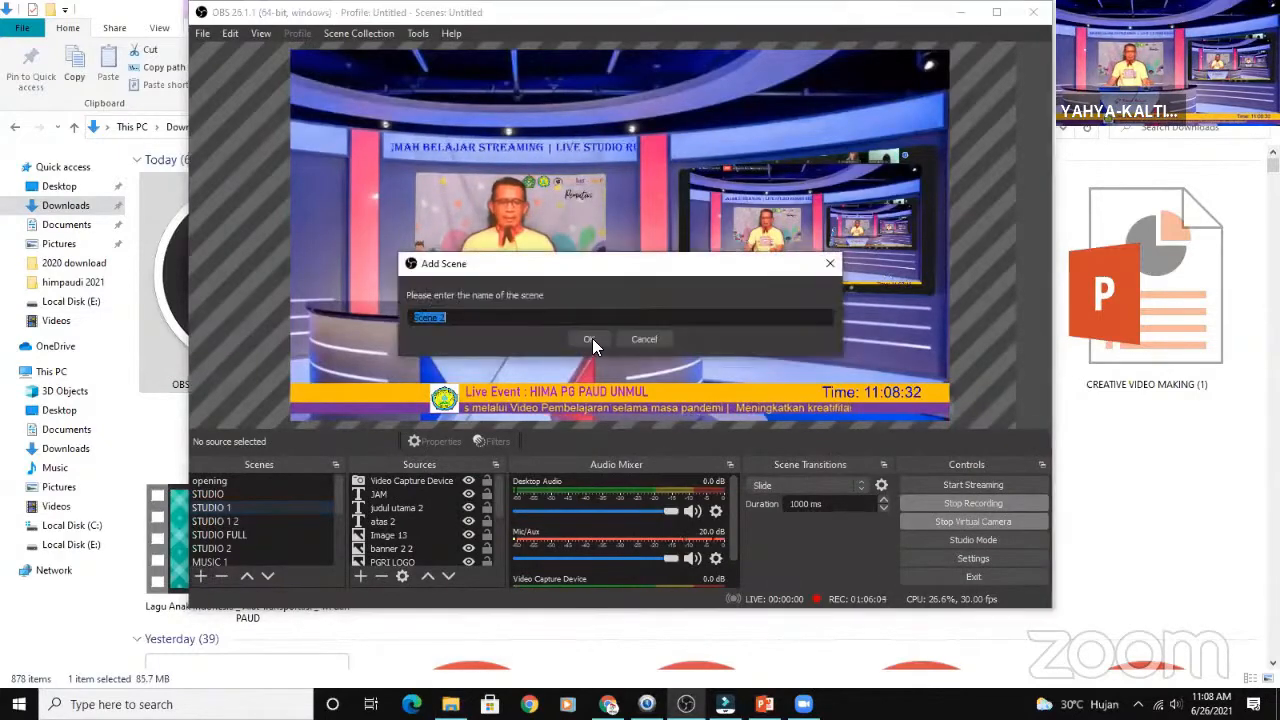
left_click(592, 339)
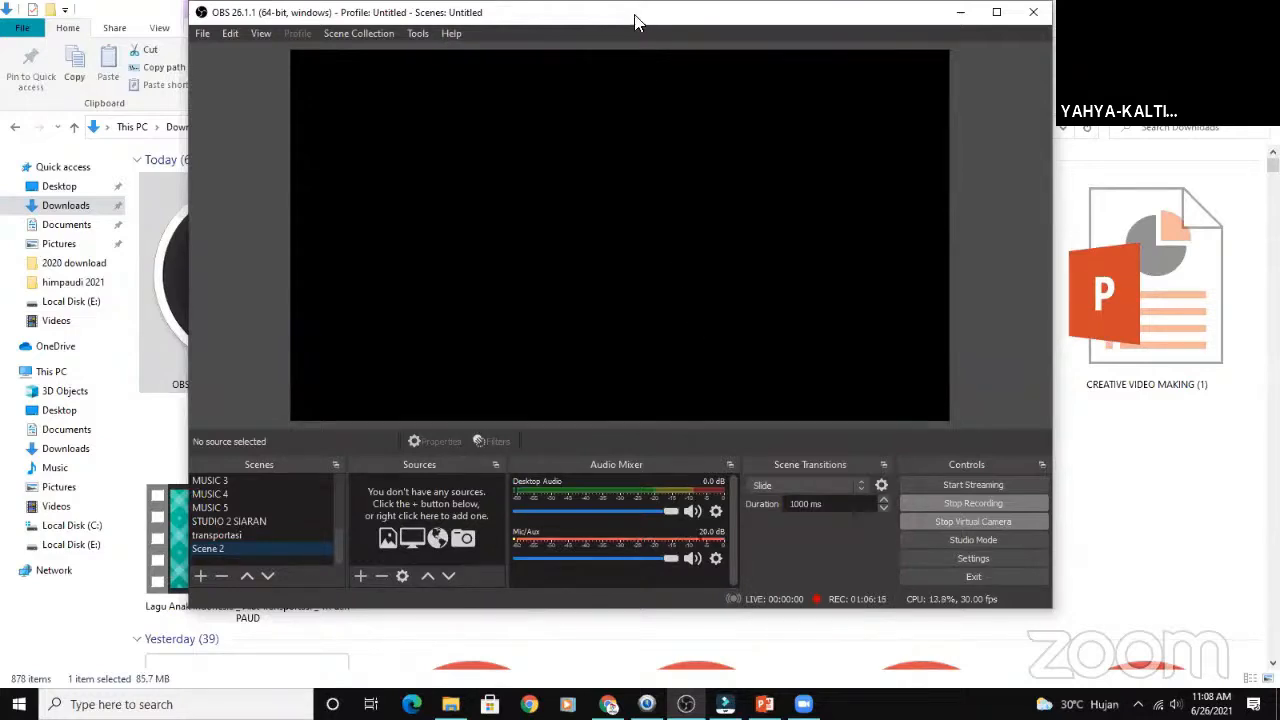
left_click_drag(635, 22, 567, 14)
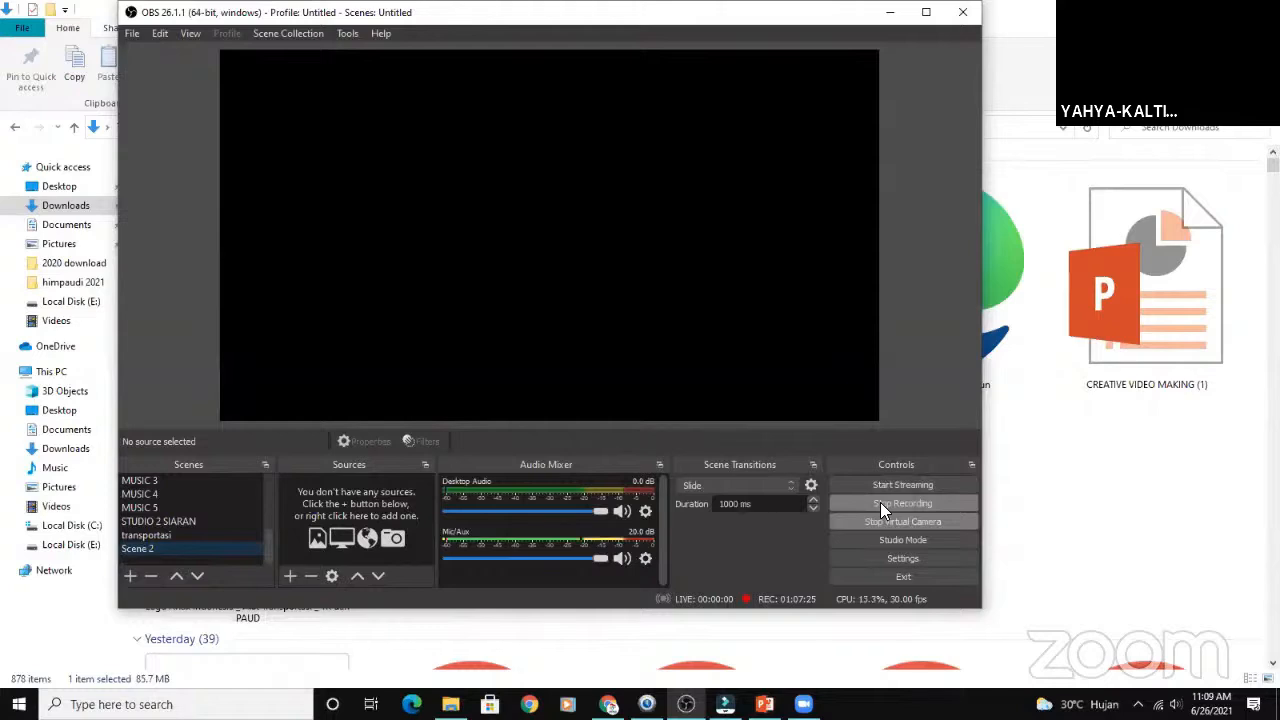
- Add a new Browser source to the empty scene, keeping the suggested name
left_click(289, 577)
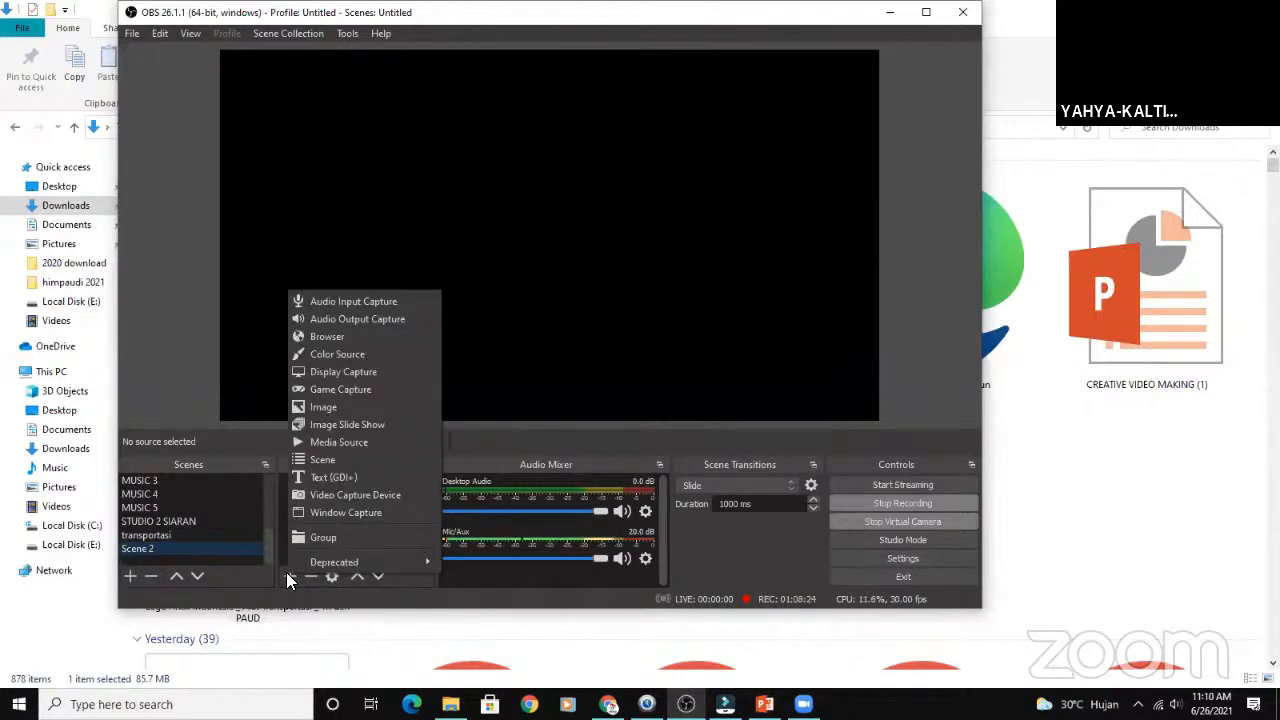
left_click(341, 338)
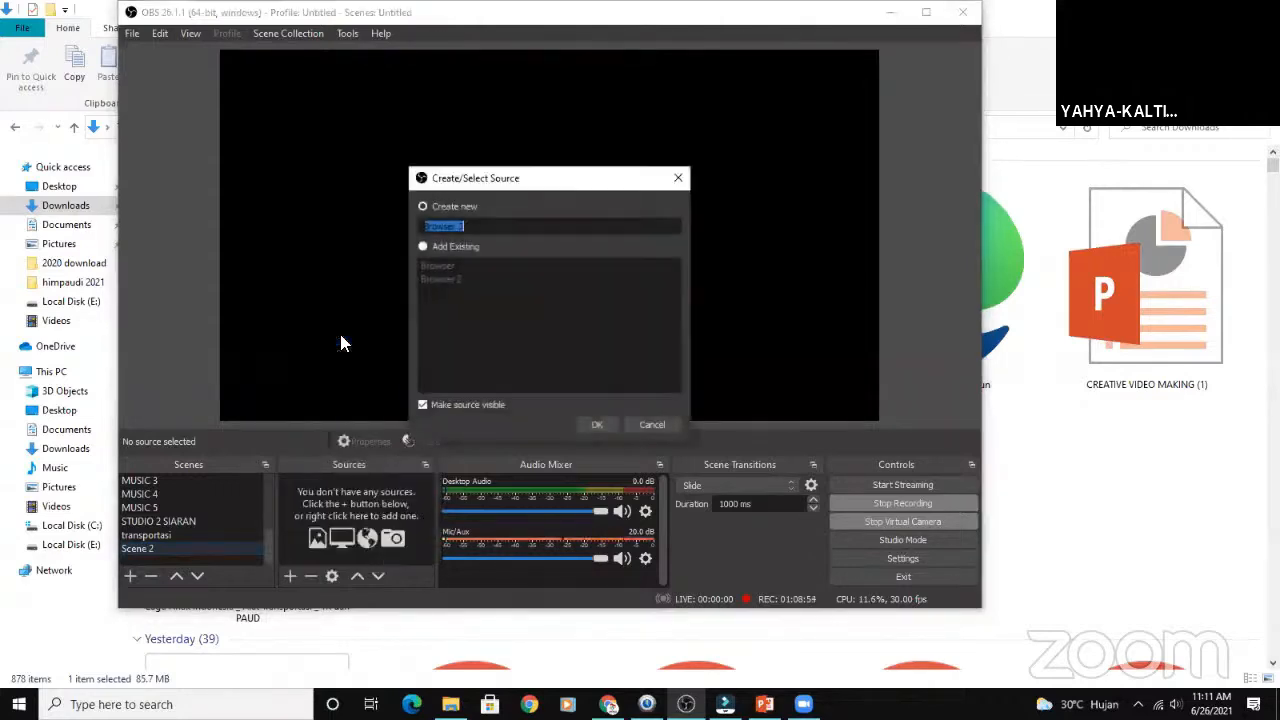
left_click(596, 425)
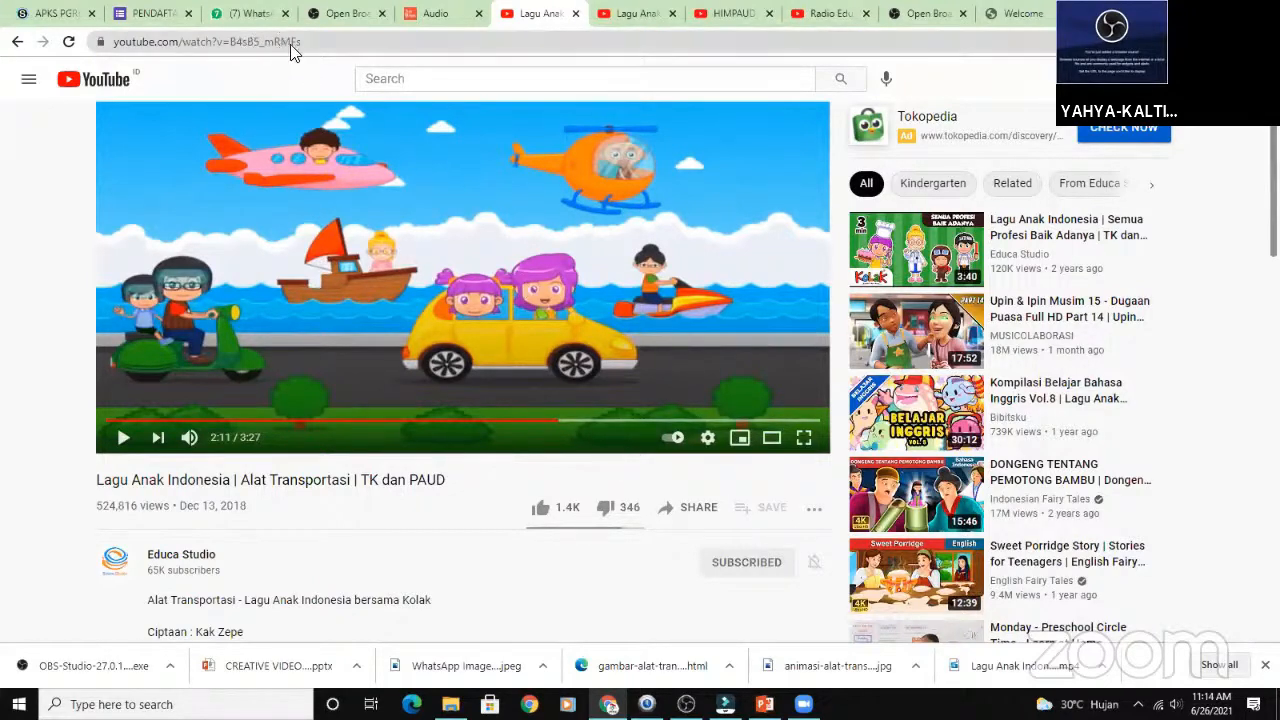
left_click(690, 509)
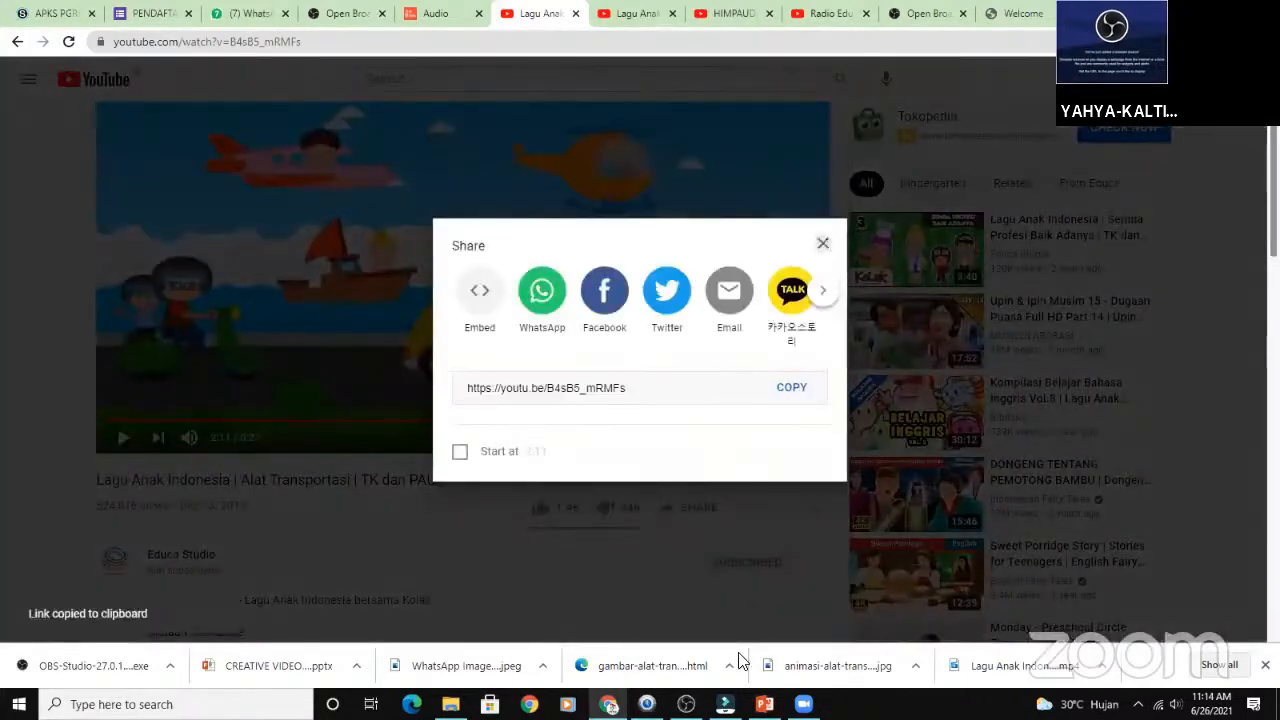
left_click(823, 244)
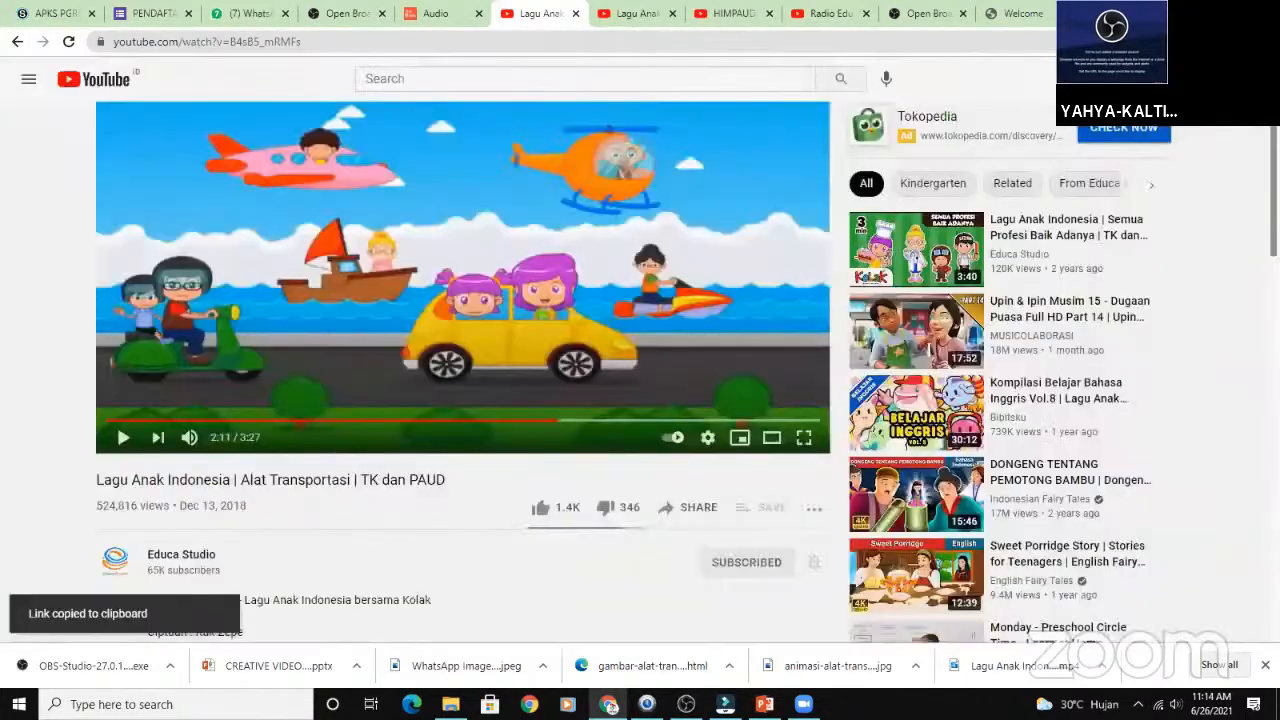
left_click(686, 702)
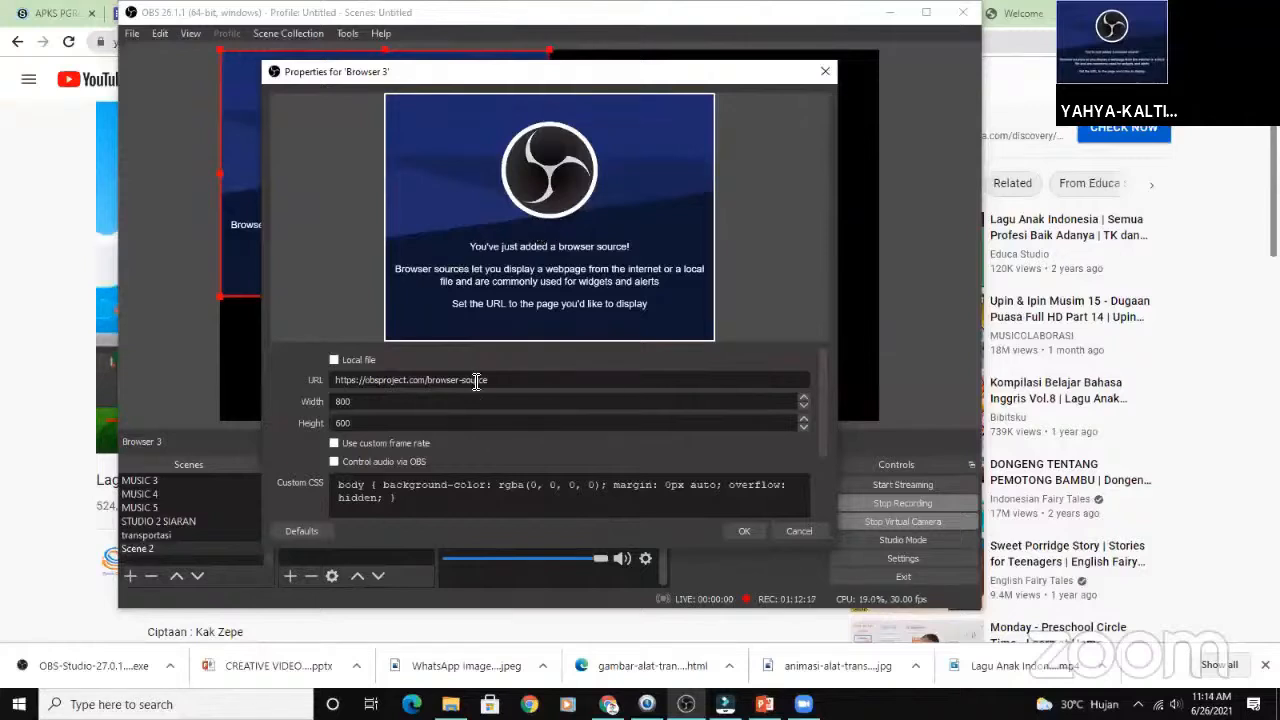
left_click_drag(503, 377, 316, 387)
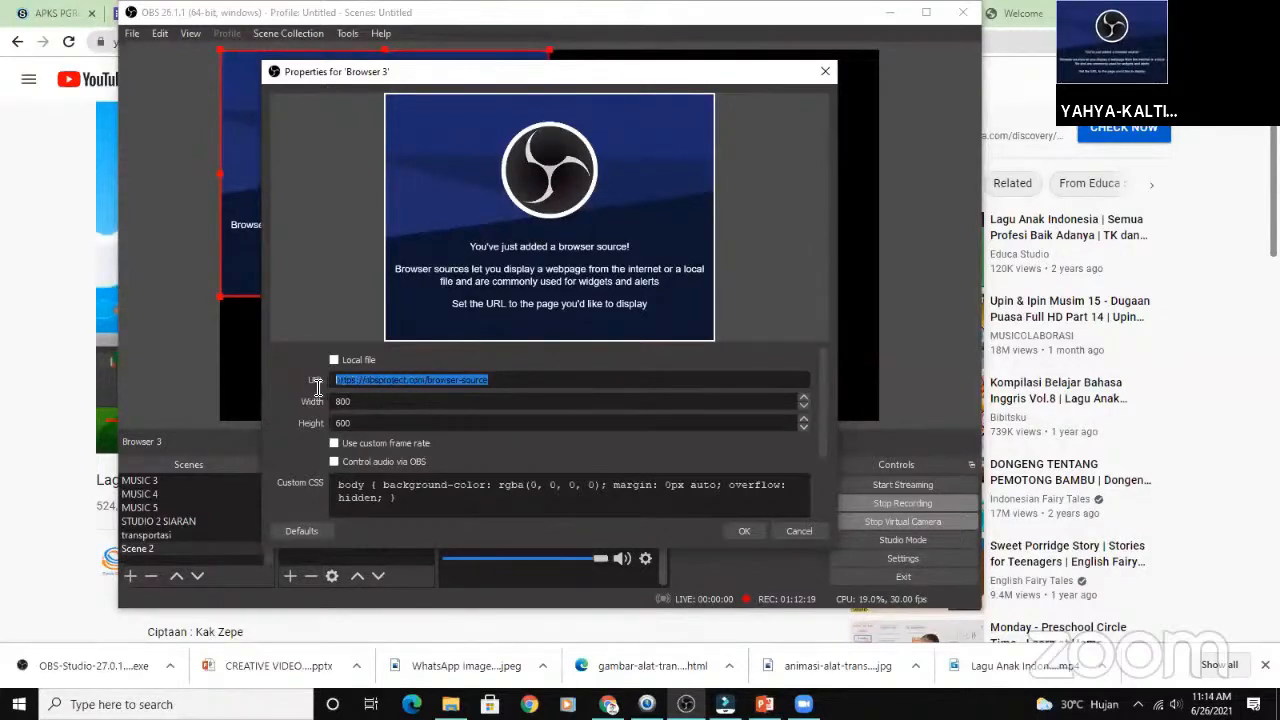
right_click(352, 385)
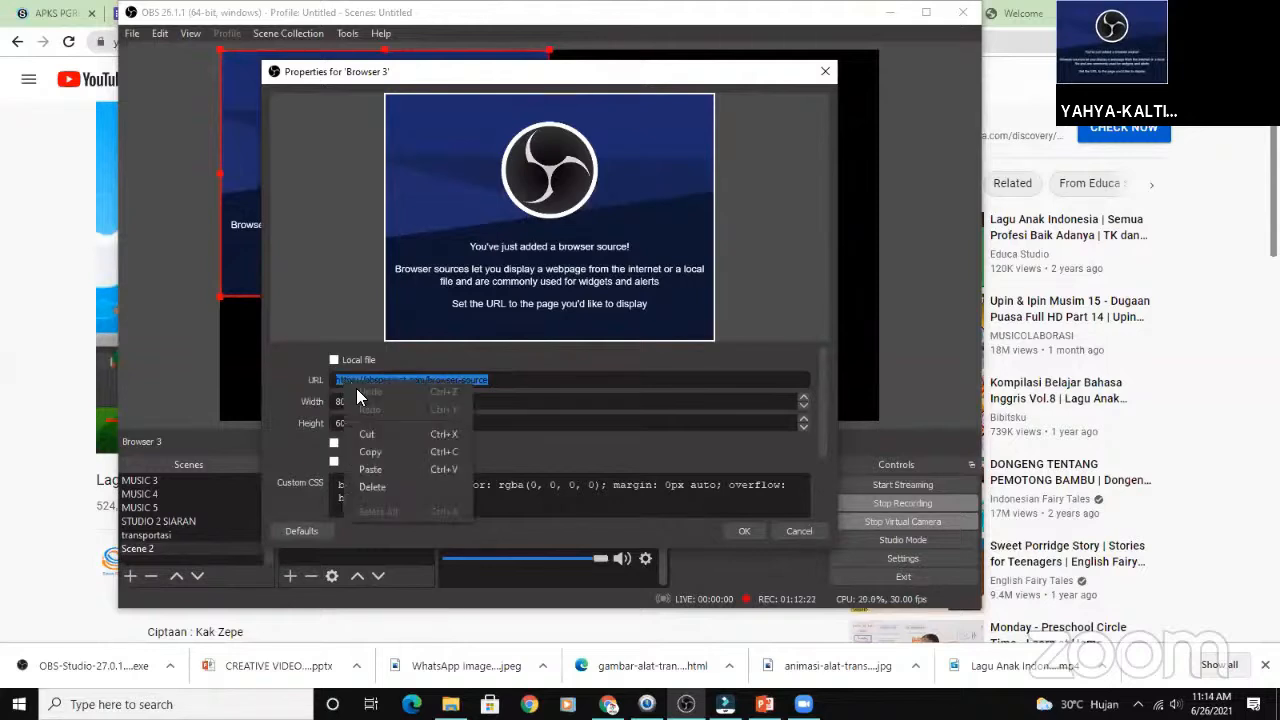
left_click(378, 466)
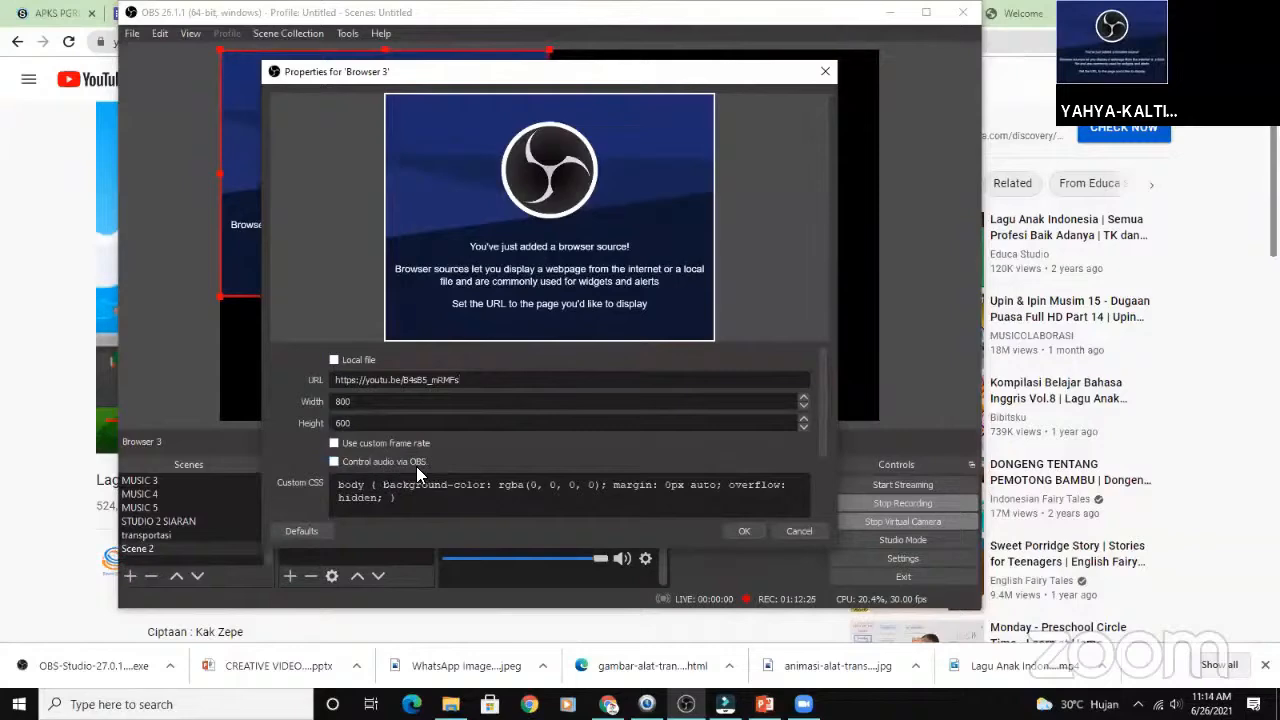
left_click(744, 530)
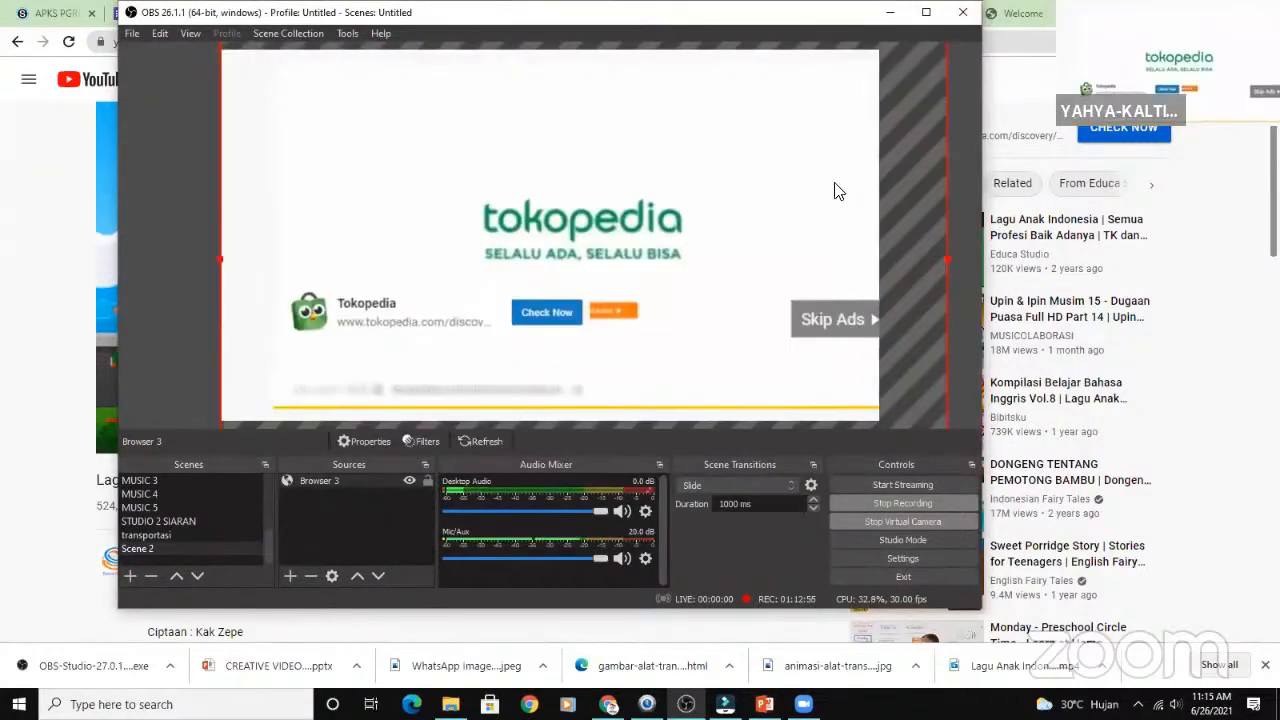
- Reposition and enlarge the browser source in the preview, and enable its Control audio via OBS option
left_click_drag(800, 191, 742, 214)
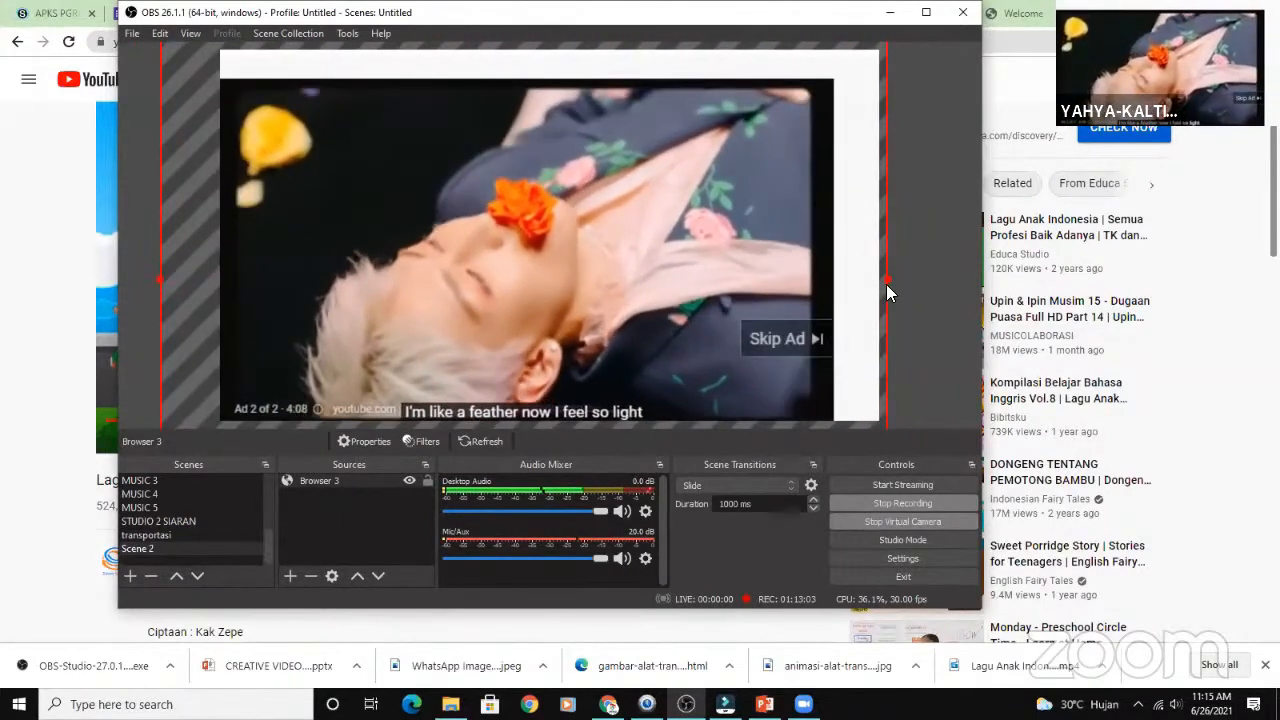
left_click_drag(889, 280, 943, 279)
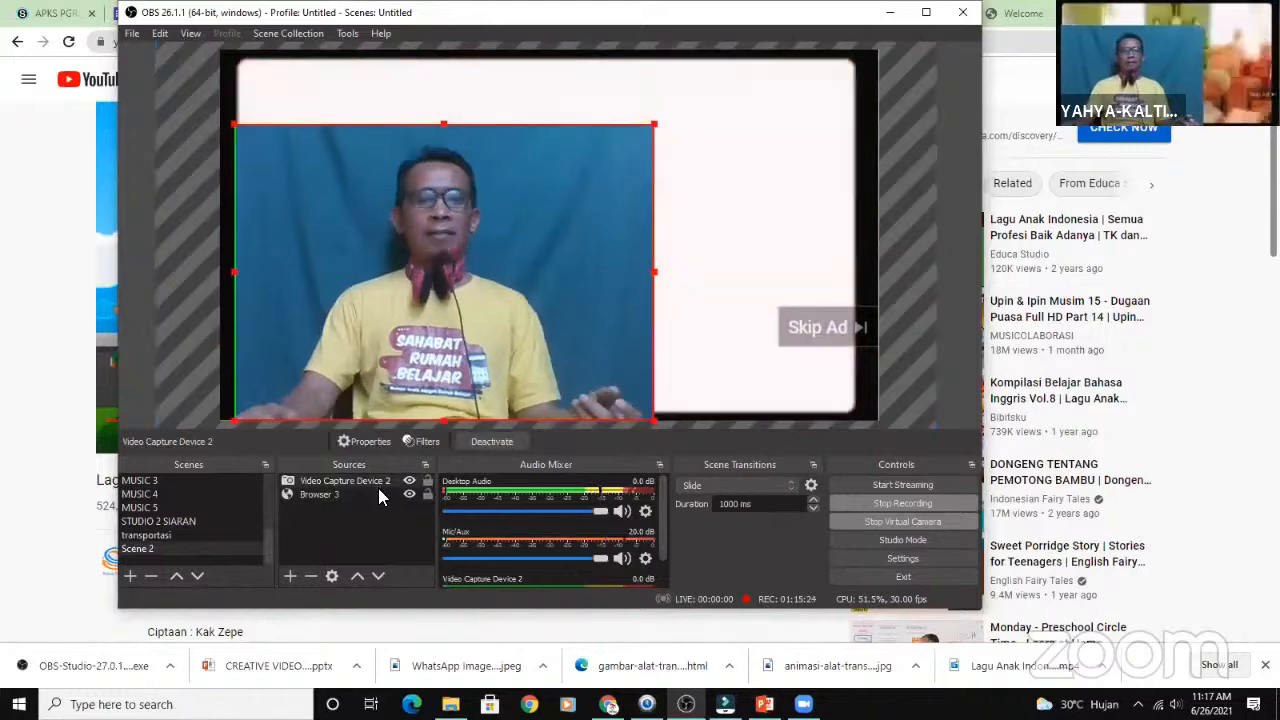
left_click(364, 494)
right_click(364, 494)
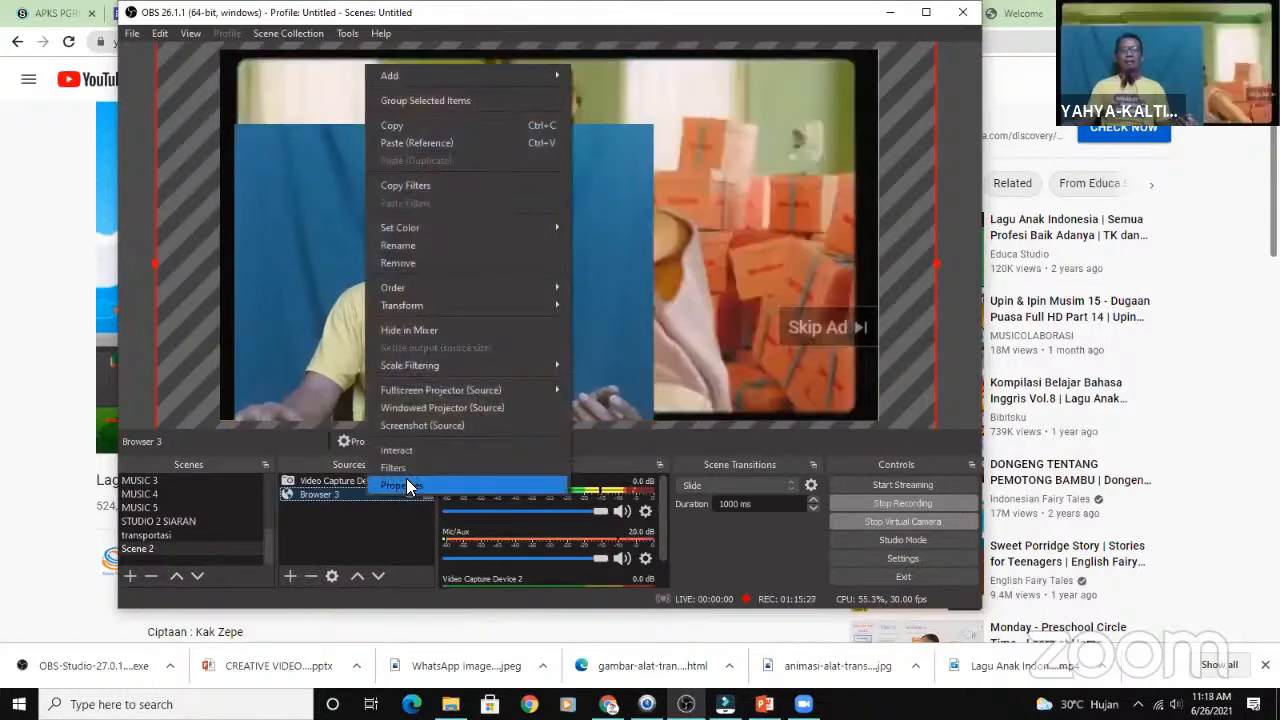
left_click(406, 483)
left_click(358, 460)
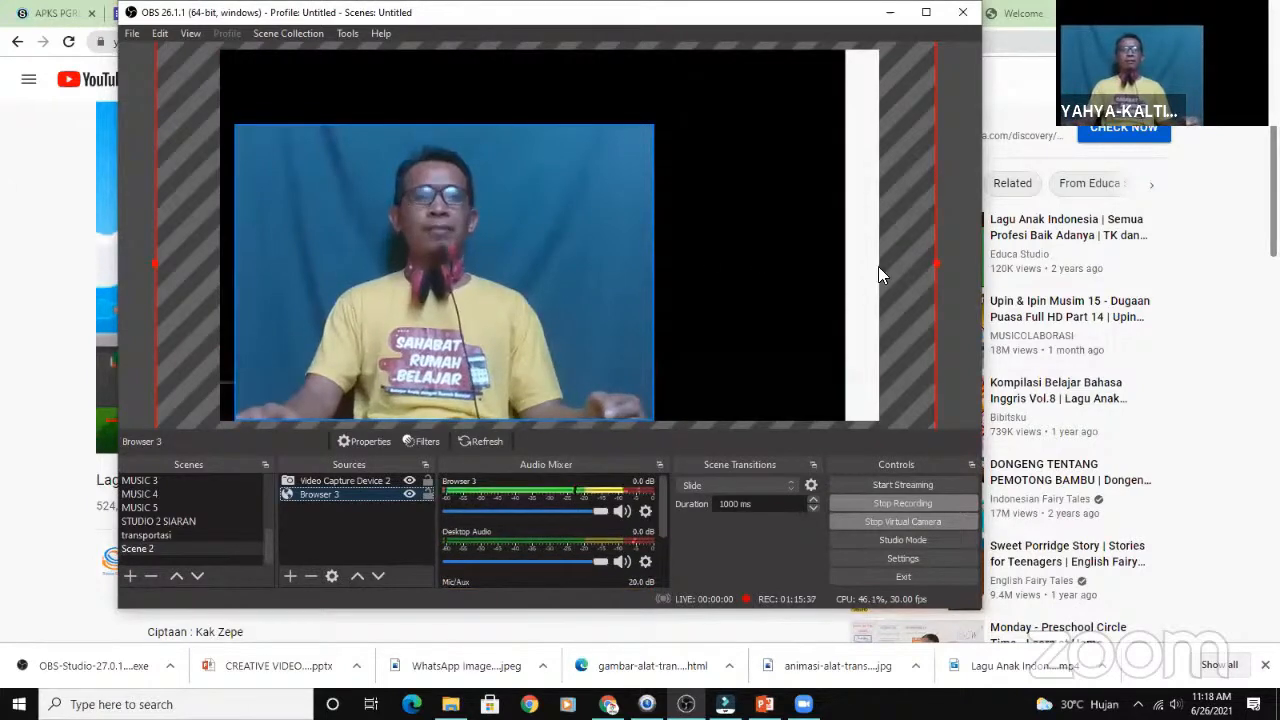
- Add a Chroma Key effect filter to the webcam source, keeping the suggested filter name
right_click(502, 234)
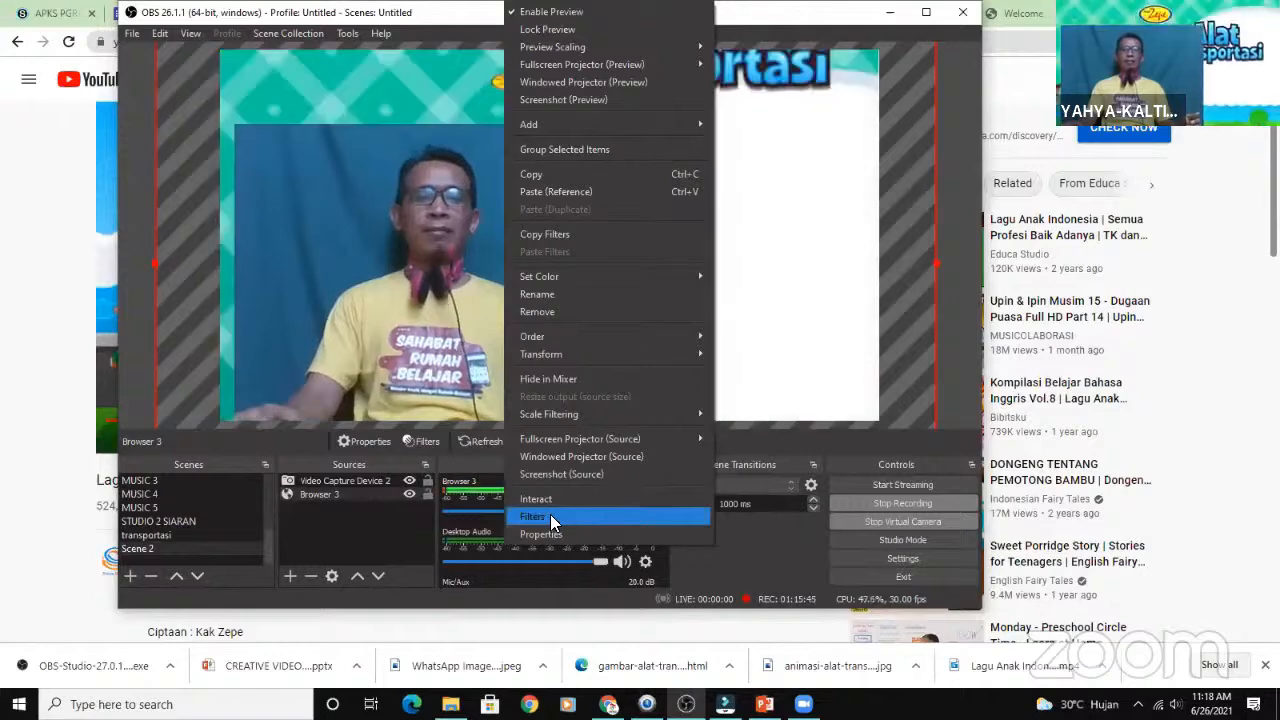
right_click(390, 274)
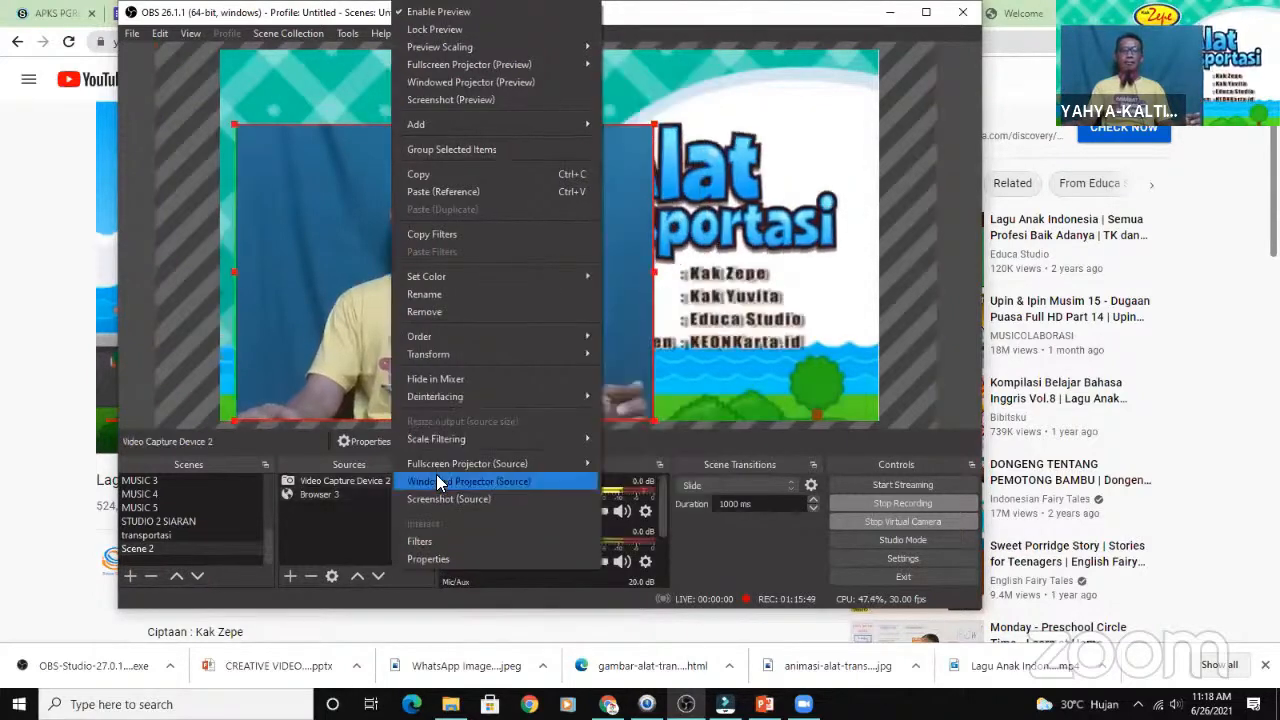
left_click(451, 541)
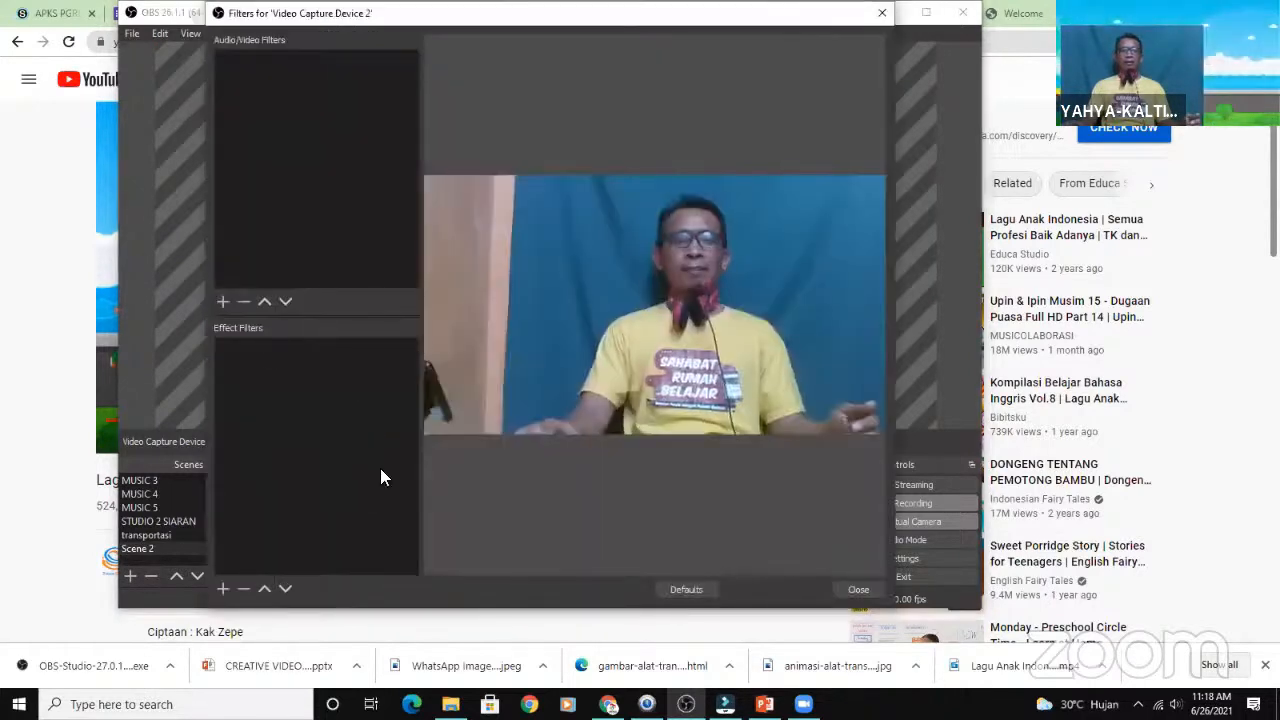
right_click(320, 424)
mouse_move(358, 432)
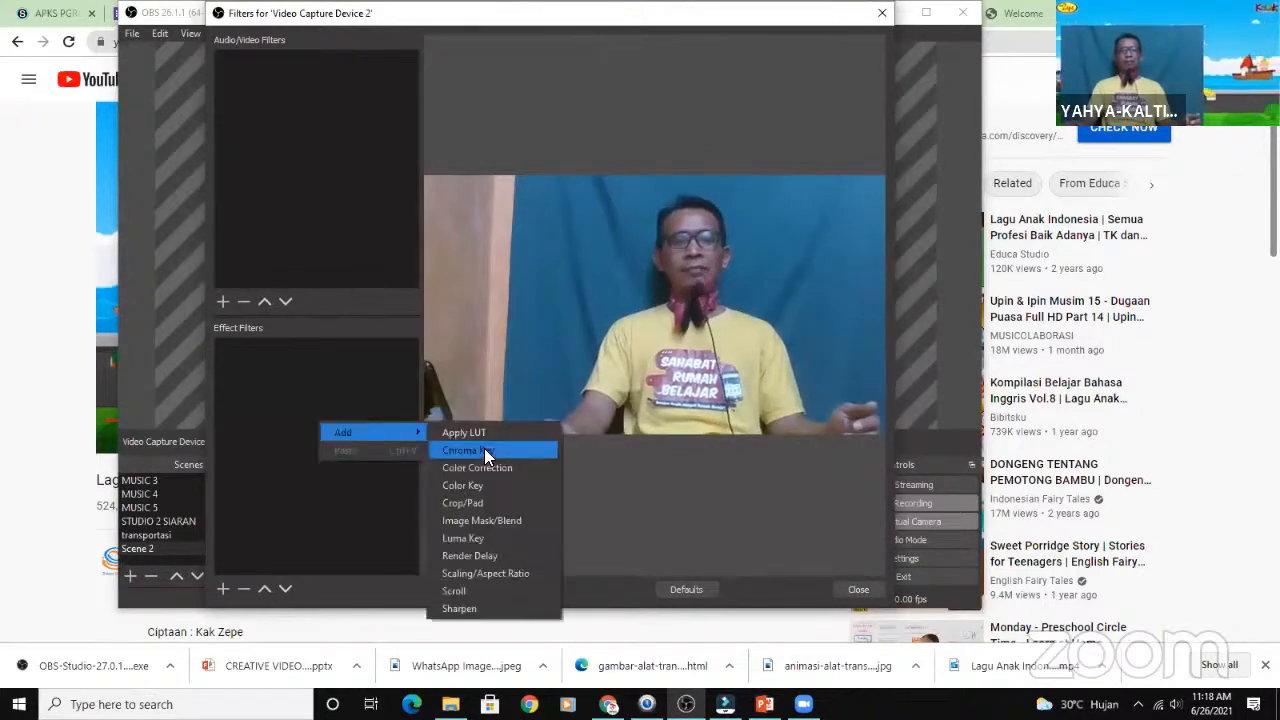
key("Return")
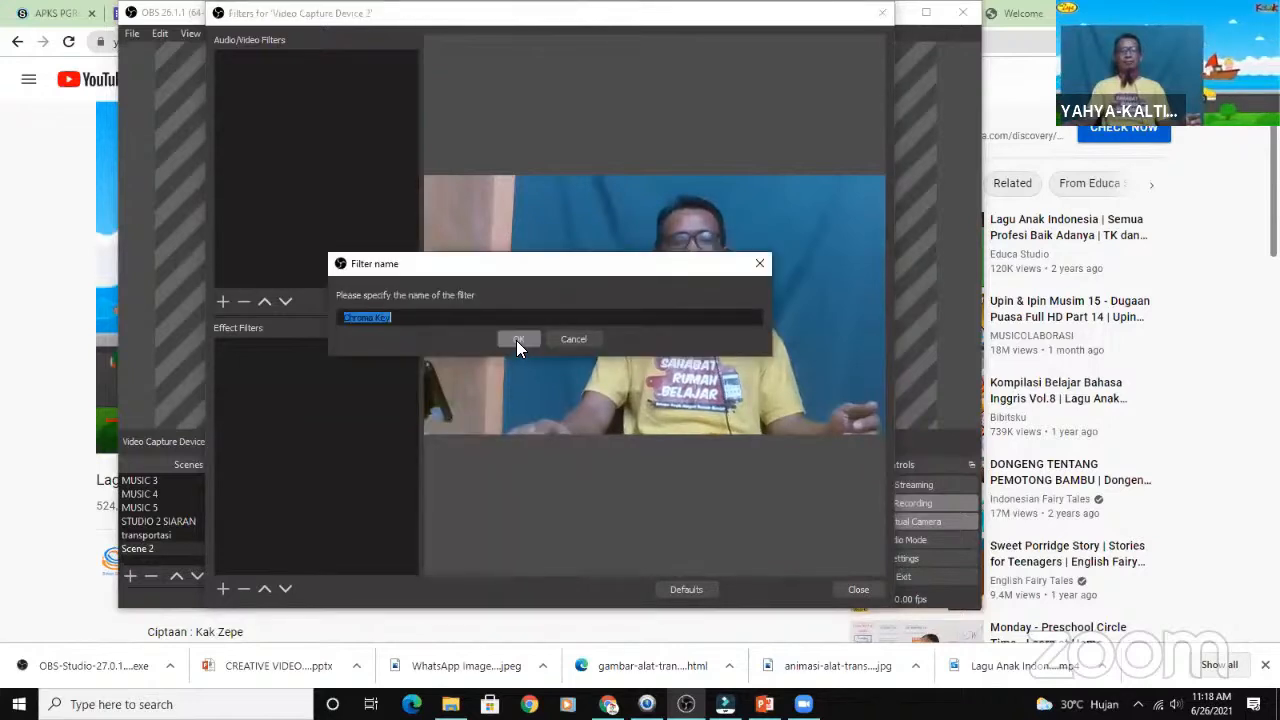
left_click(516, 340)
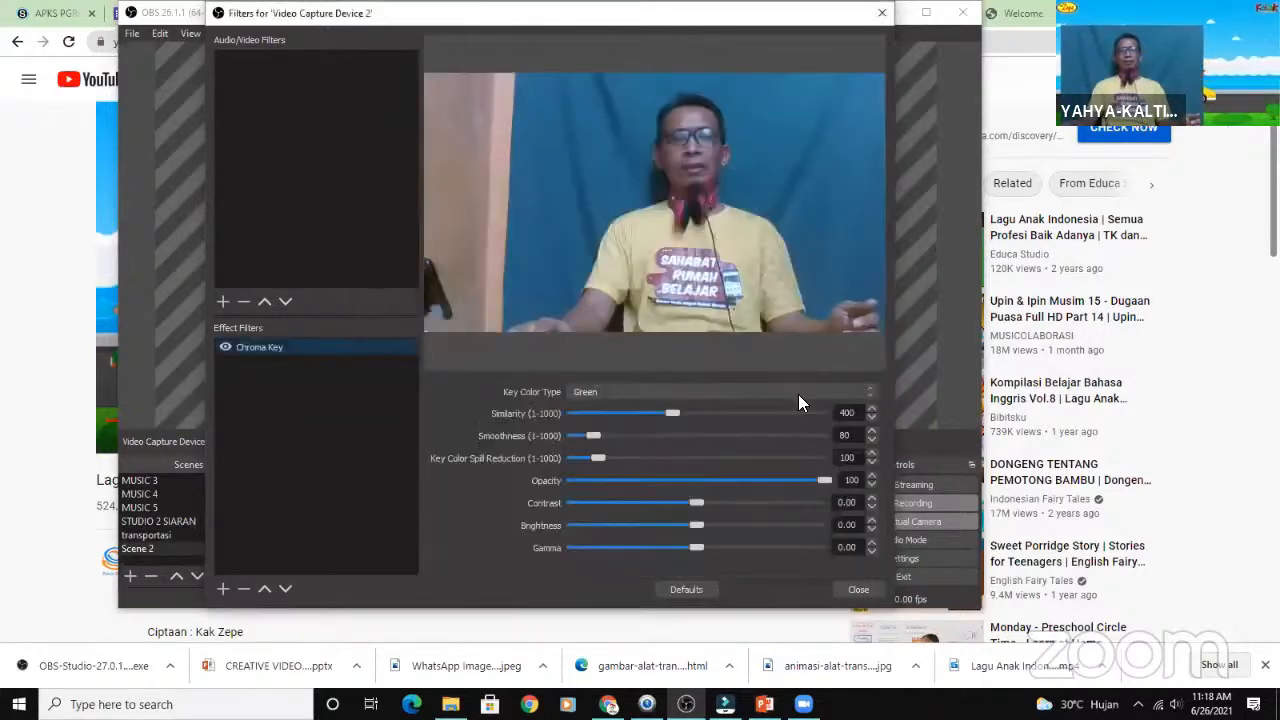
- Try the Blue, Custom and Green key color types on the webcam's Chroma Key filter
left_click(743, 391)
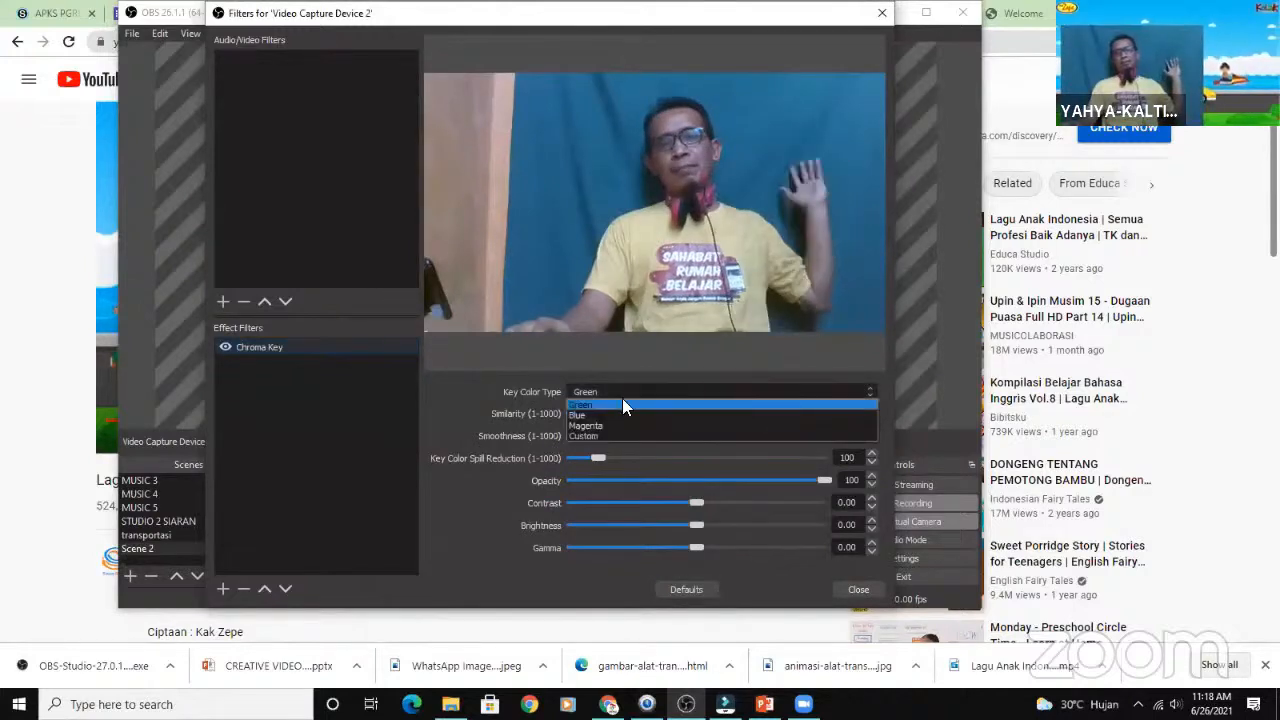
left_click(594, 410)
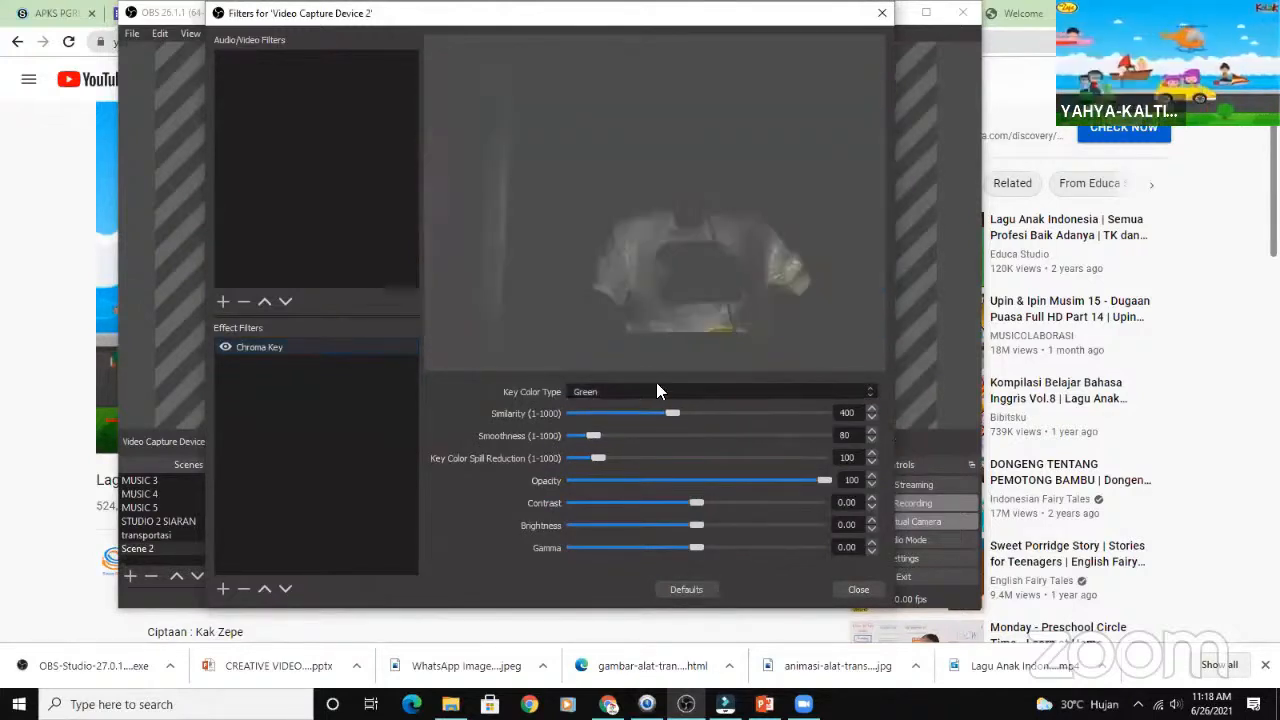
scroll(662, 400, "down", 1)
left_click(700, 391)
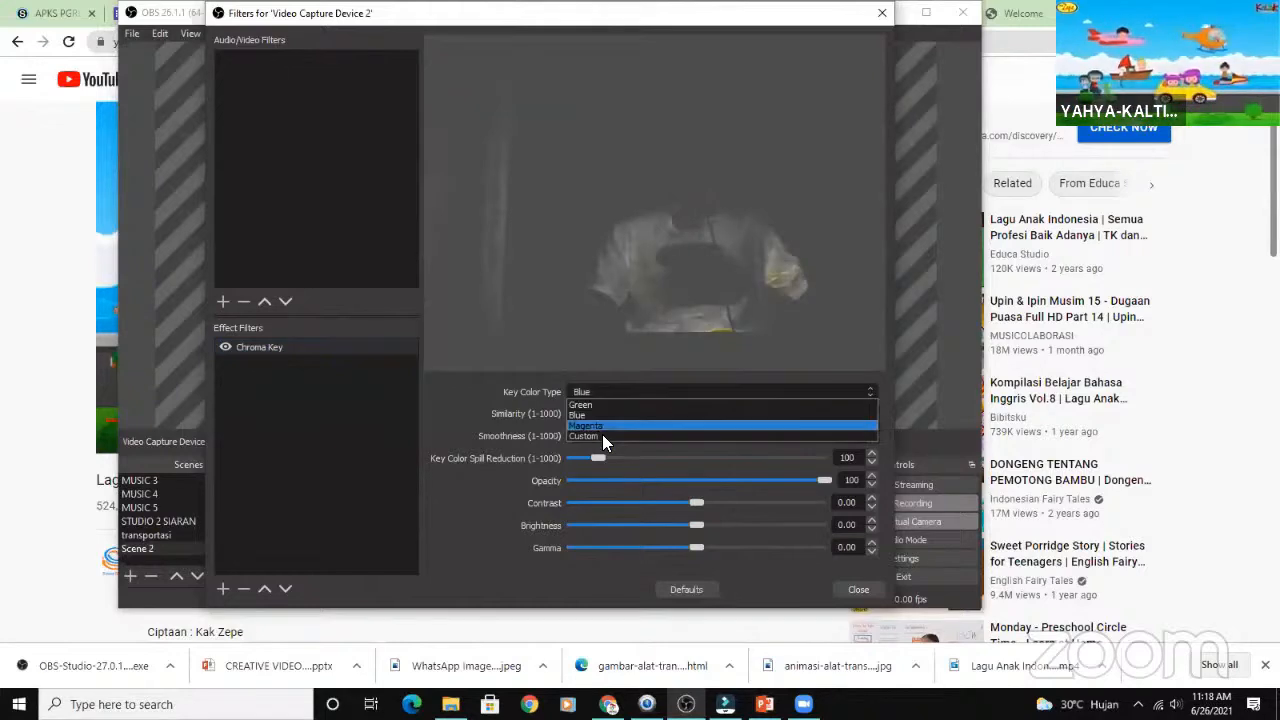
left_click(602, 434)
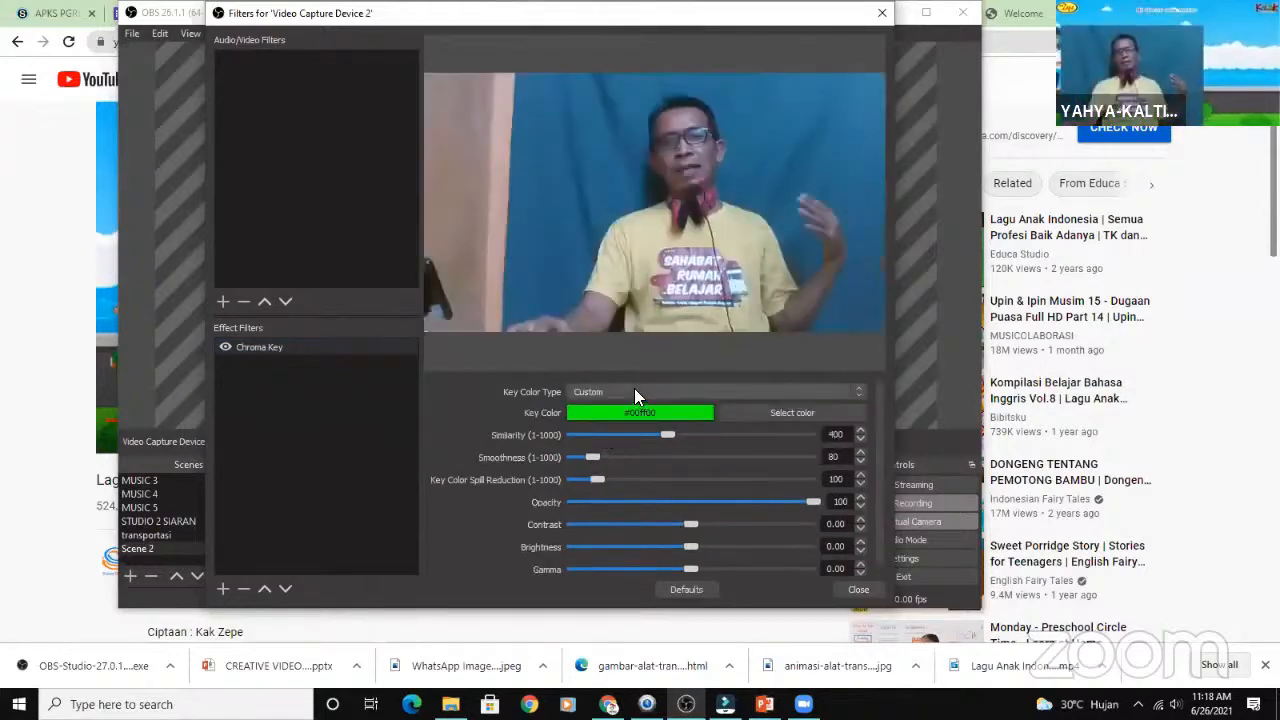
left_click(624, 394)
left_click(596, 405)
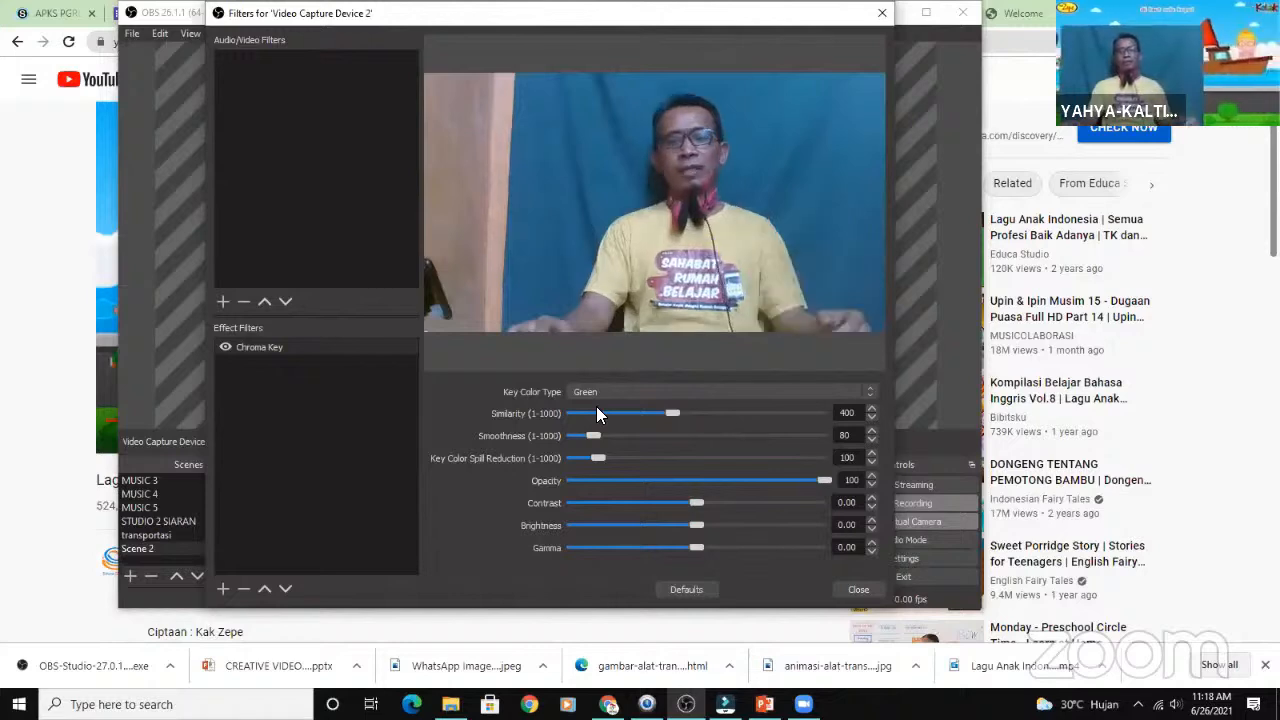
- Set the Chroma Key filter's key color type to Blue and its Similarity to 199
left_click(670, 392)
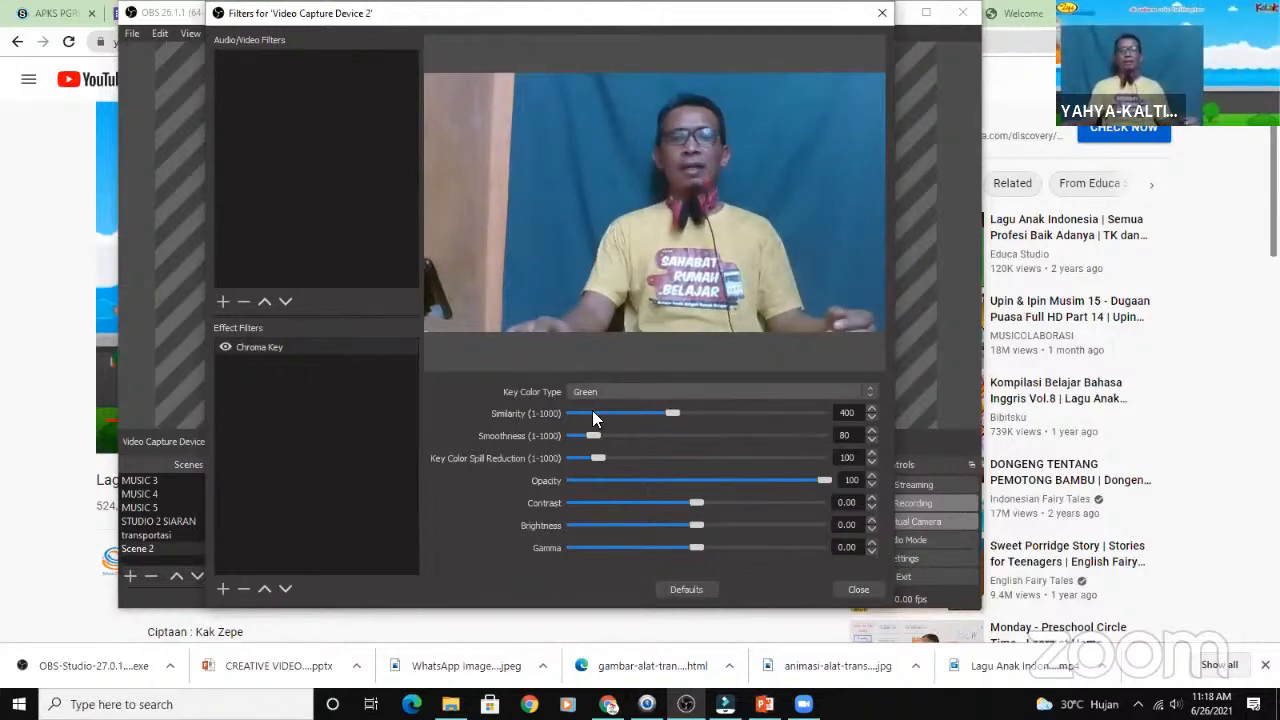
left_click(592, 411)
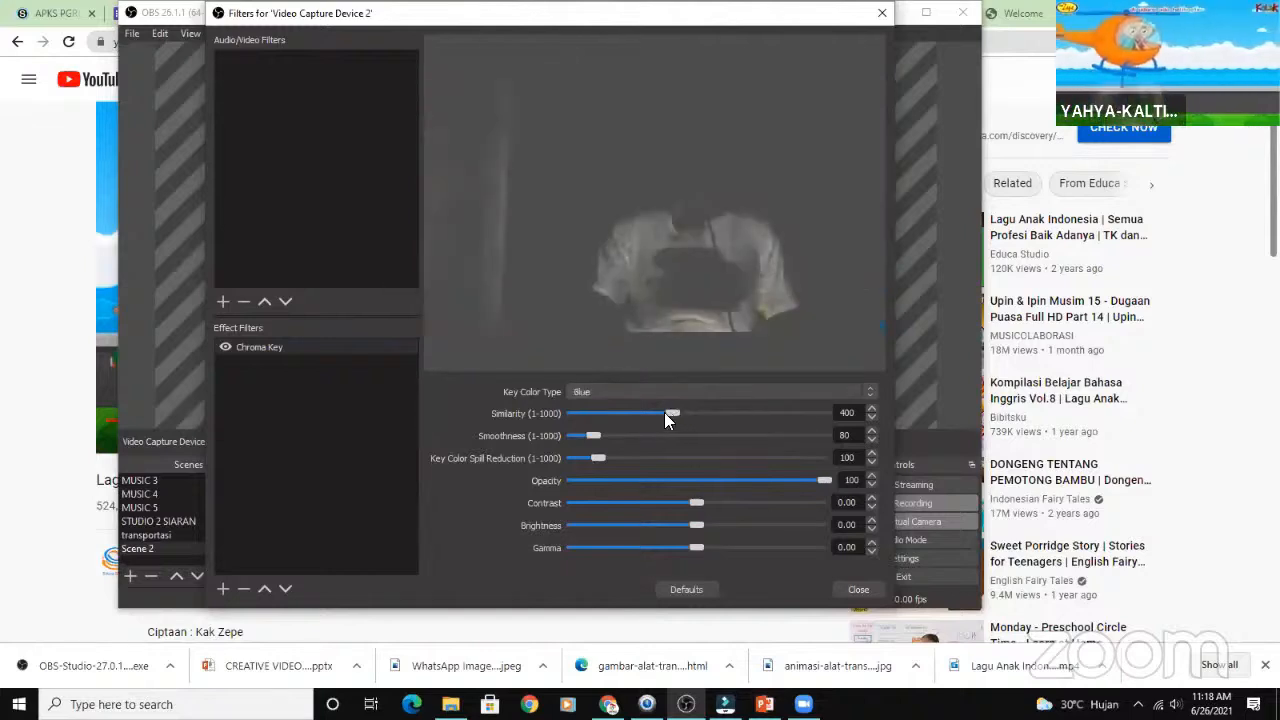
left_click_drag(650, 416, 627, 420)
left_click(624, 414)
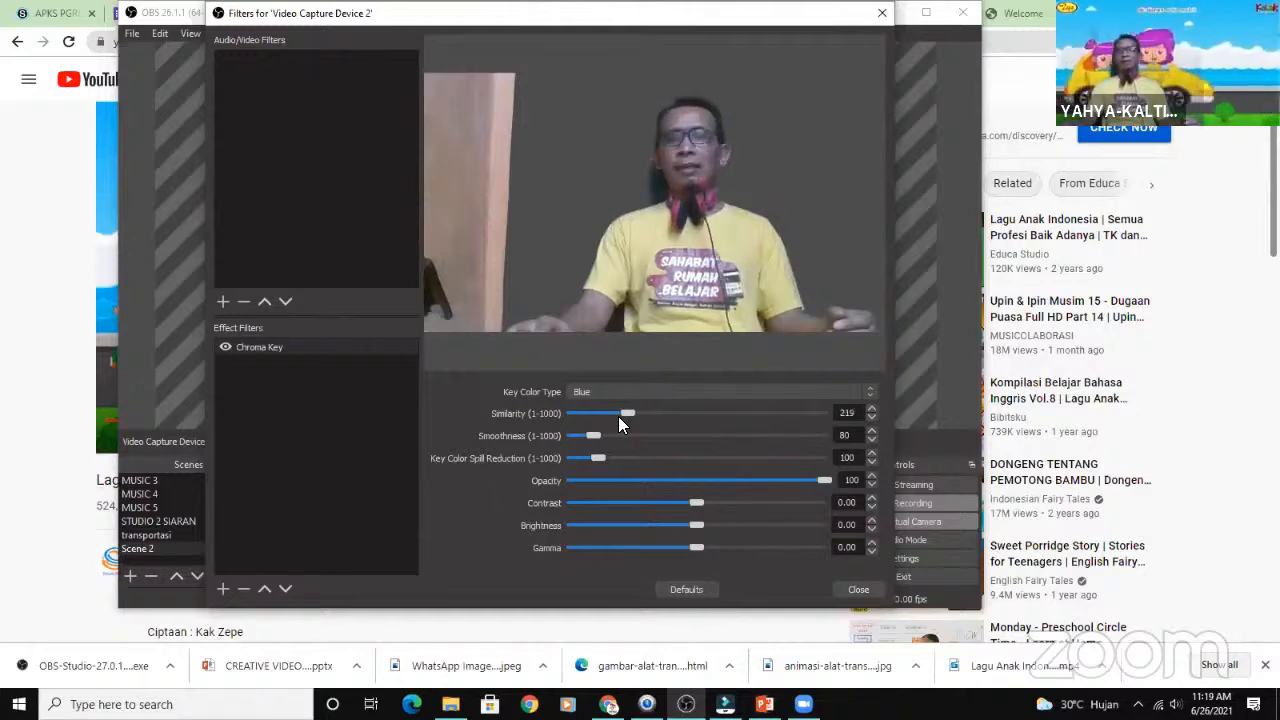
left_click(619, 414)
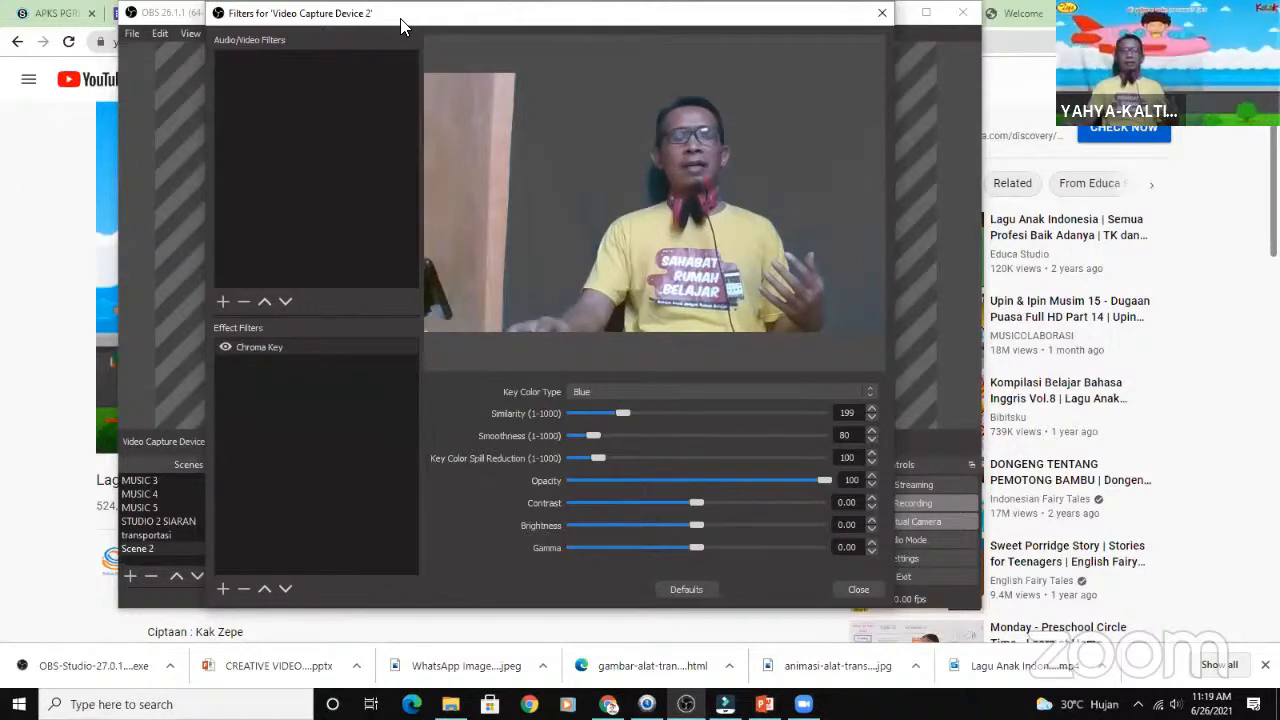
- Set the Chroma Key filter's Similarity to 222 while checking the scene preview, and close the filter settings
left_click_drag(401, 19, 707, 17)
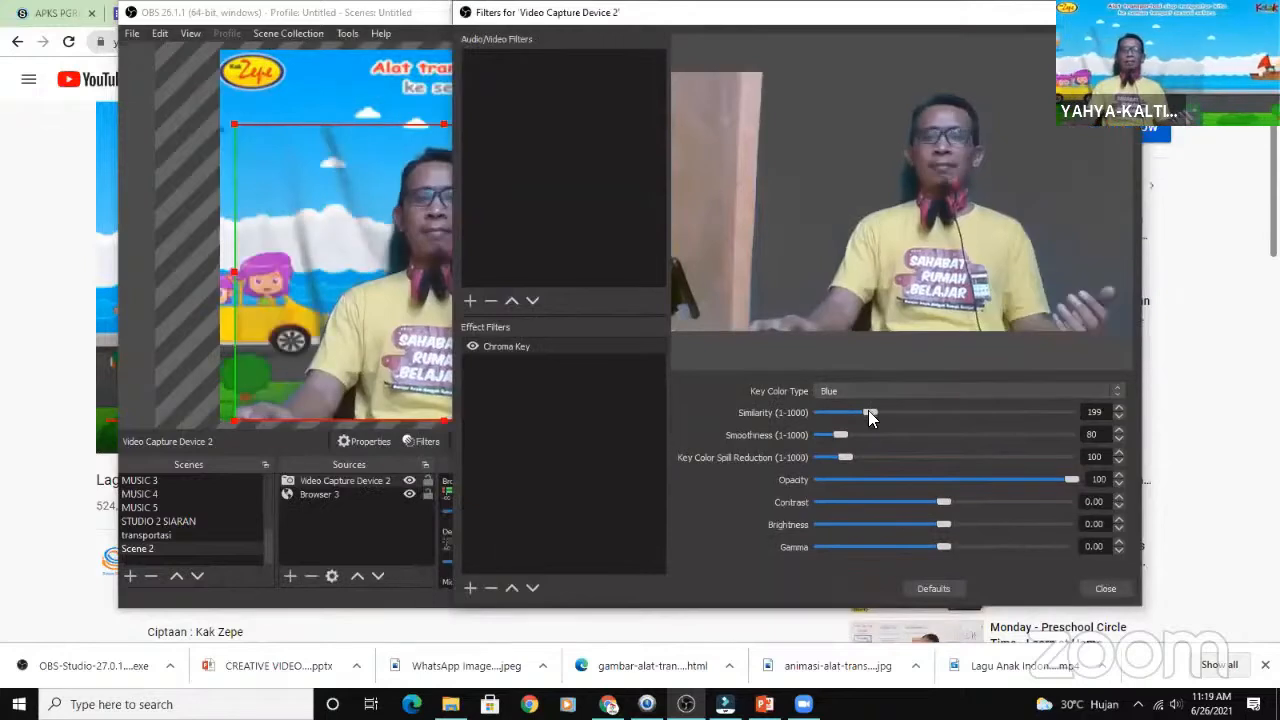
left_click(875, 413)
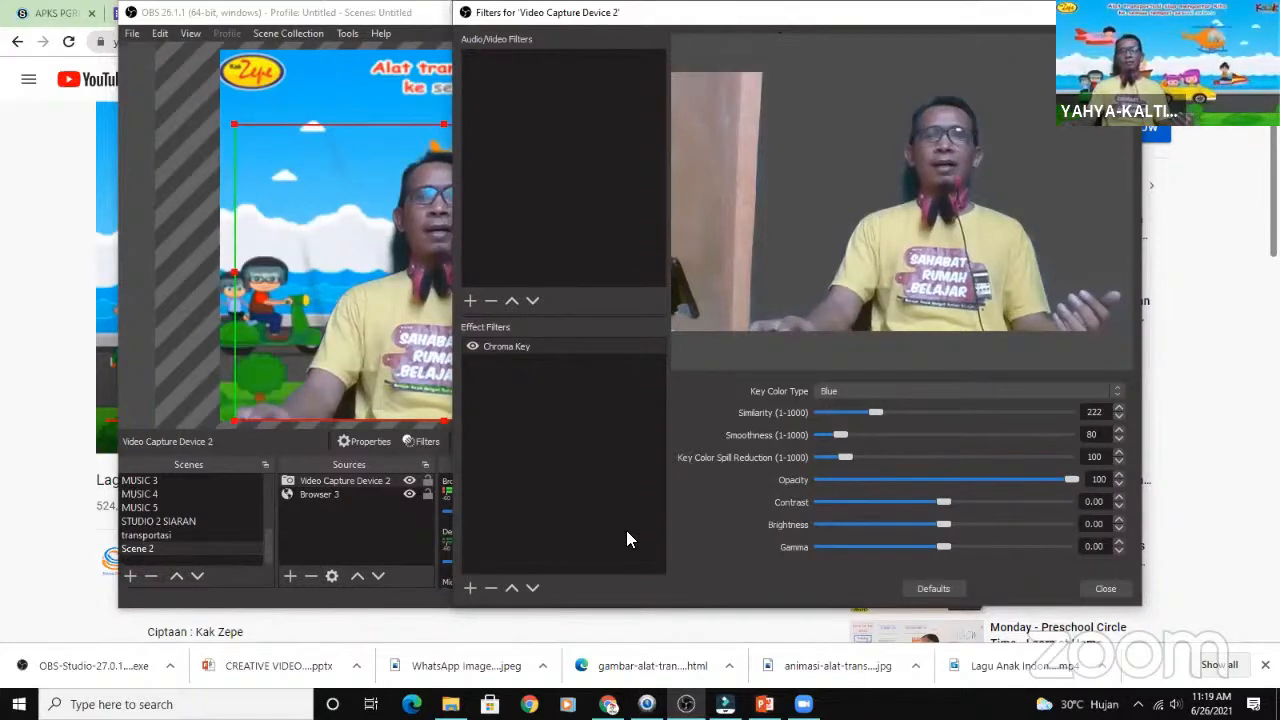
left_click_drag(800, 12, 381, 12)
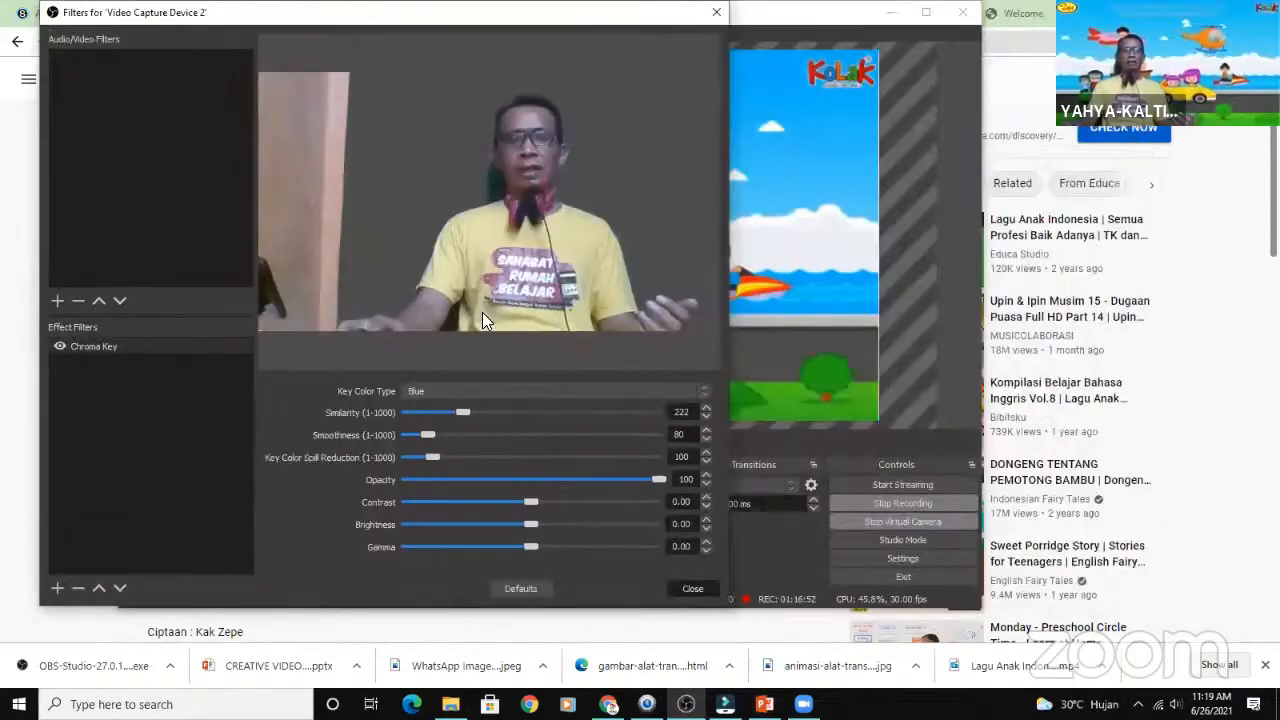
key("Escape")
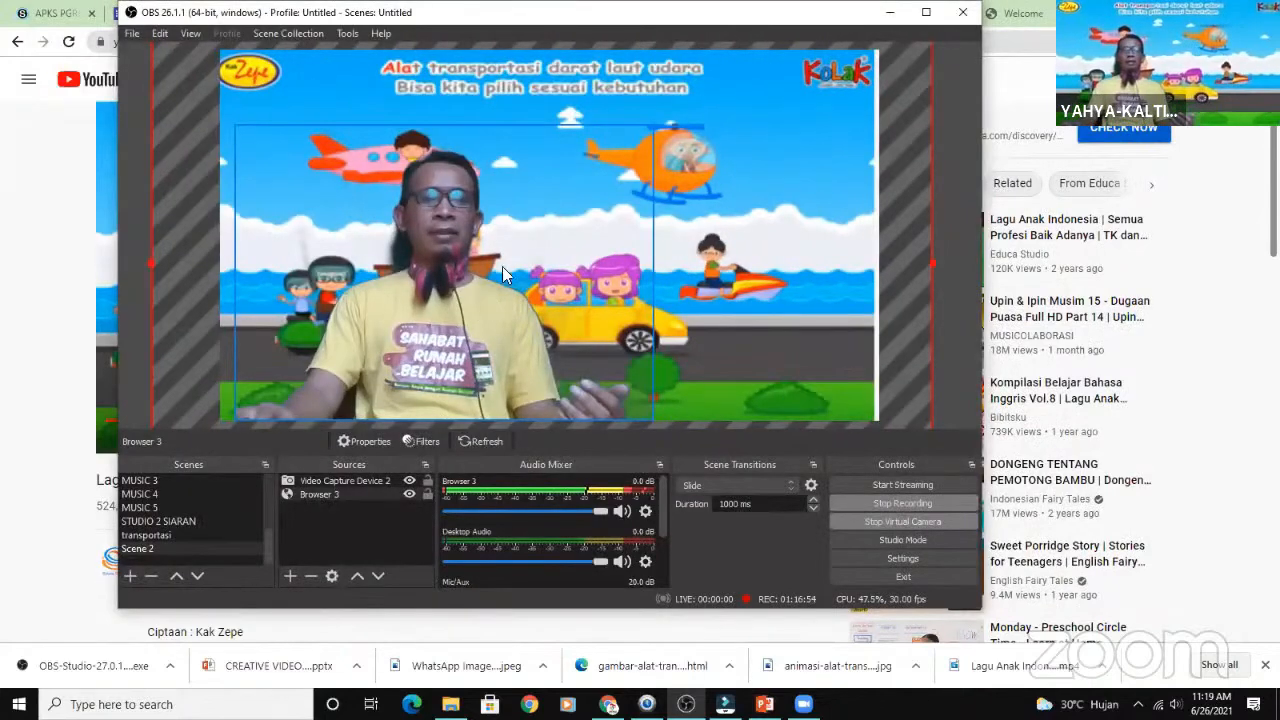
- Shrink the keyed webcam to about half the scene's width and place it in the lower-left corner of the scene
left_click(506, 256)
left_click(620, 150)
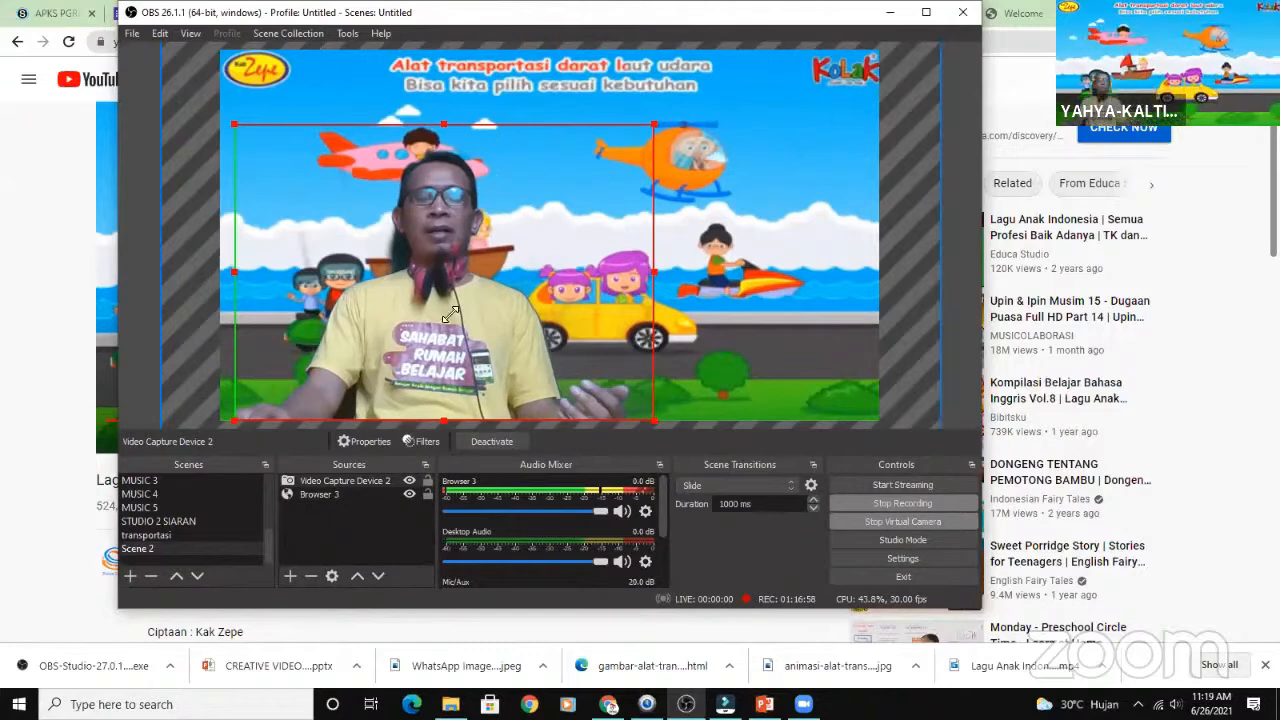
left_click_drag(451, 314, 296, 407)
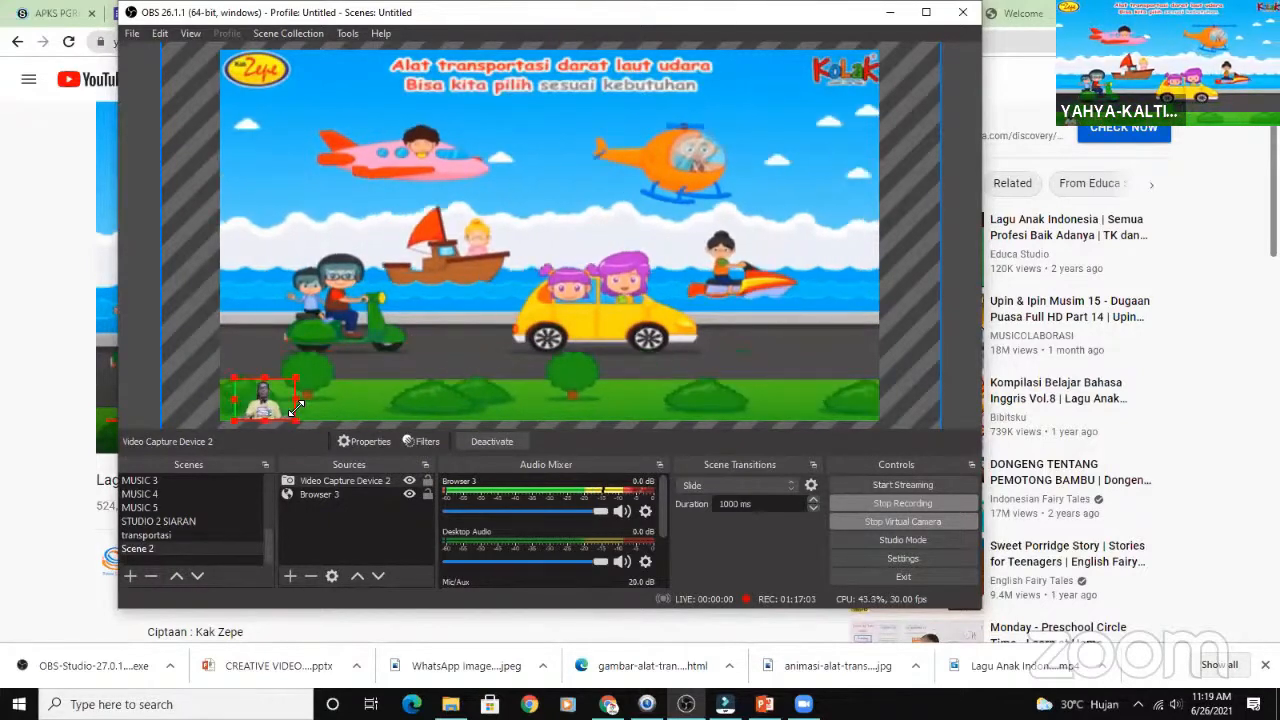
left_click_drag(296, 407, 380, 300)
left_click_drag(520, 162, 455, 213)
mouse_move(384, 382)
left_mouse_down()
mouse_move(370, 362)
mouse_move(372, 377)
left_mouse_up()
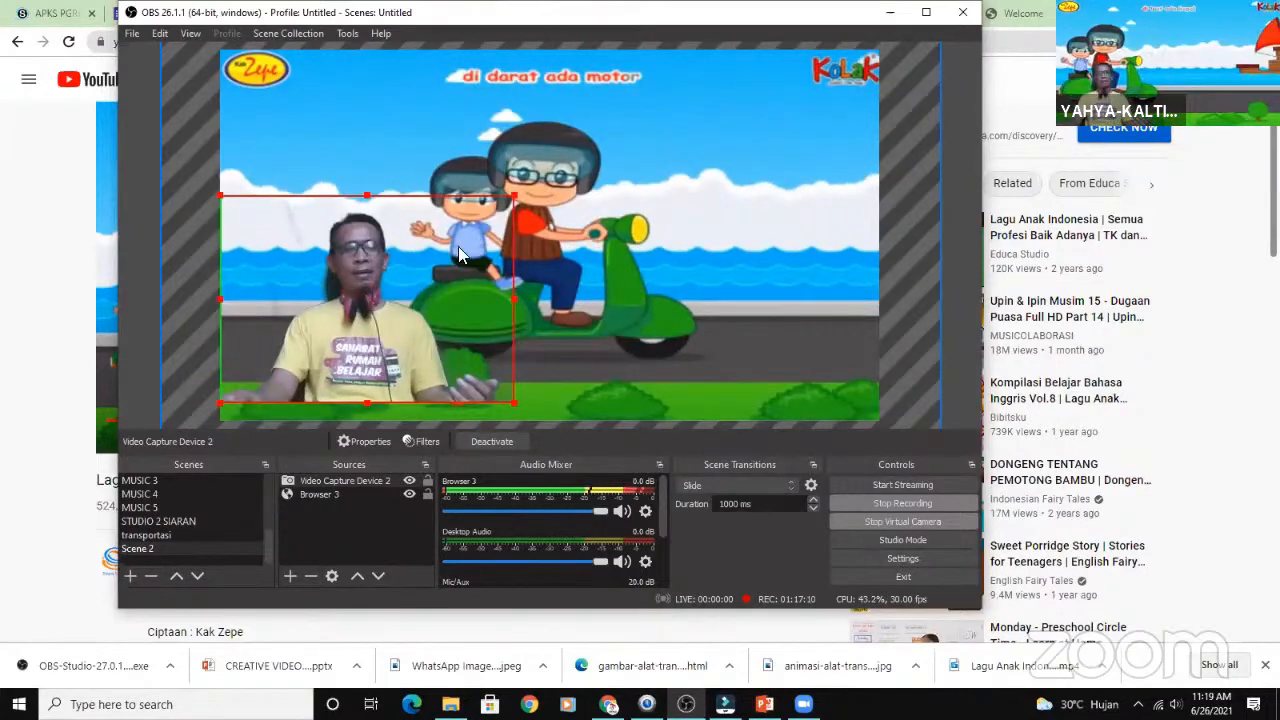
left_click_drag(546, 190, 547, 189)
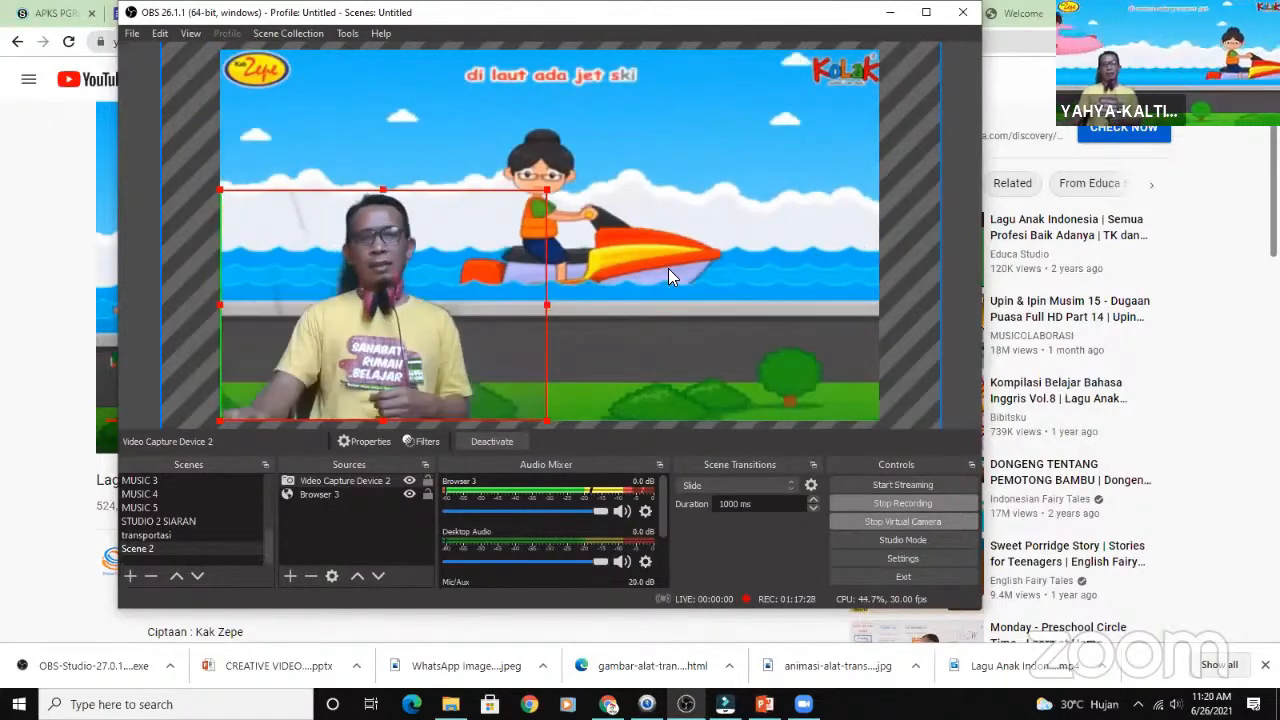
left_click(668, 278)
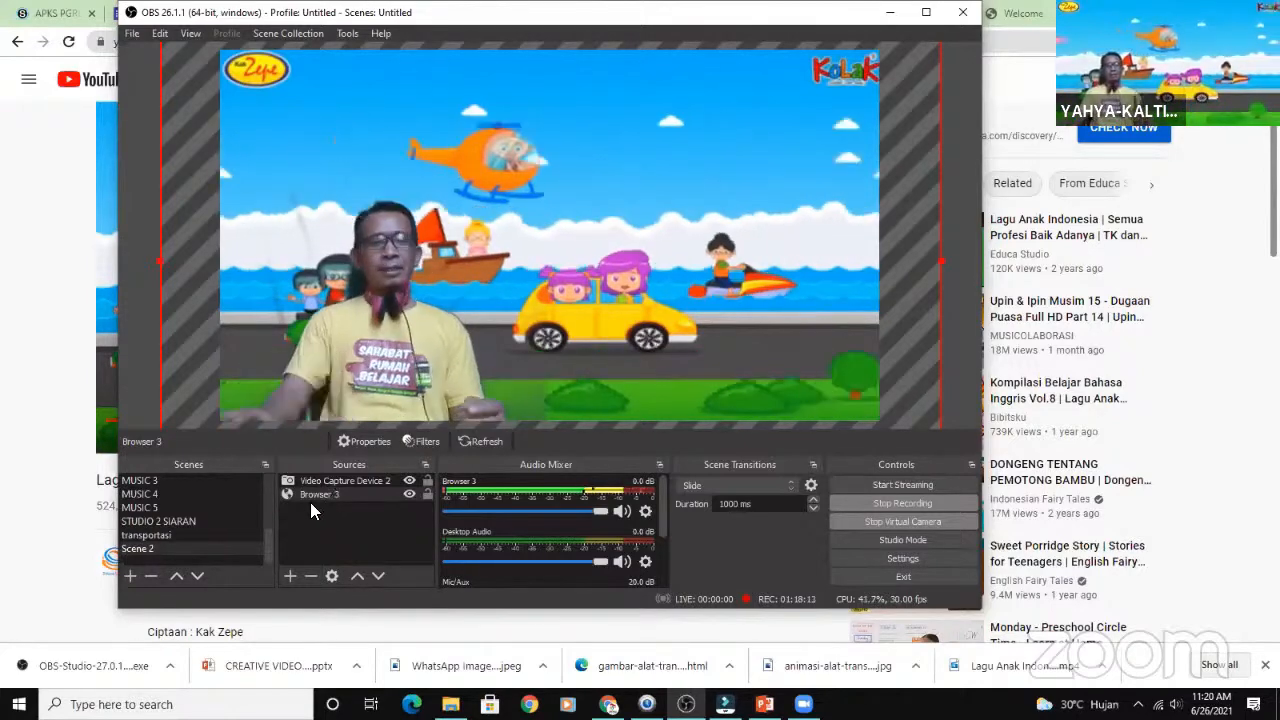
- Add a Text (GDI+) source named after the presenter and enter the presenter's name as its text
left_click(289, 576)
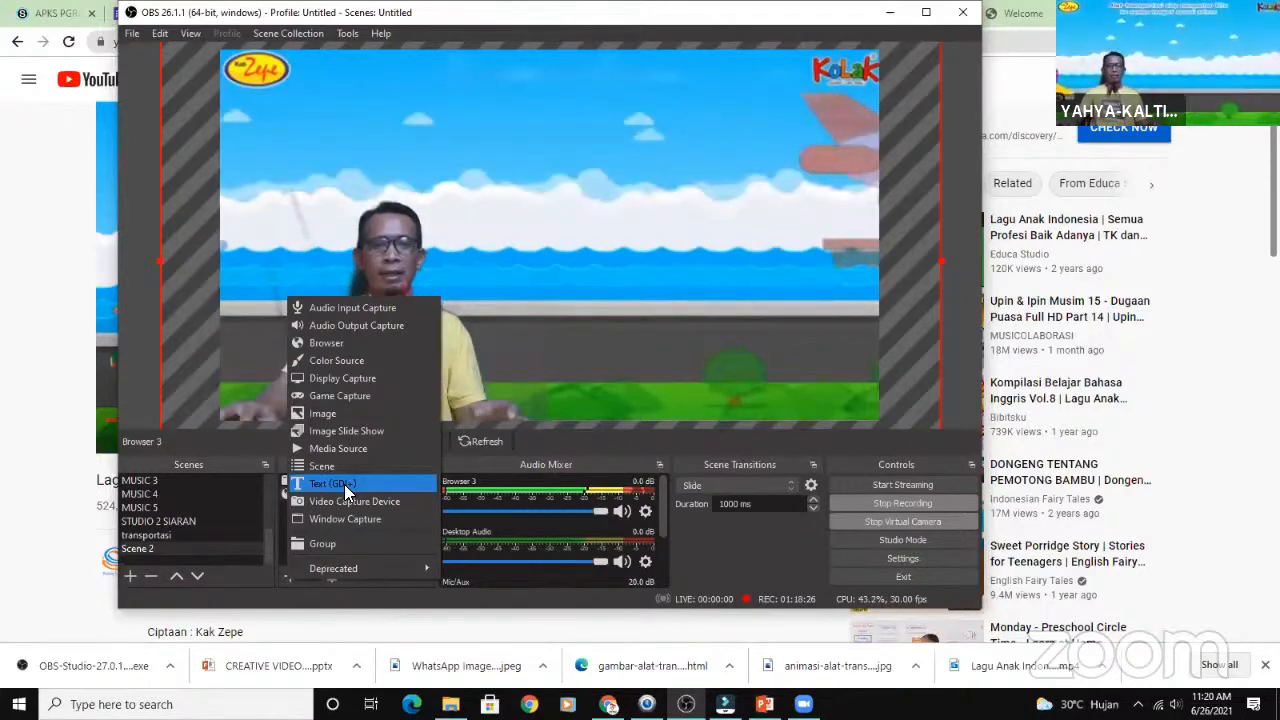
left_click(344, 484)
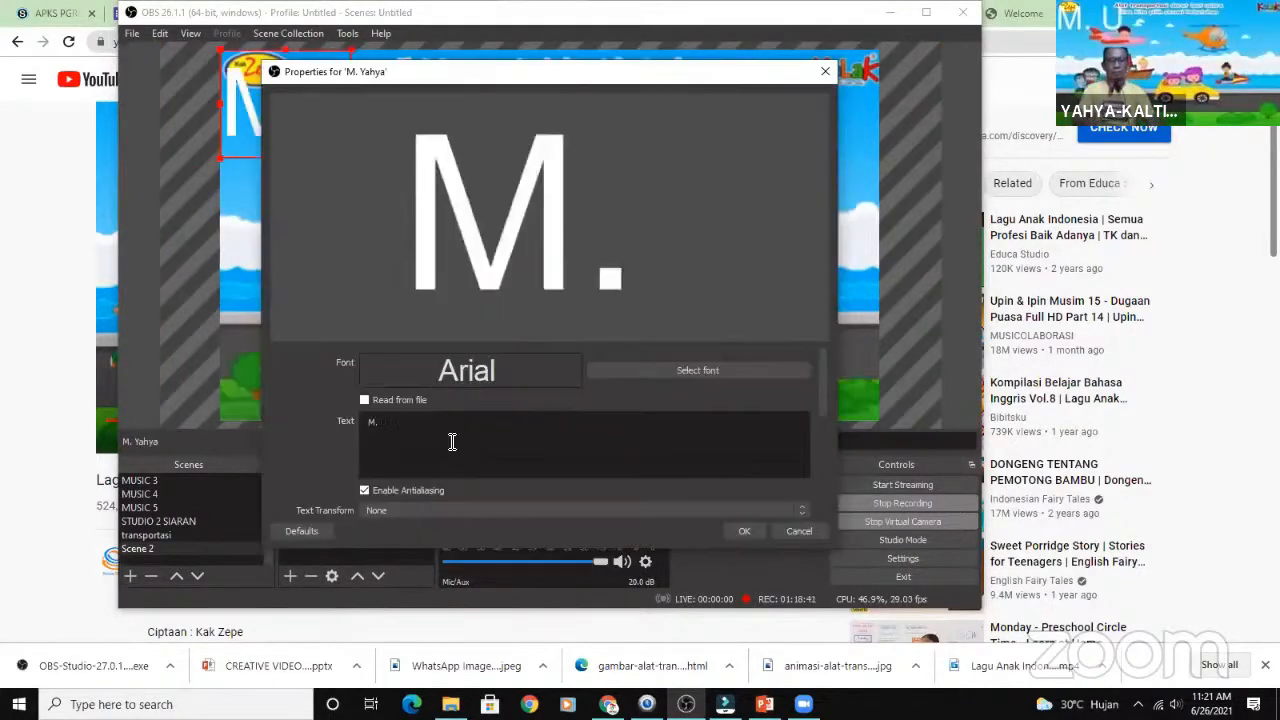
type("U")
key("BackSpace")
type("yah")
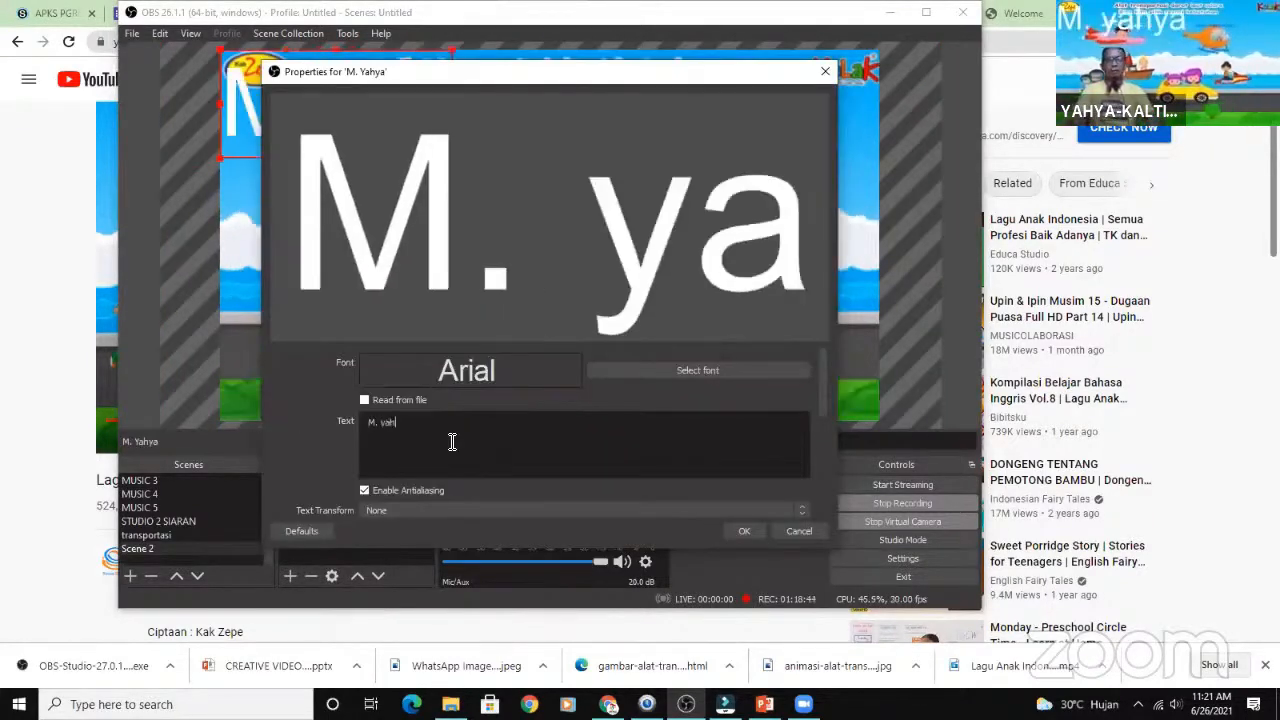
type("ya")
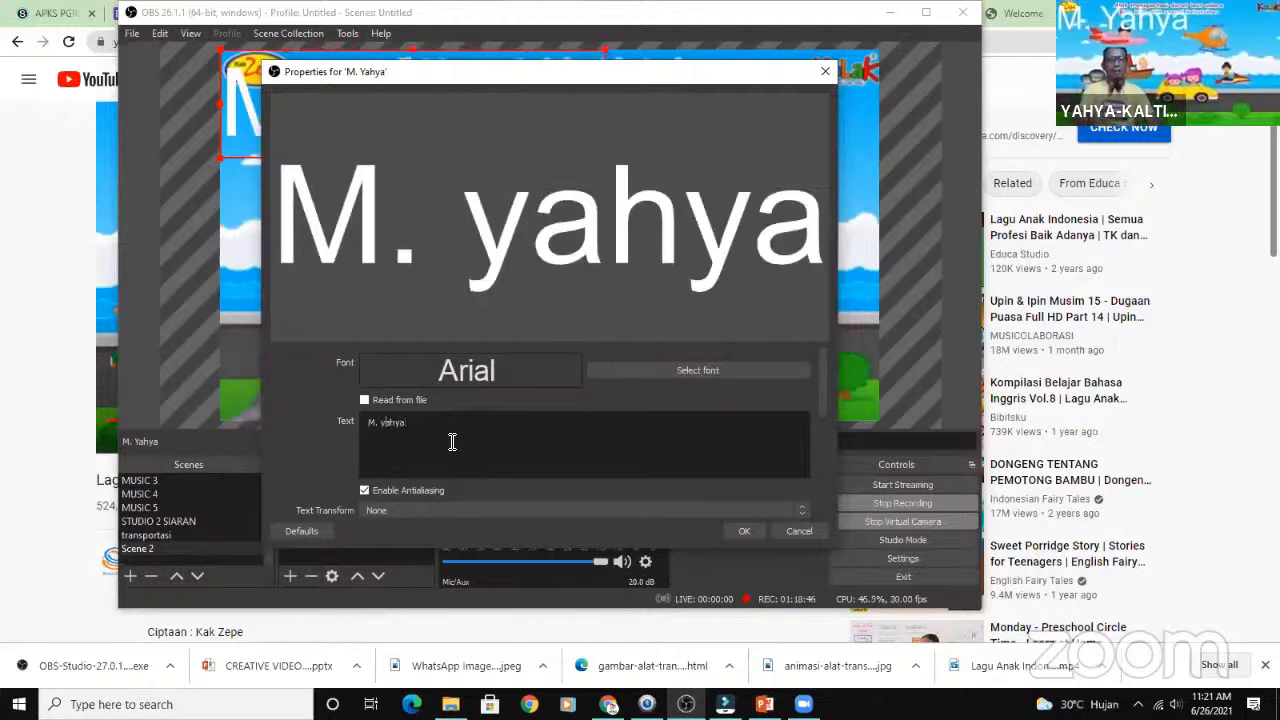
key("BackSpace")
type("Y")
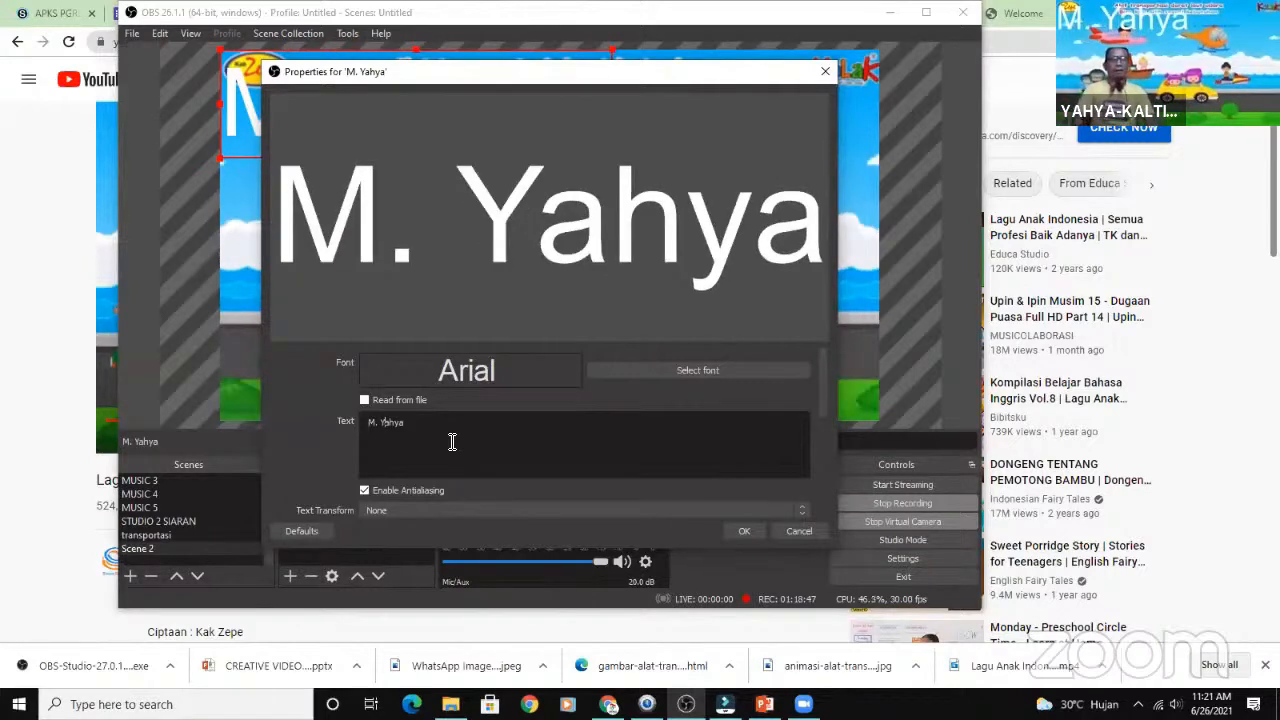
left_click(745, 532)
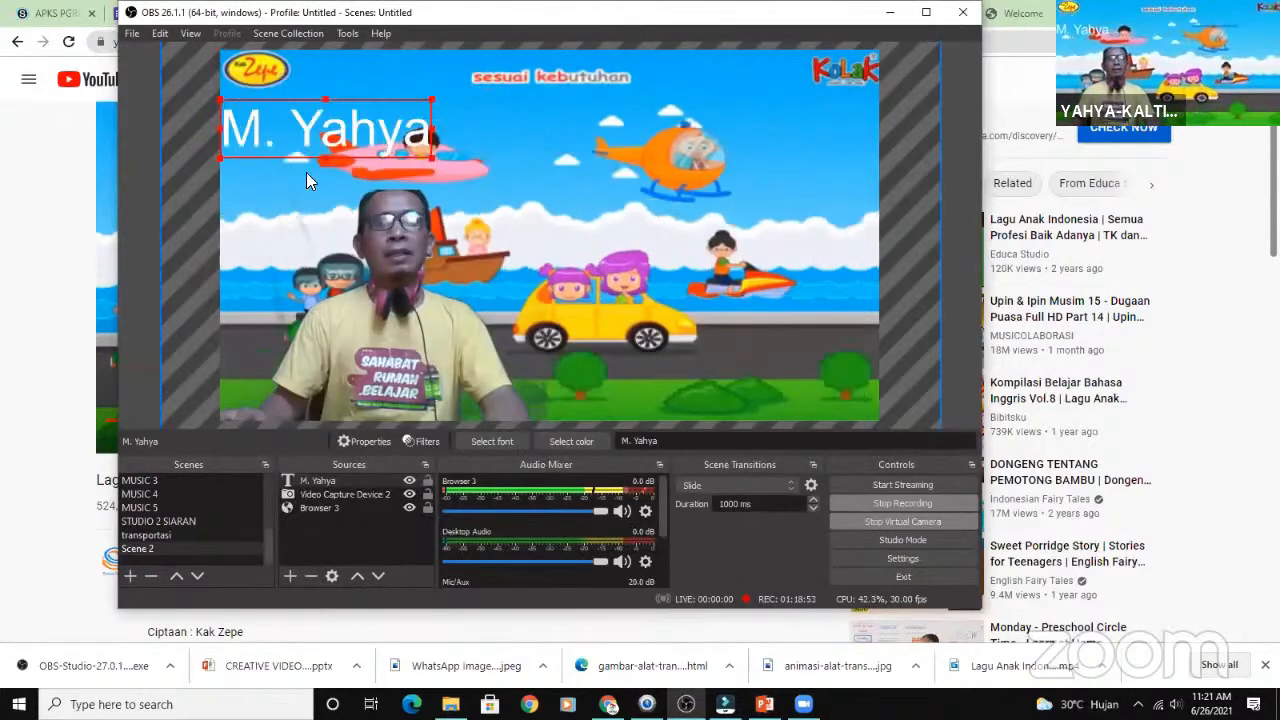
- Move the presenter's name text to the scene's bottom edge beside the webcam and shrink it
left_click_drag(302, 151, 628, 411)
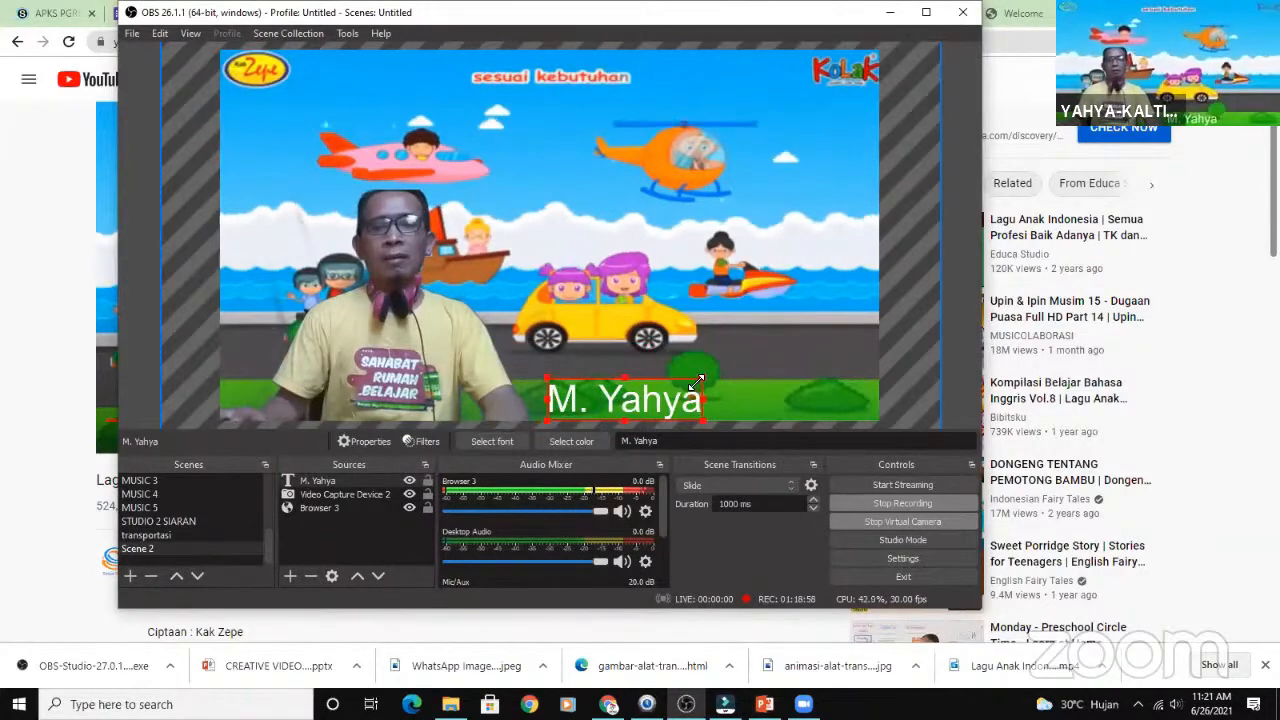
left_click_drag(697, 383, 648, 401)
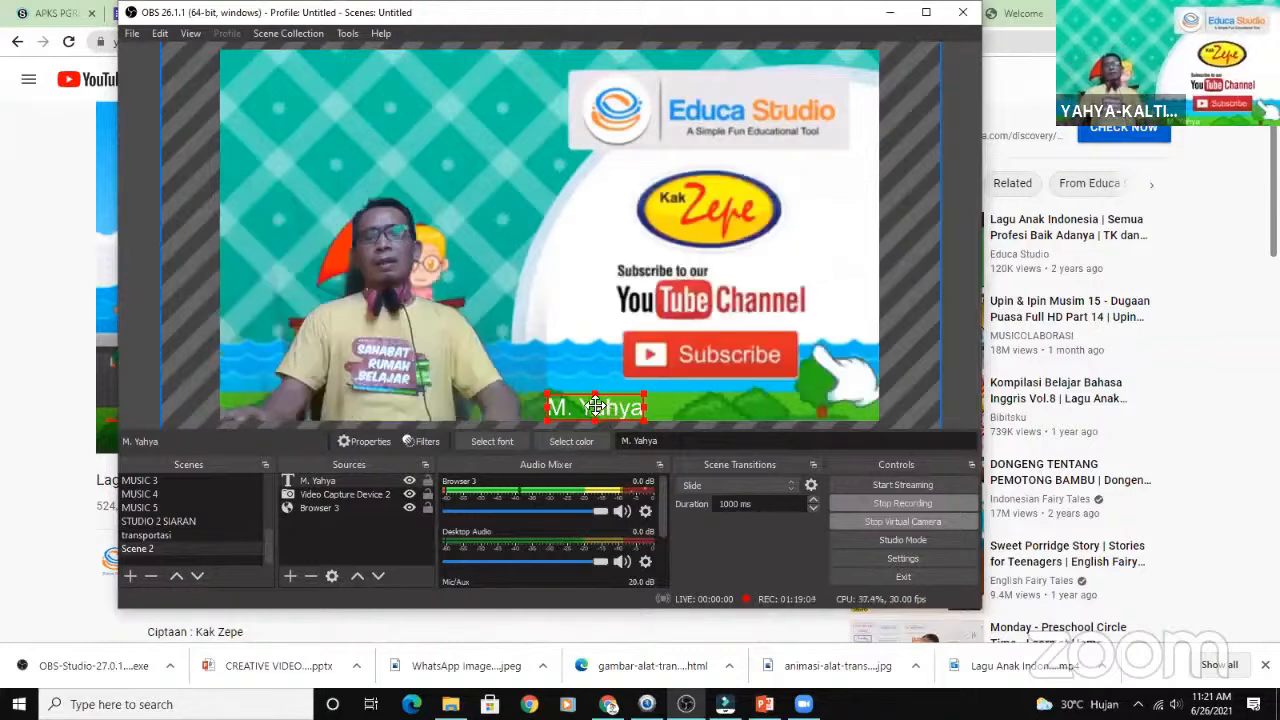
left_click(714, 407)
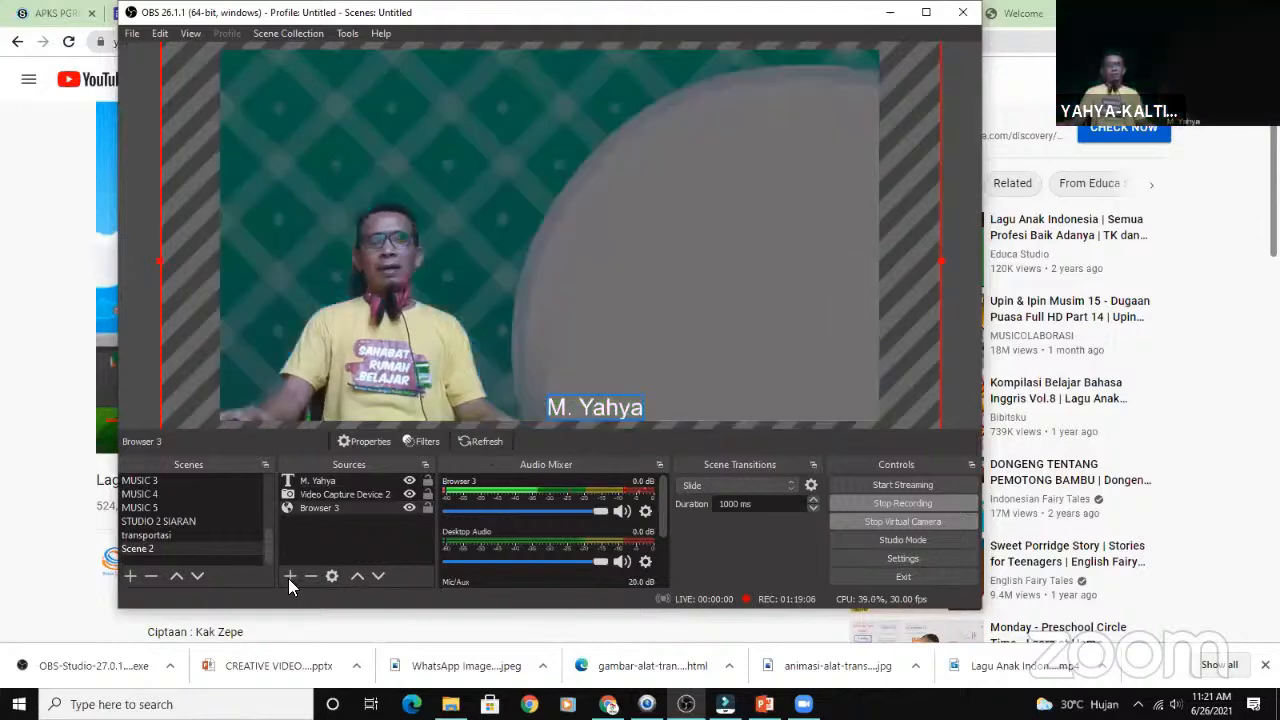
- Add another Text (GDI+) source with its default name and enter "SMKN 1 SAMARINDA" as its text
left_click(289, 577)
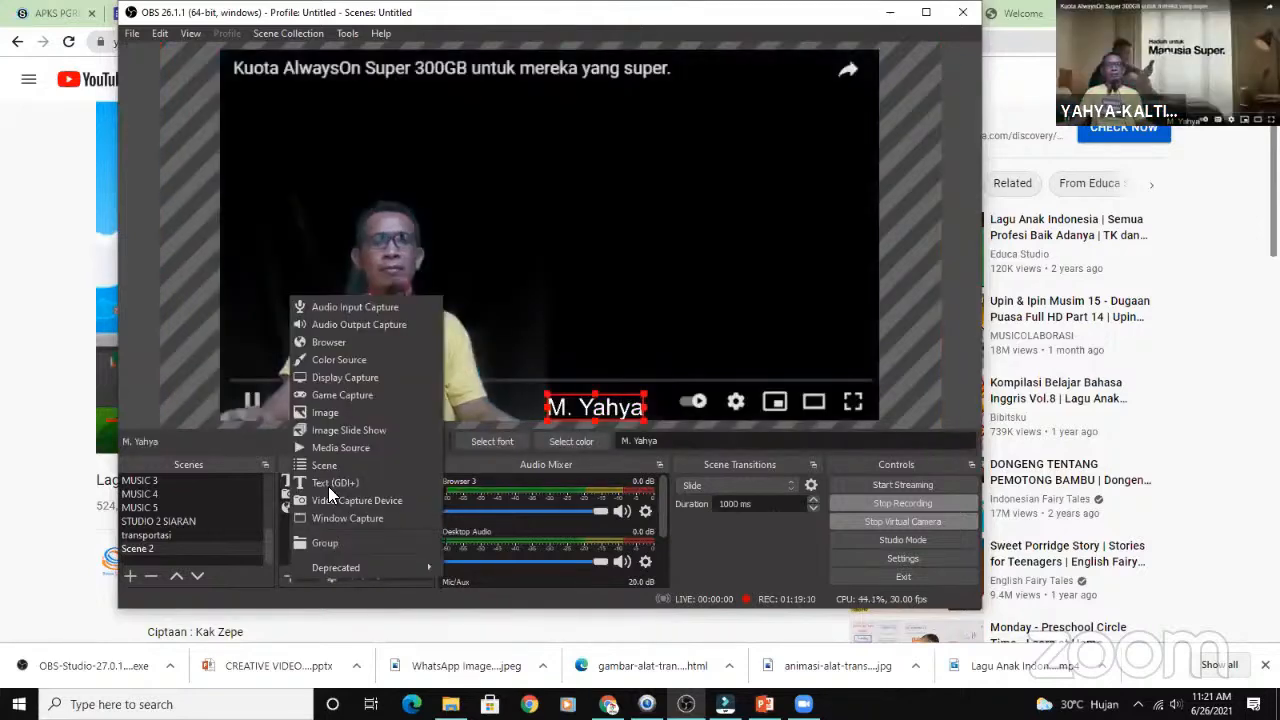
left_click(454, 354)
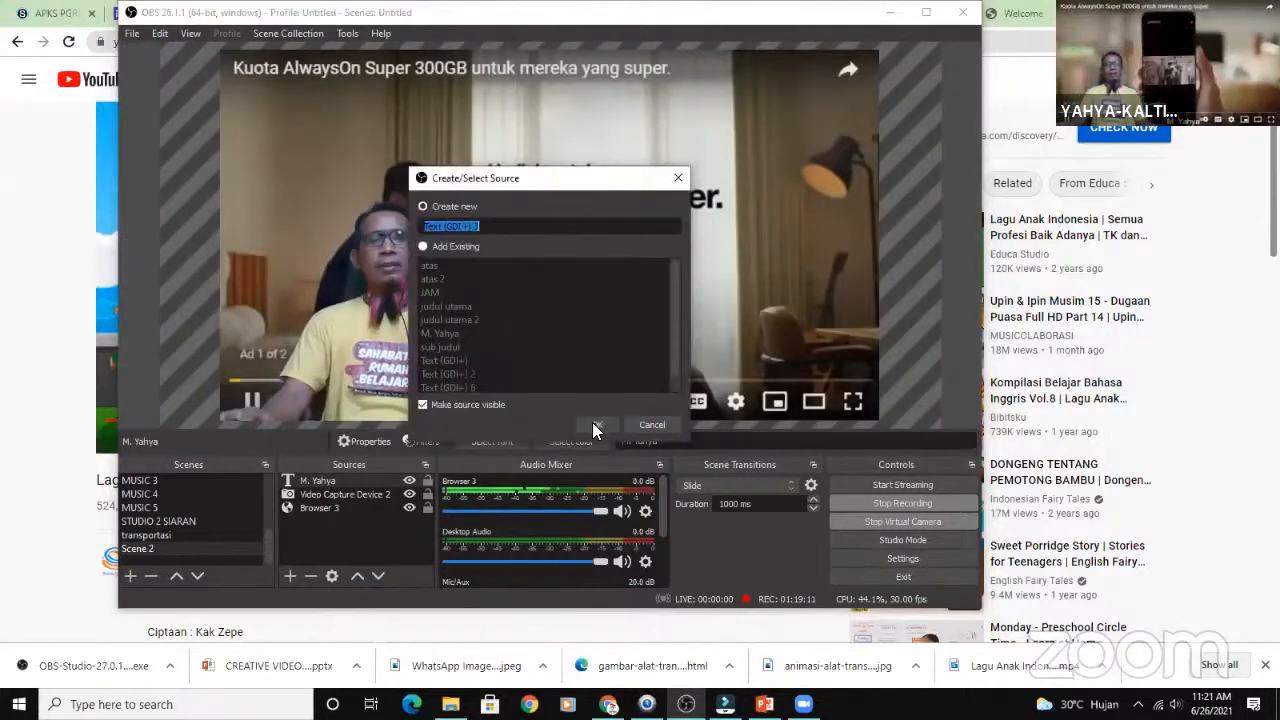
left_click(596, 424)
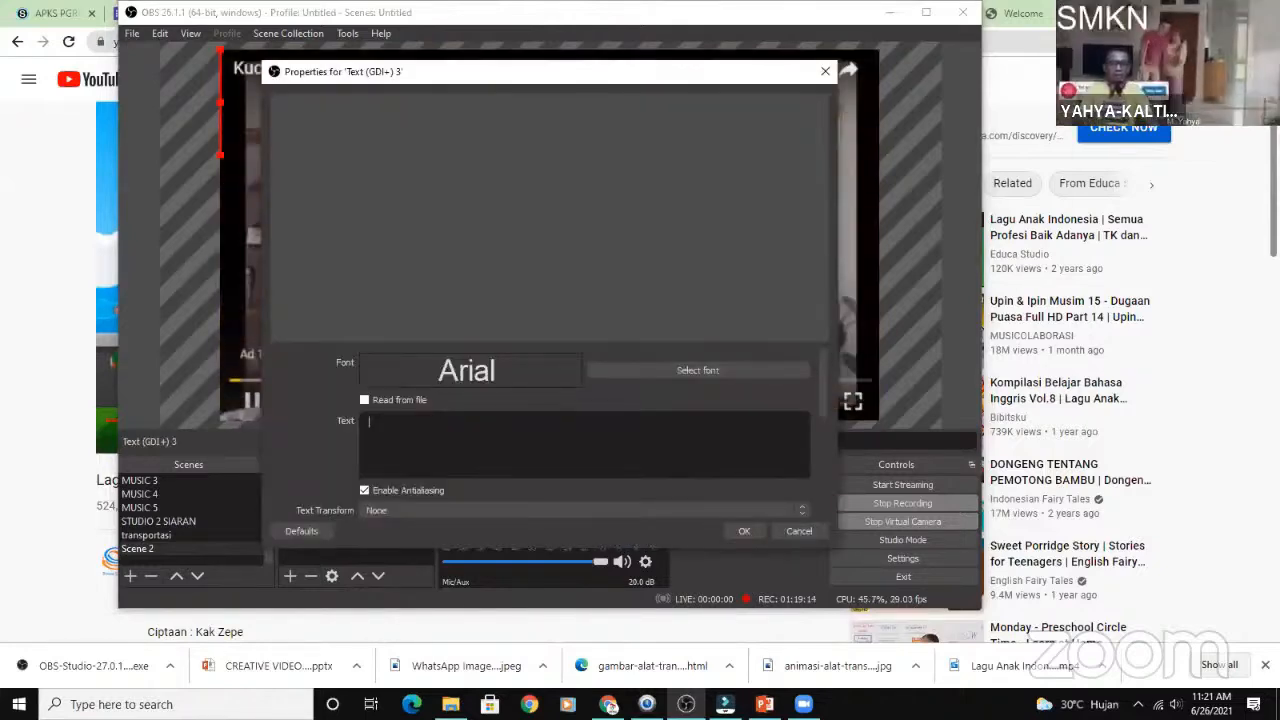
type("SMKN 1 ")
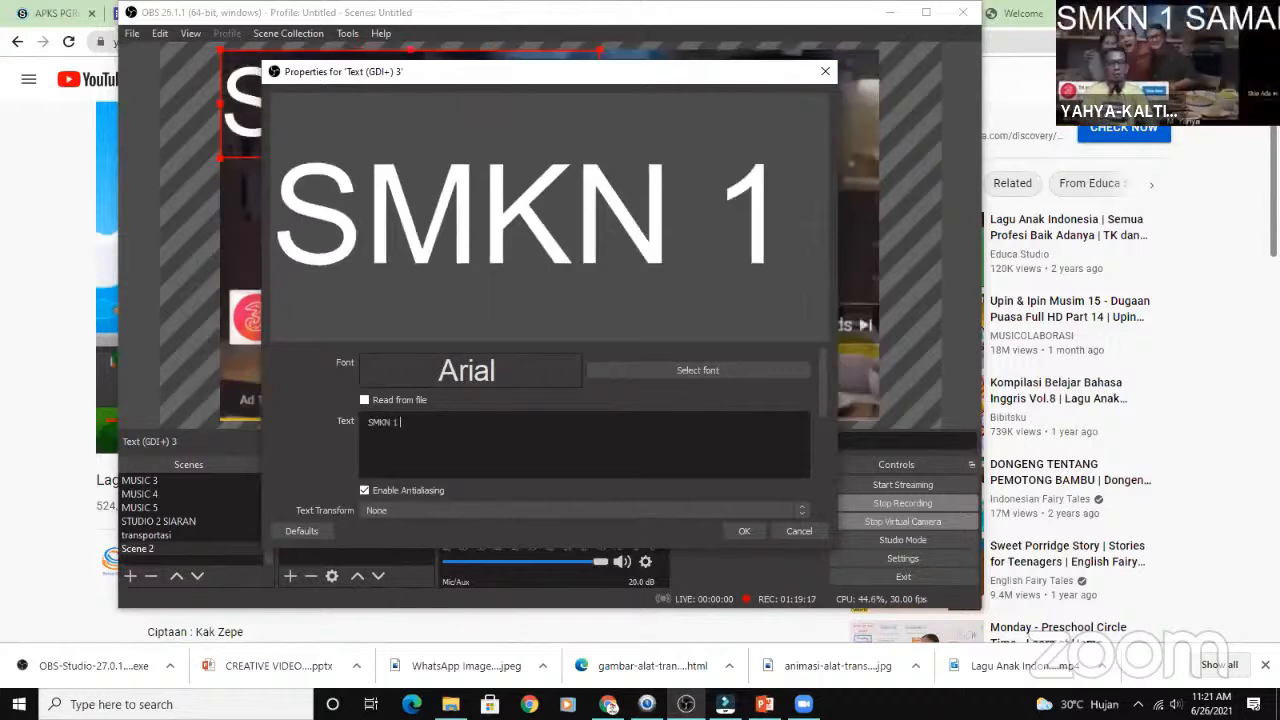
type("SAMARINDA")
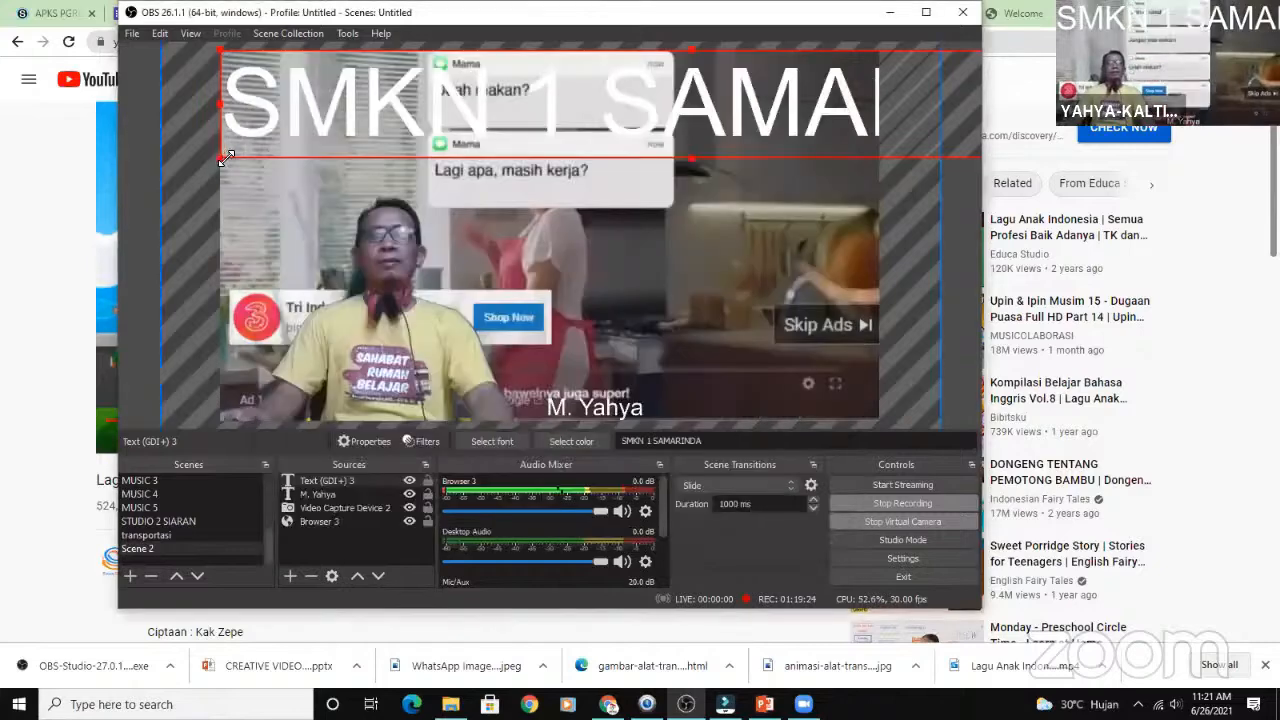
- Shrink the SMKN 1 SAMARINDA caption to a bit over half the scene's width and move it to the scene's bottom edge
left_click_drag(221, 158, 543, 69)
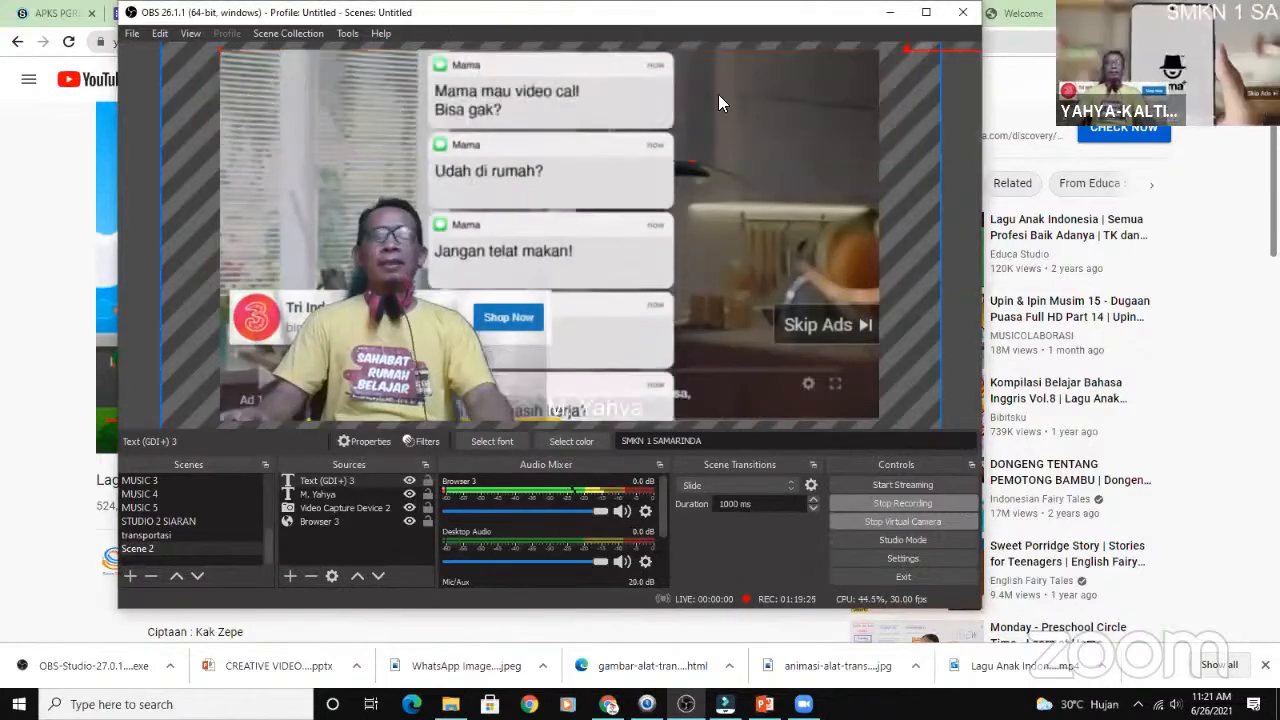
left_click_drag(718, 97, 393, 181)
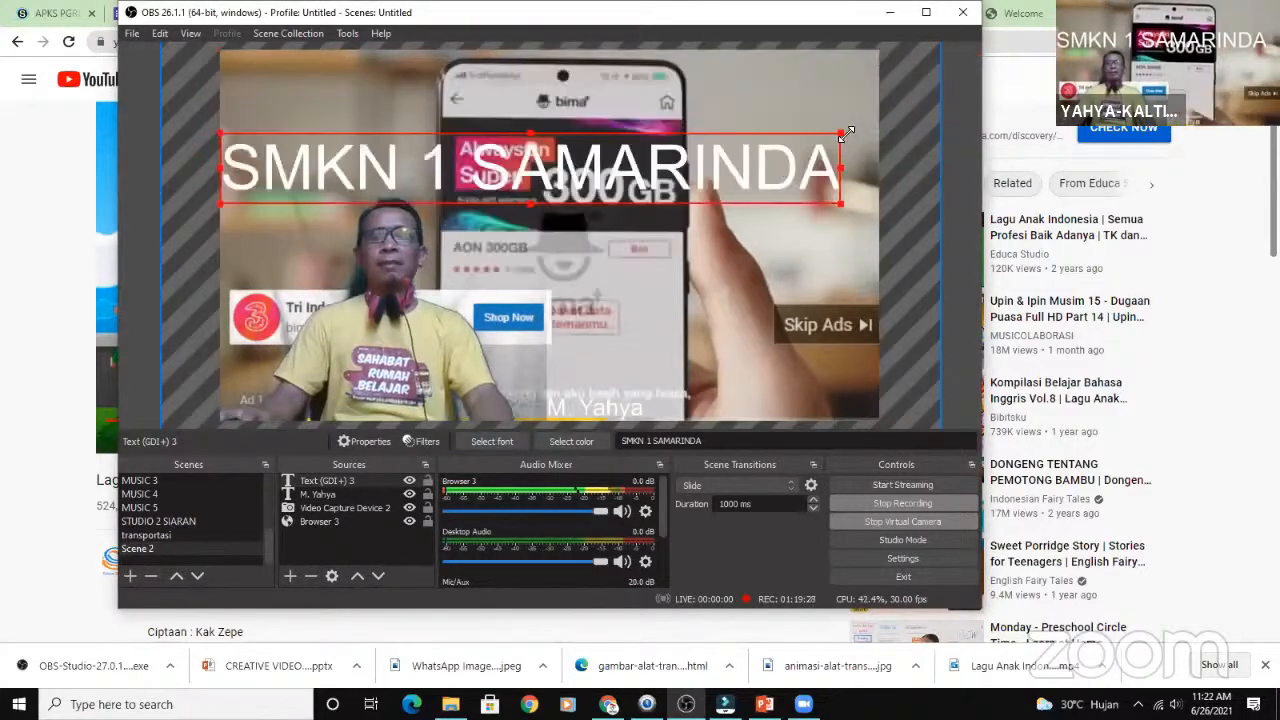
left_click_drag(842, 134, 848, 400)
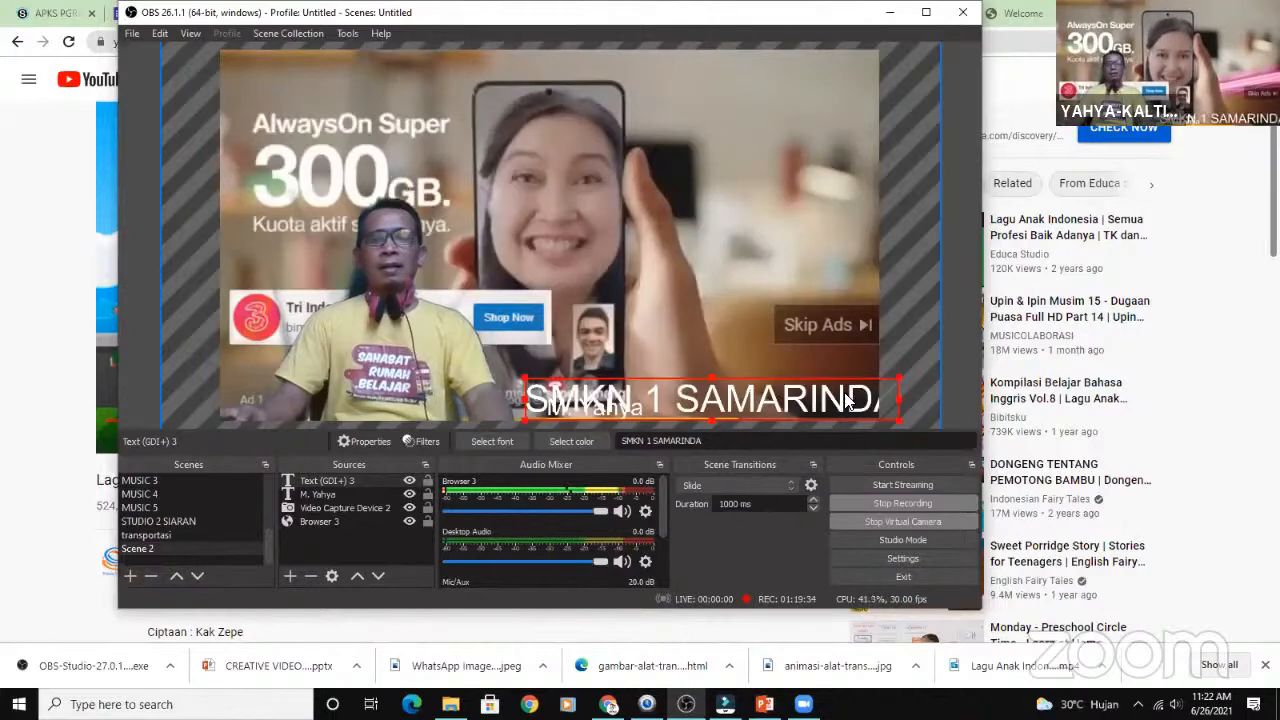
- Set the font size of the SMKN 1 SAMARINDA caption to 20 in its source properties
right_click(880, 512)
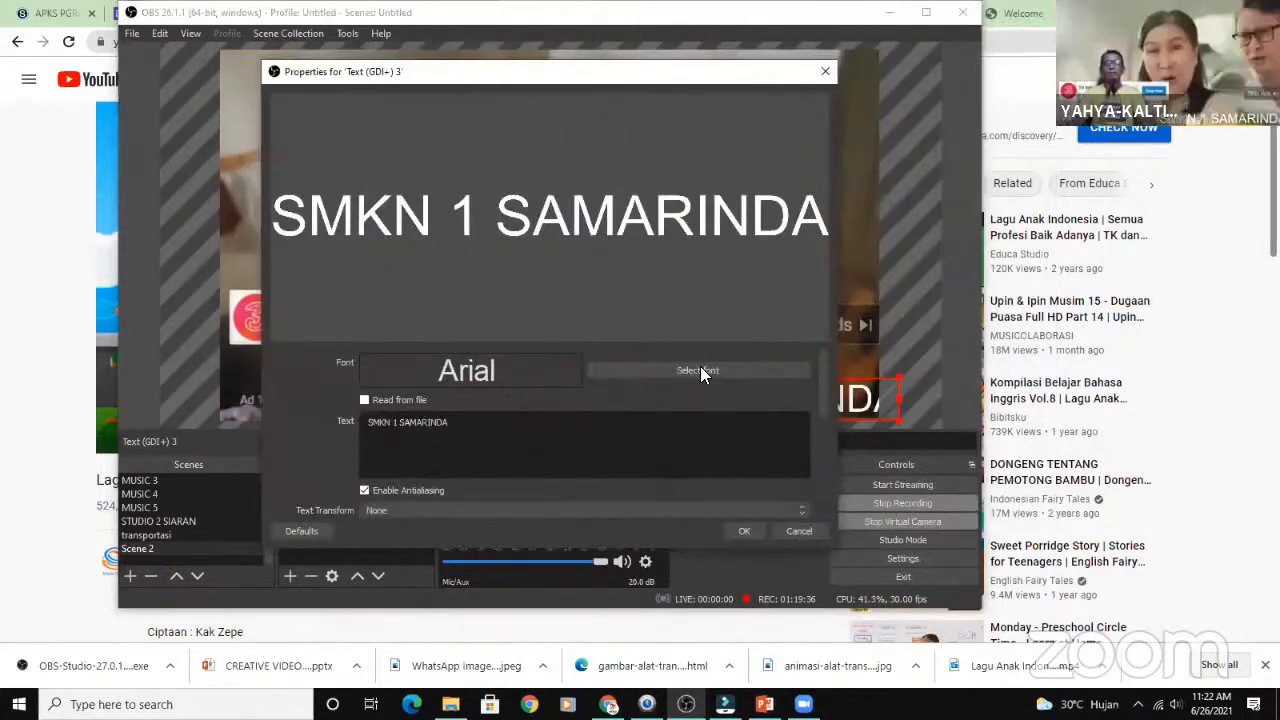
left_click(700, 370)
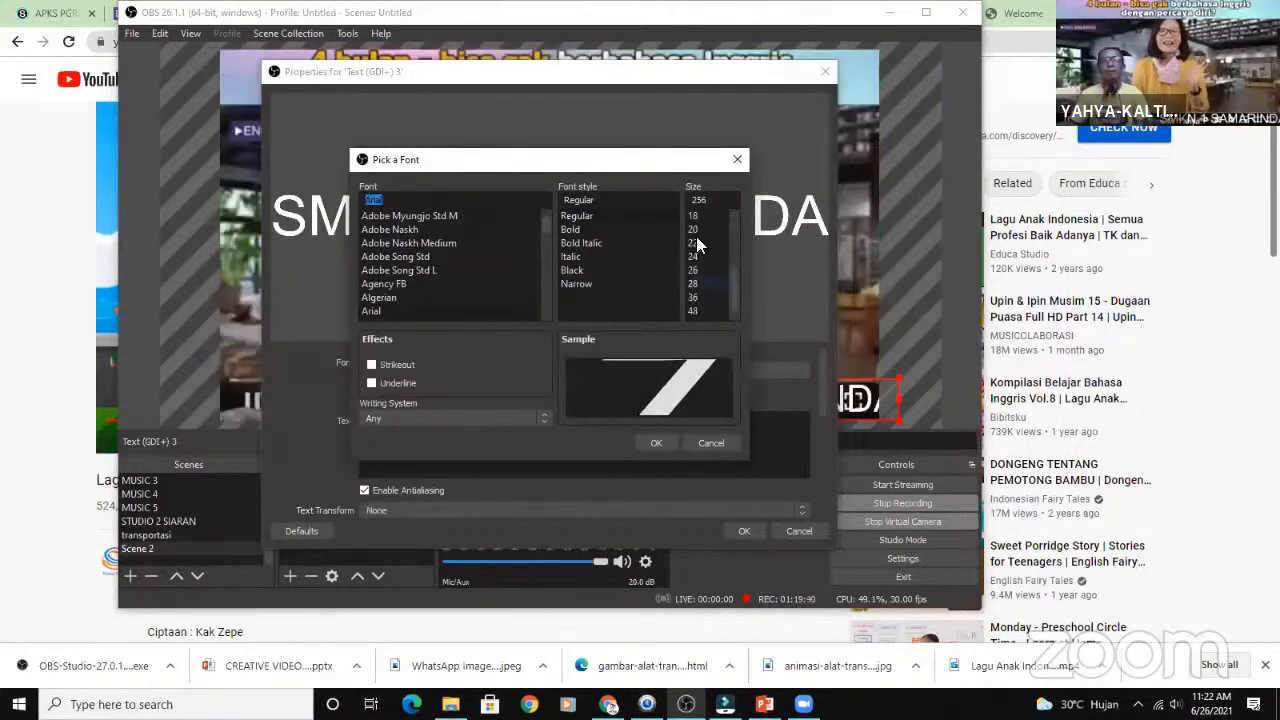
scroll(698, 225, "down", 1)
left_click(697, 217)
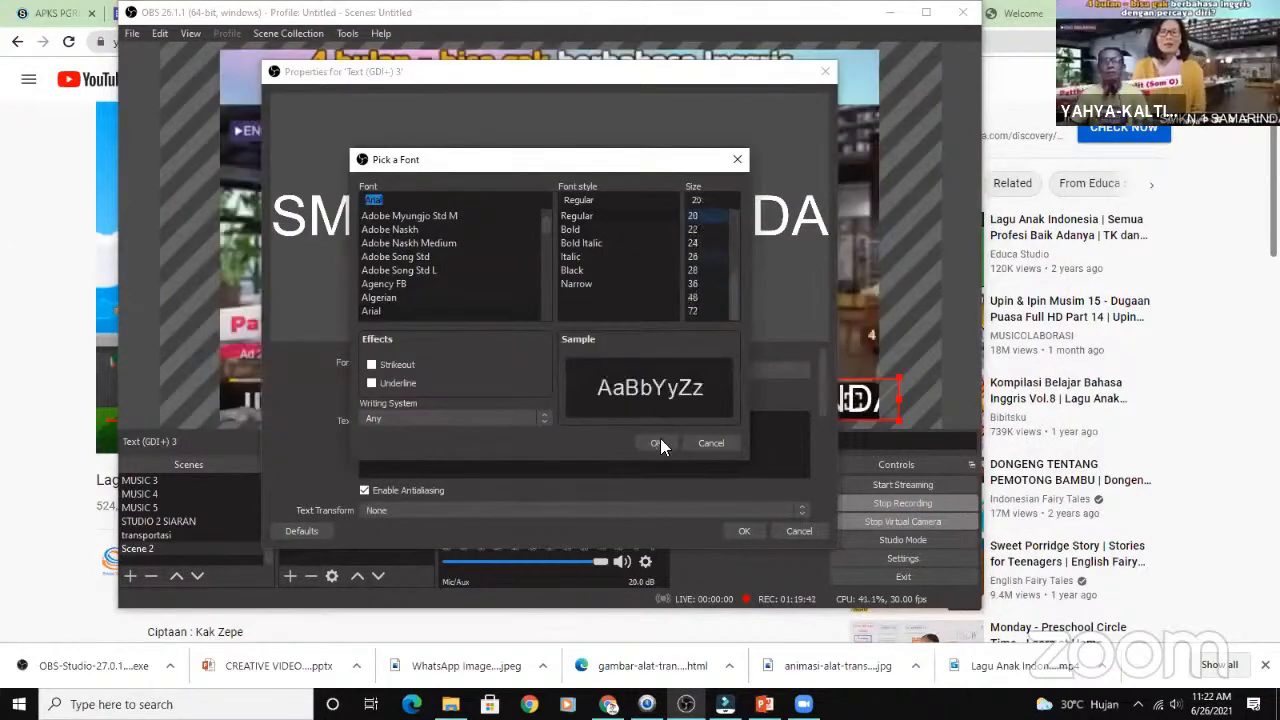
left_click(660, 443)
left_click(736, 529)
- Enlarge the SMKN 1 SAMARINDA caption to about a fifth of the scene's width and place it beside the presenter's name at the bottom edge
right_click(340, 480)
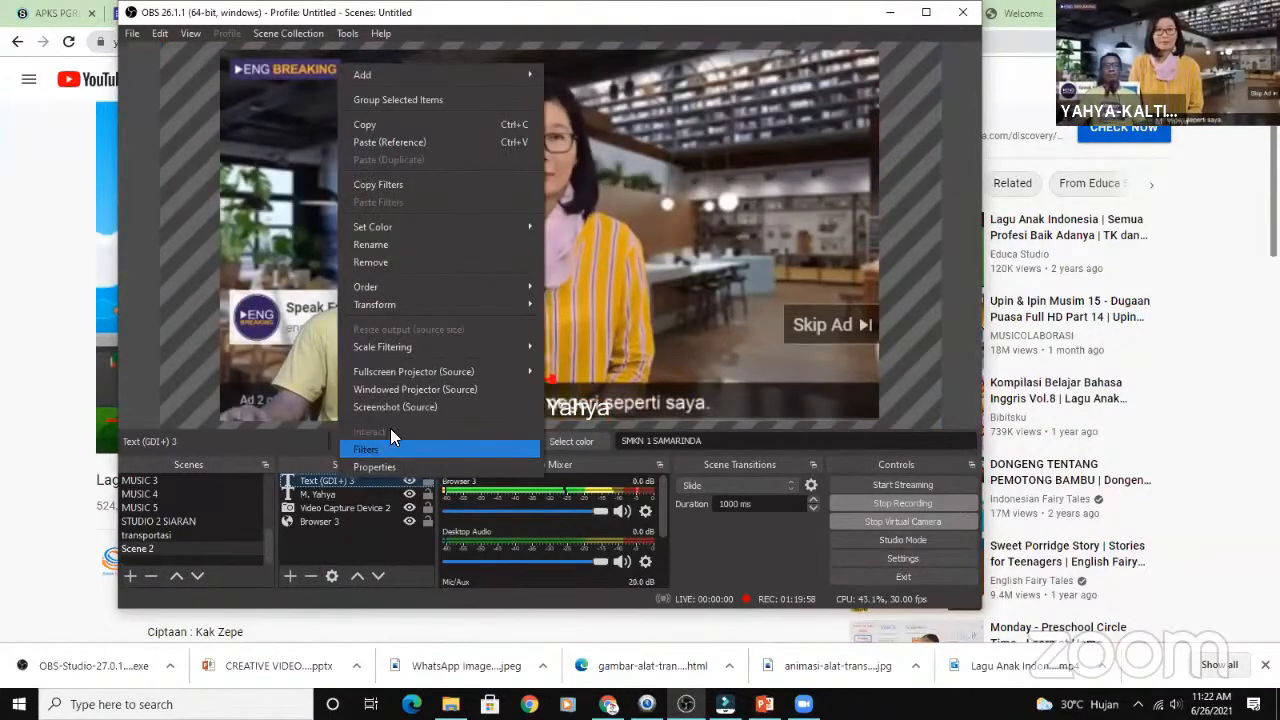
left_click(385, 448)
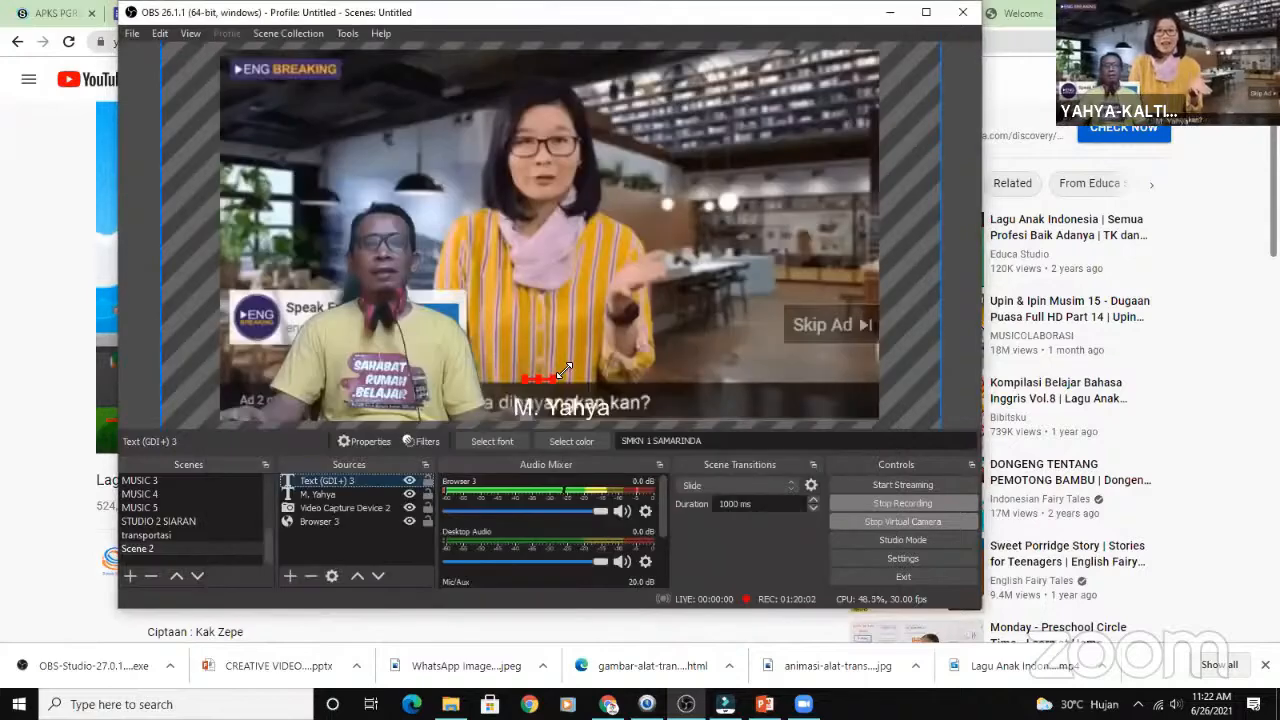
left_click_drag(580, 374, 697, 405)
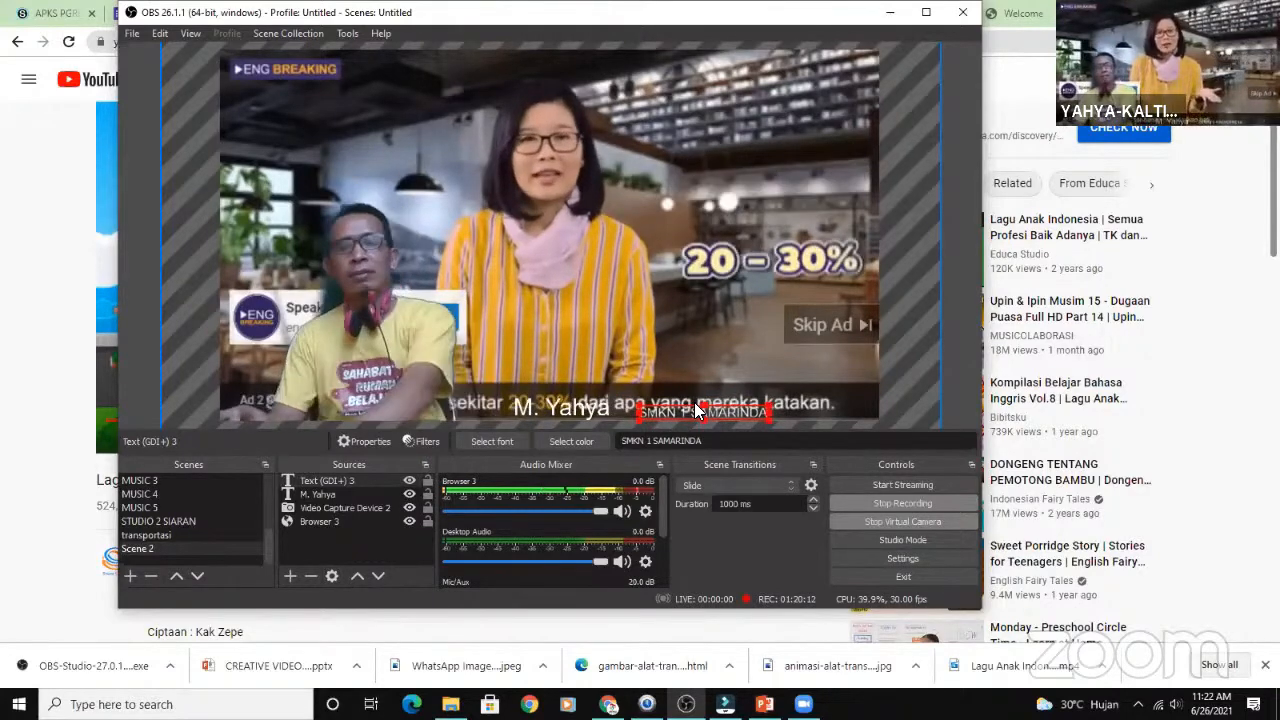
- Add a Scroll filter to the SMKN 1 SAMARINDA caption with a horizontal speed of 41 and close the filter settings
right_click(700, 410)
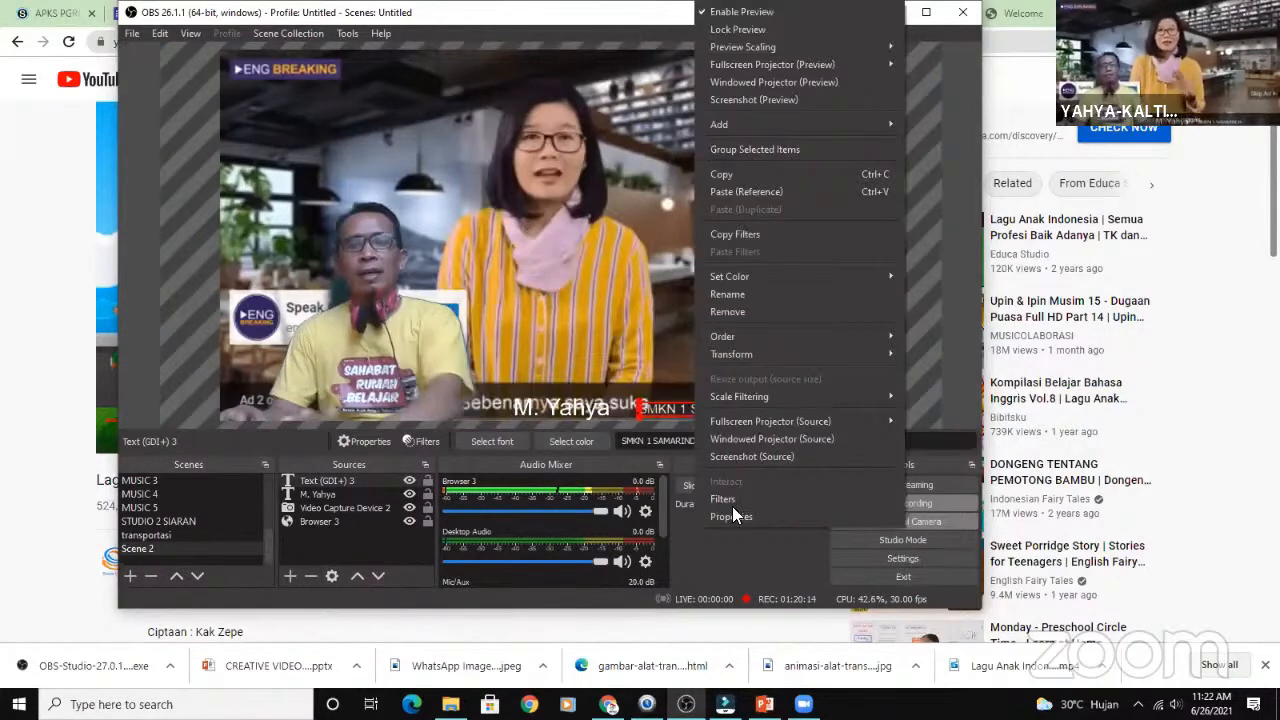
left_click(727, 499)
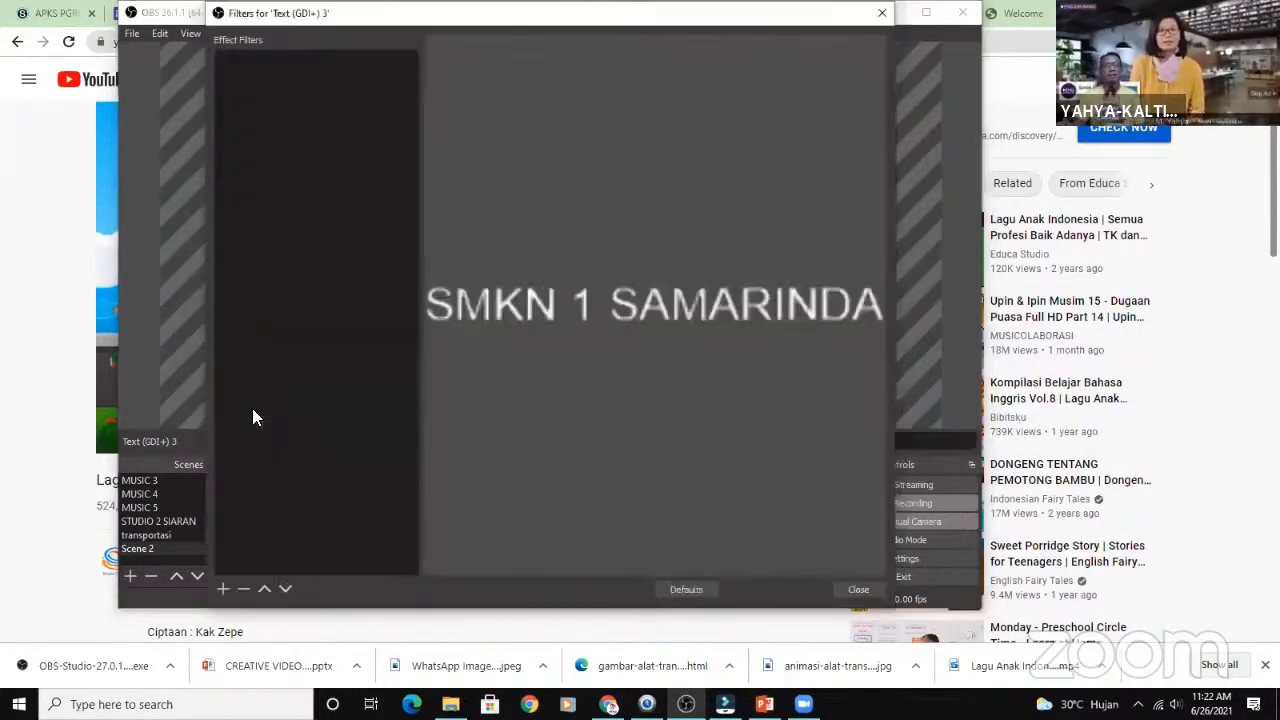
right_click(253, 412)
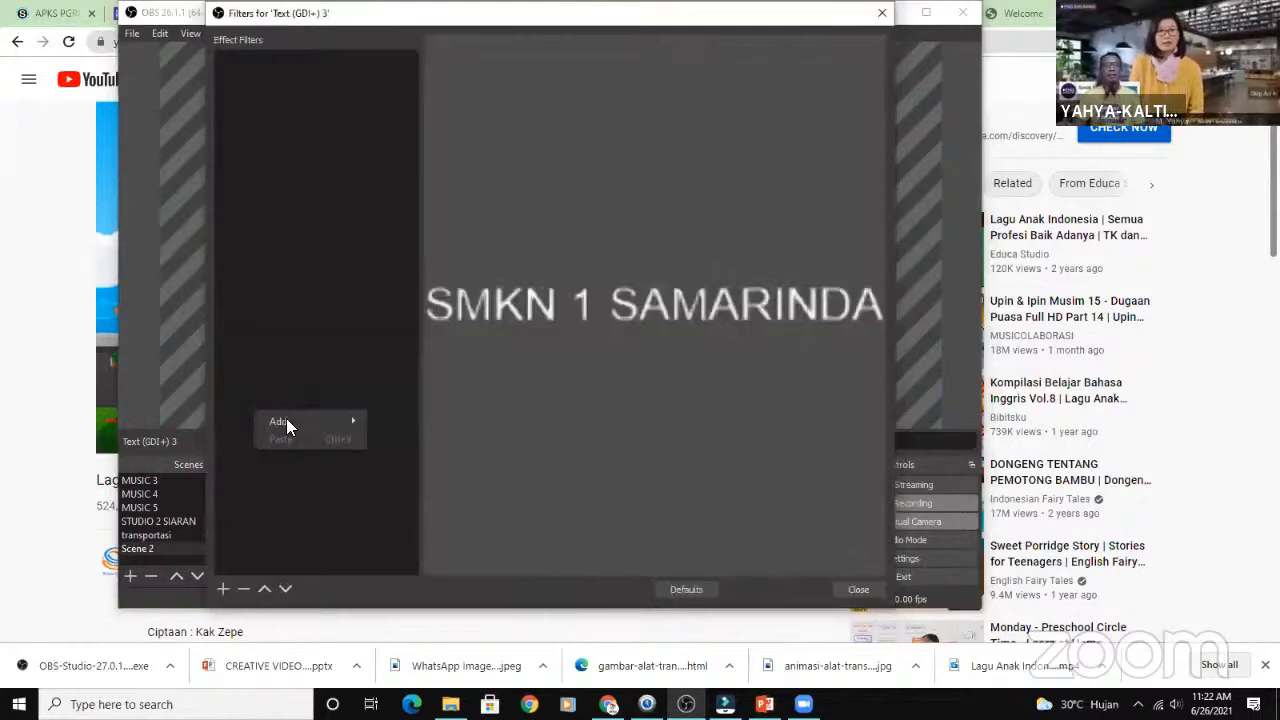
mouse_move(287, 423)
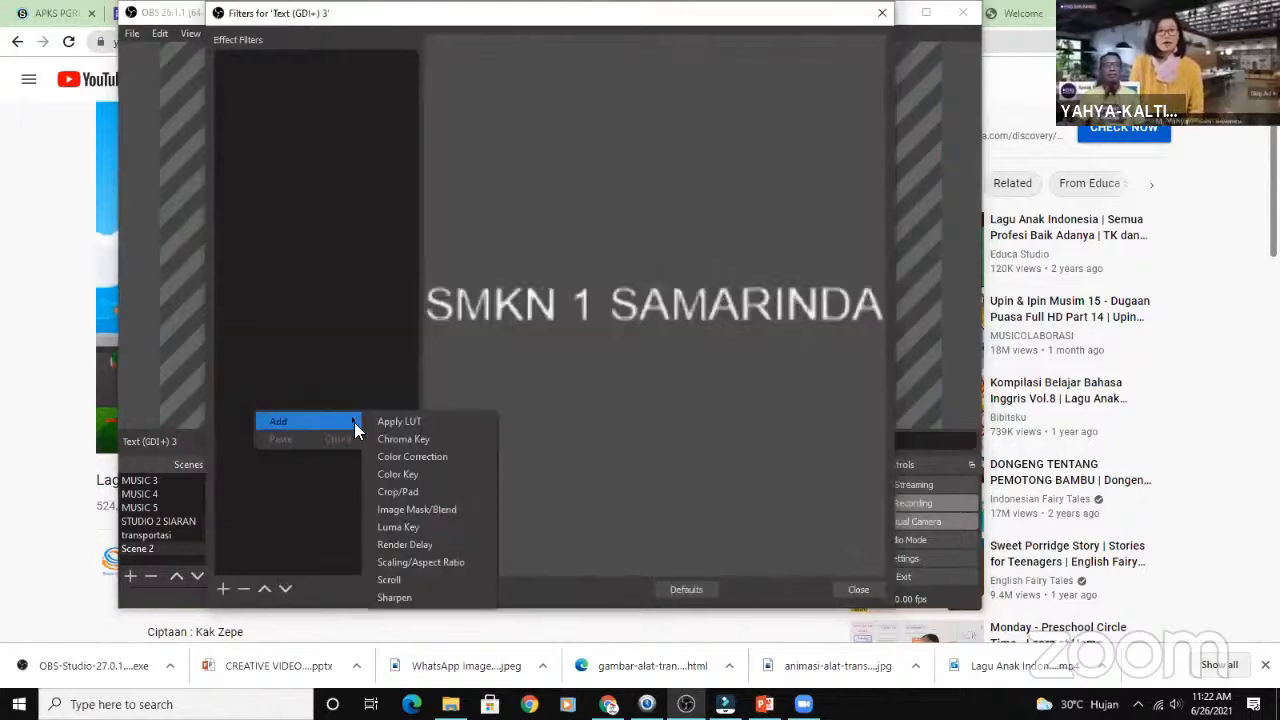
left_click(416, 578)
left_click(514, 338)
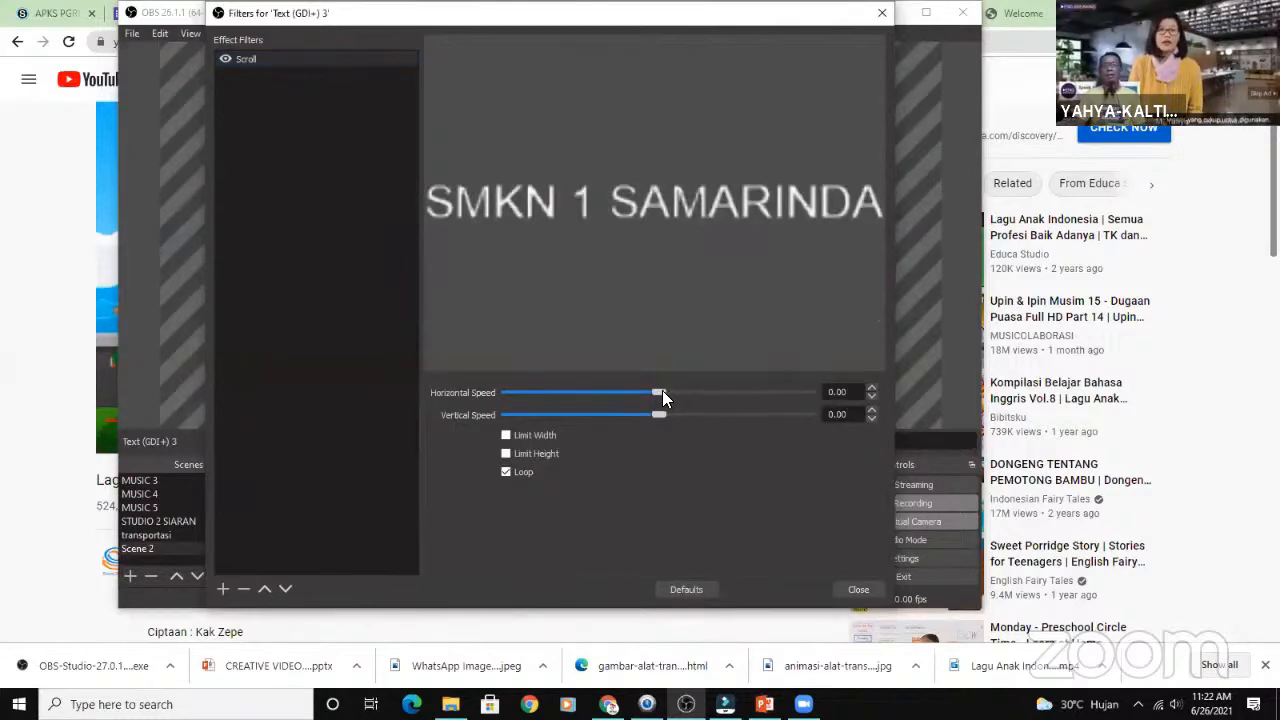
left_click_drag(662, 395, 675, 390)
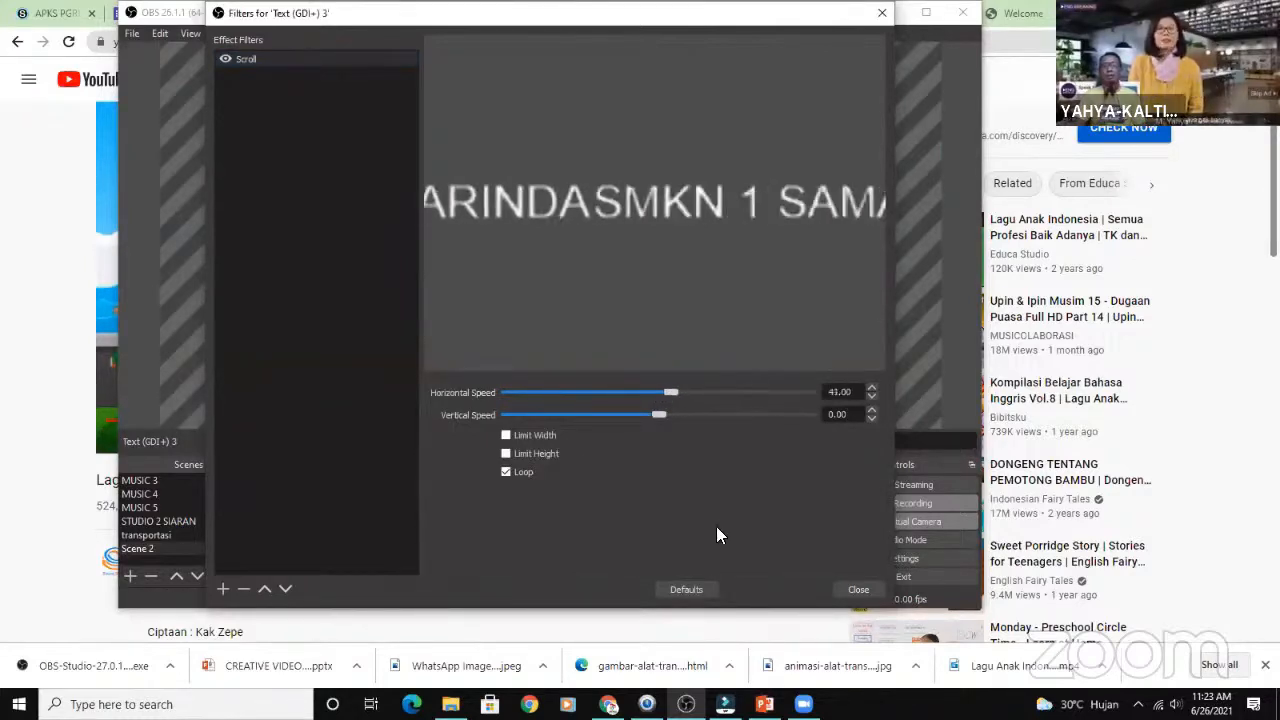
key("Escape")
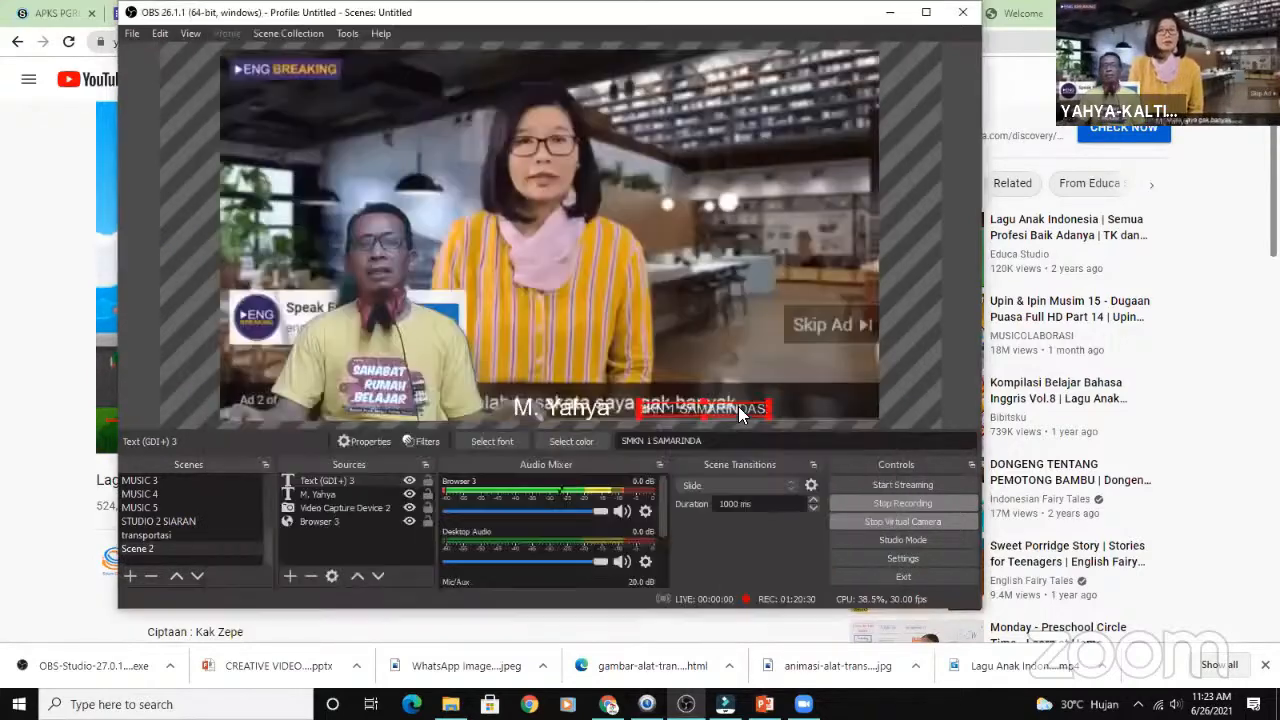
- Append a "|" separator to the end of the scrolling SMKN 1 SAMARINDA caption's text
right_click(738, 406)
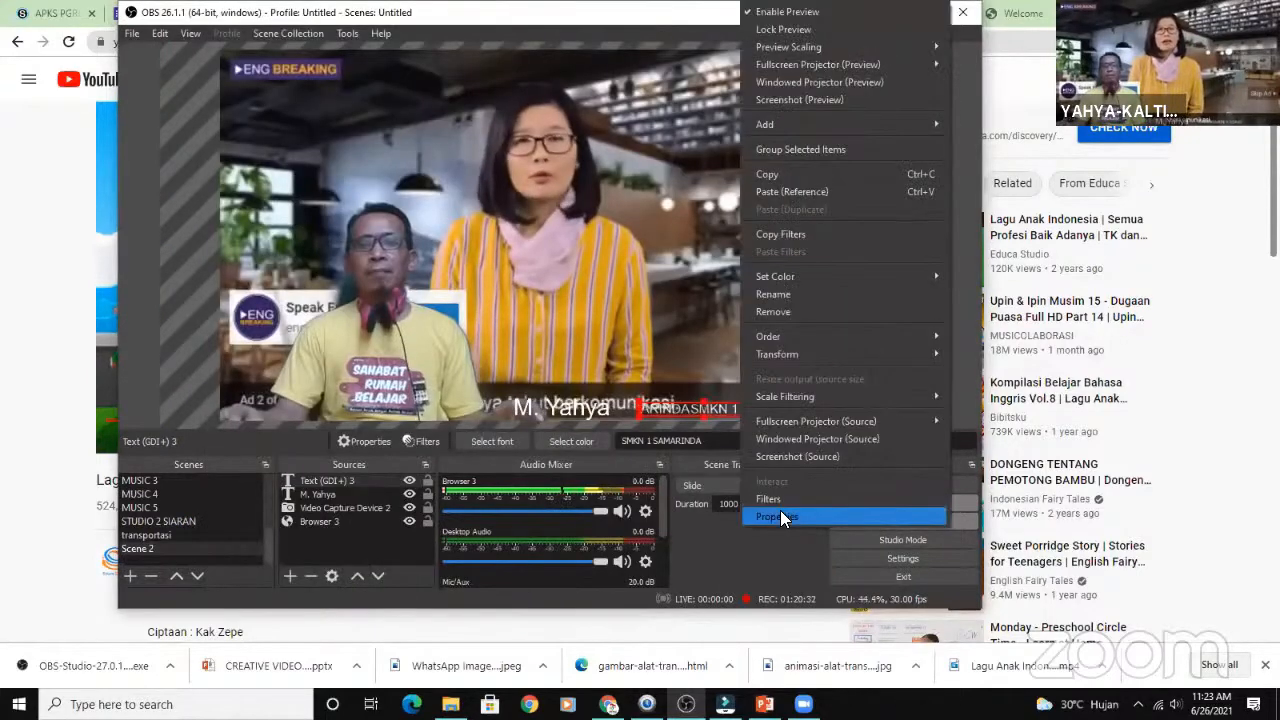
key("Return")
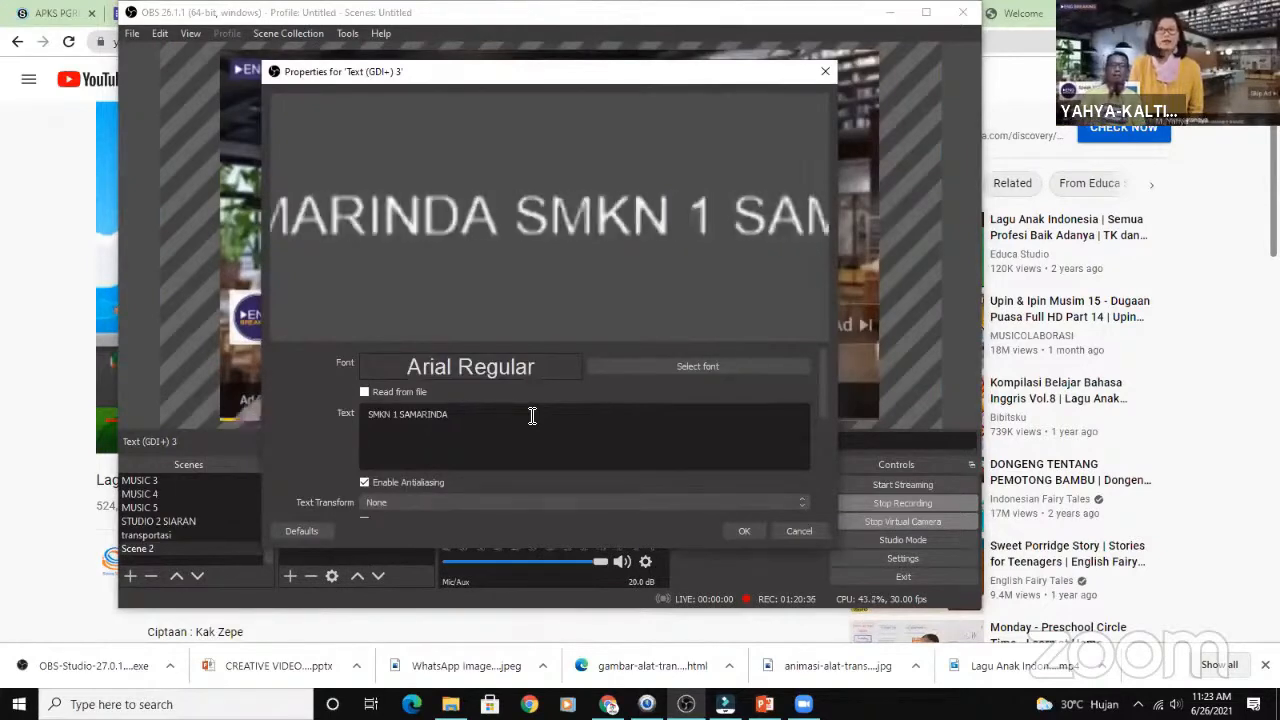
type("|")
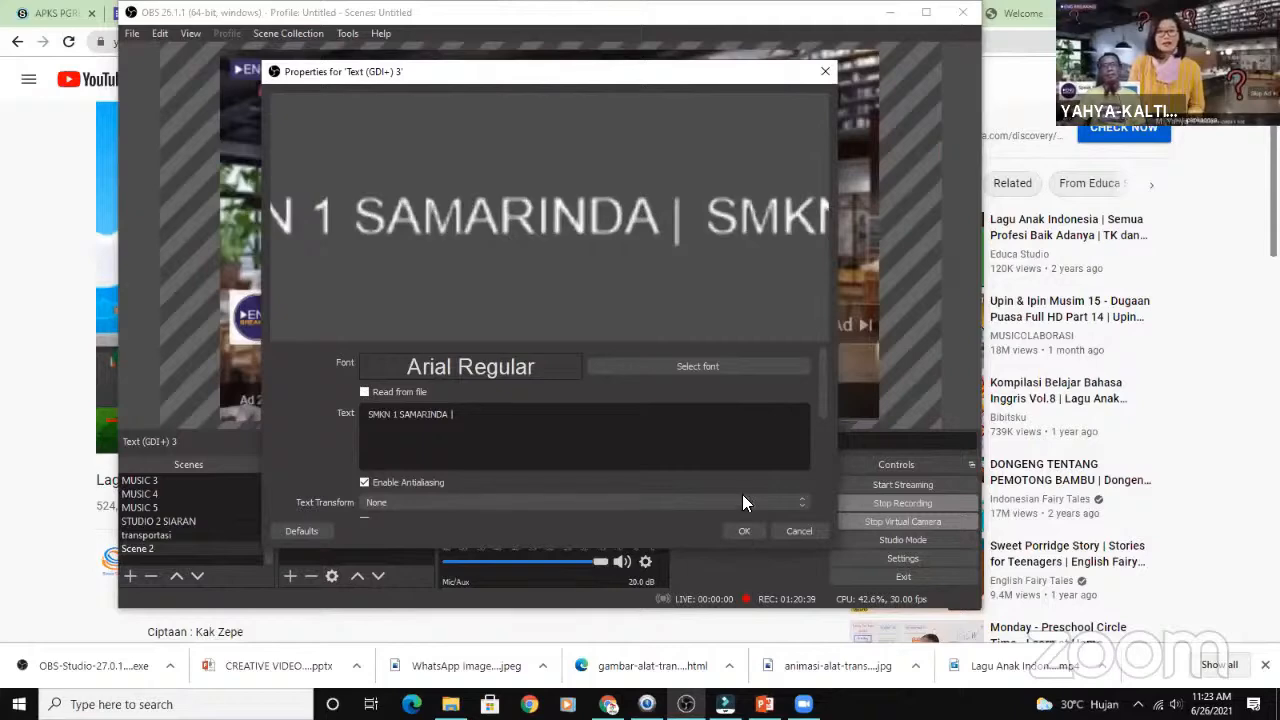
left_click(743, 531)
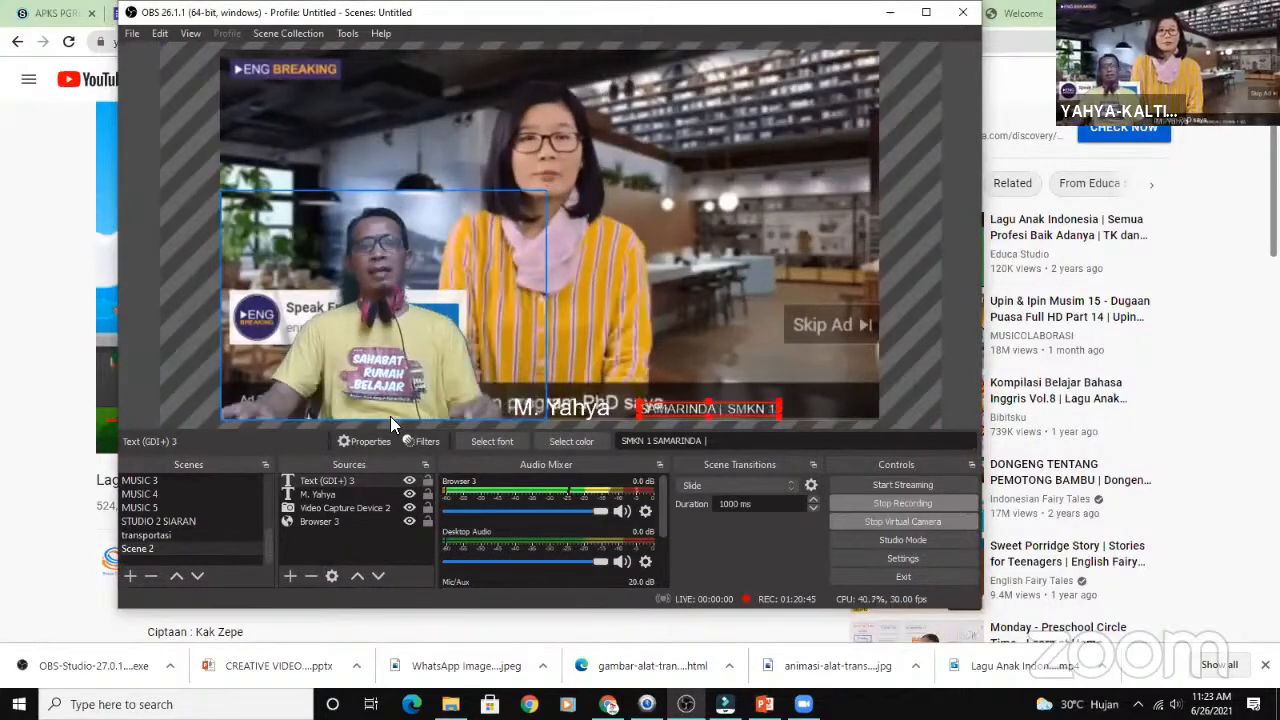
- Nudge the presenter's name text into position between the webcam and the scrolling caption, and deselect it
left_click_drag(590, 404, 503, 404)
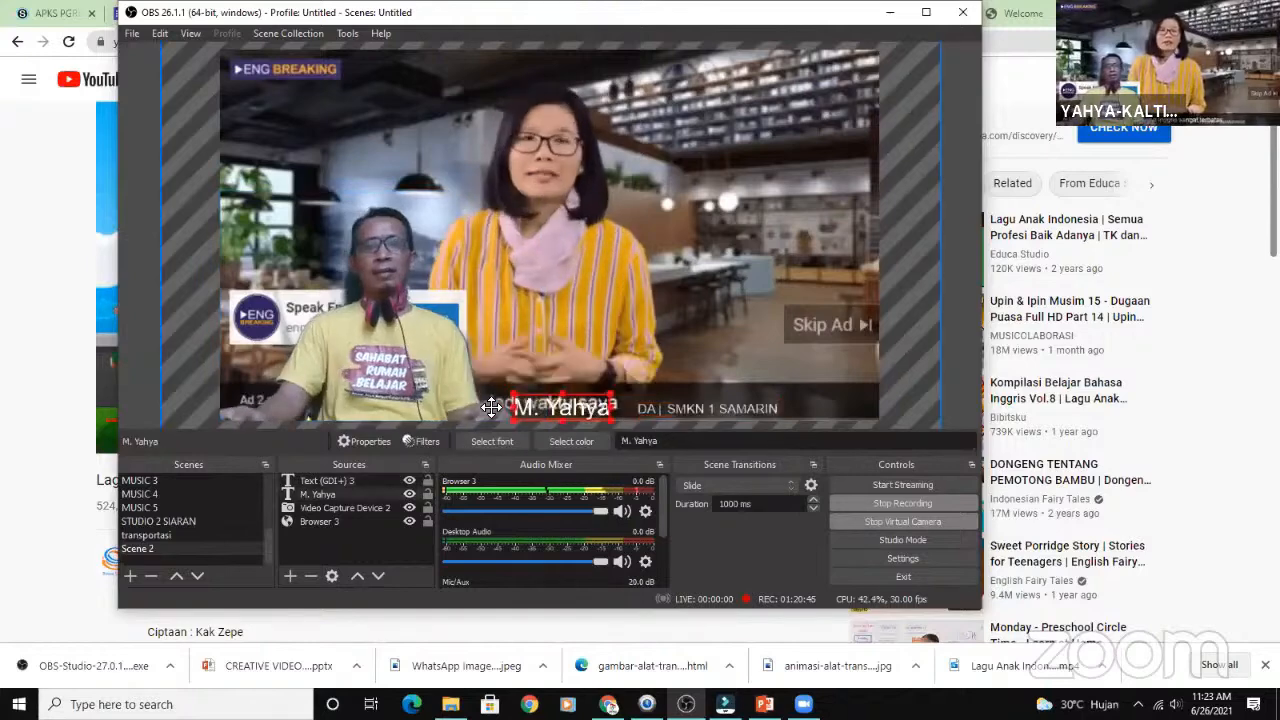
left_click_drag(586, 406, 594, 405)
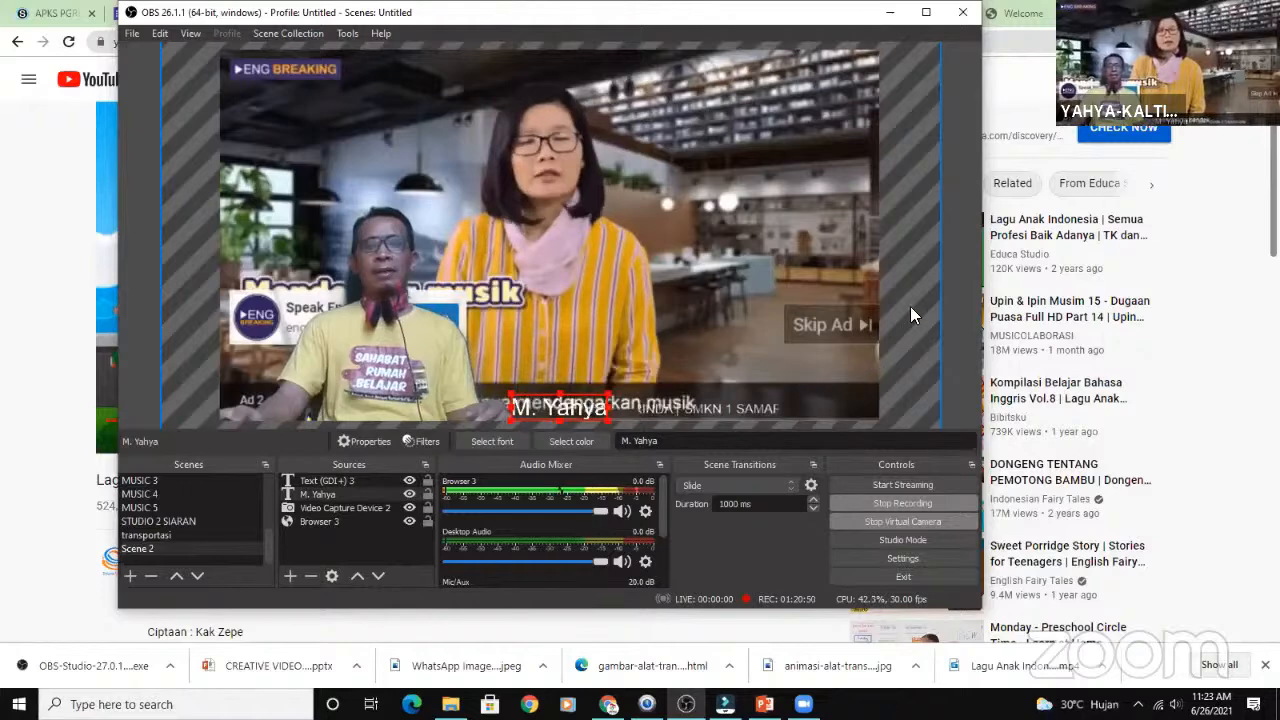
left_click(974, 292)
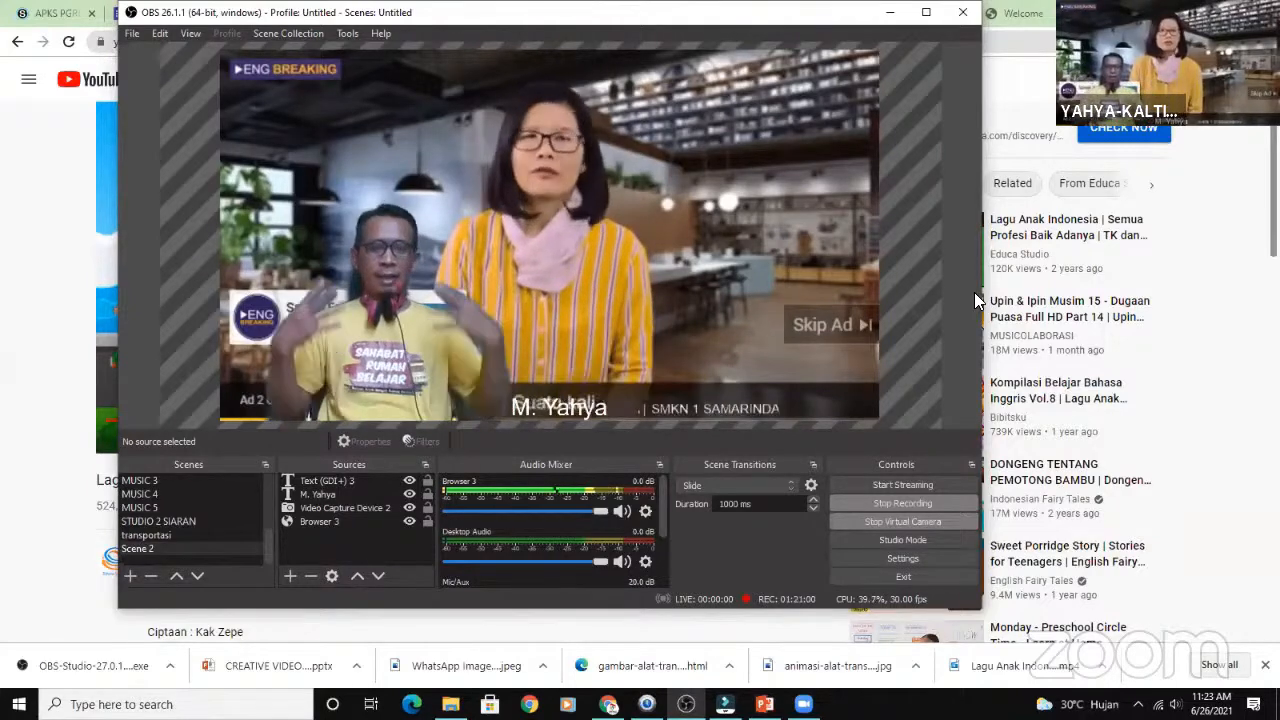
- Turn off Control audio via OBS for the Browser 3 source and apply the change
left_click(332, 522)
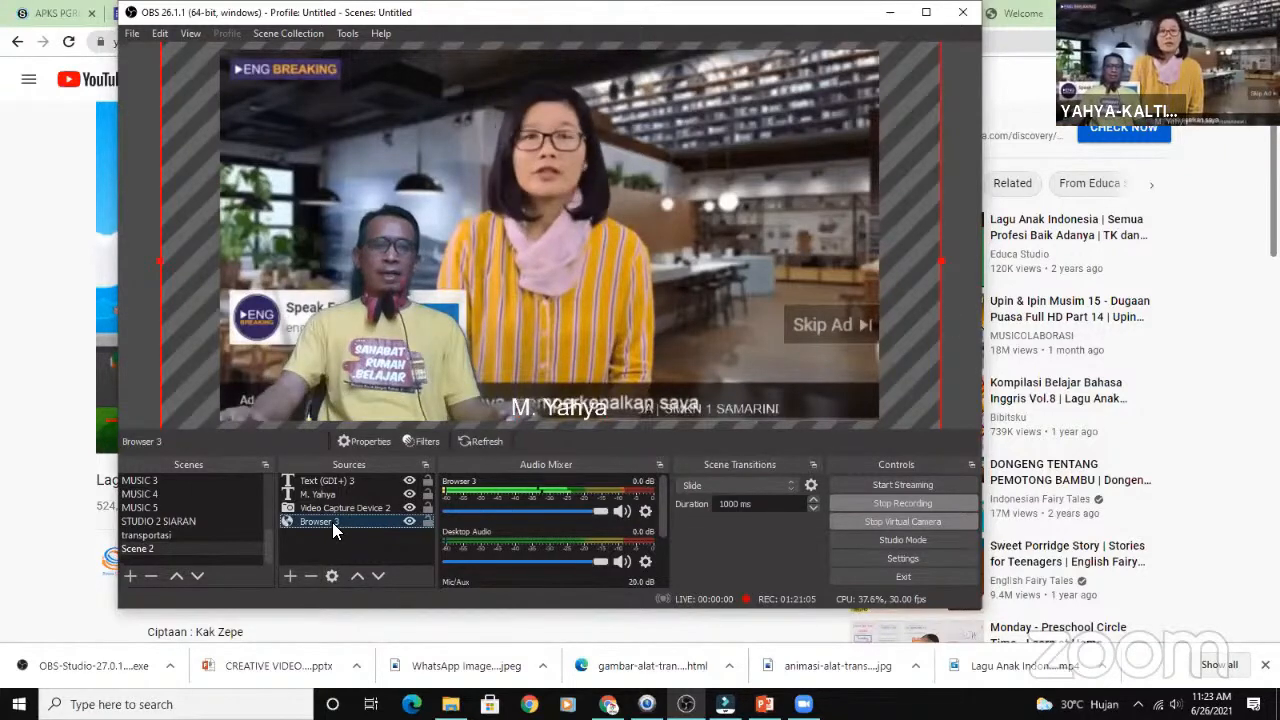
right_click(332, 522)
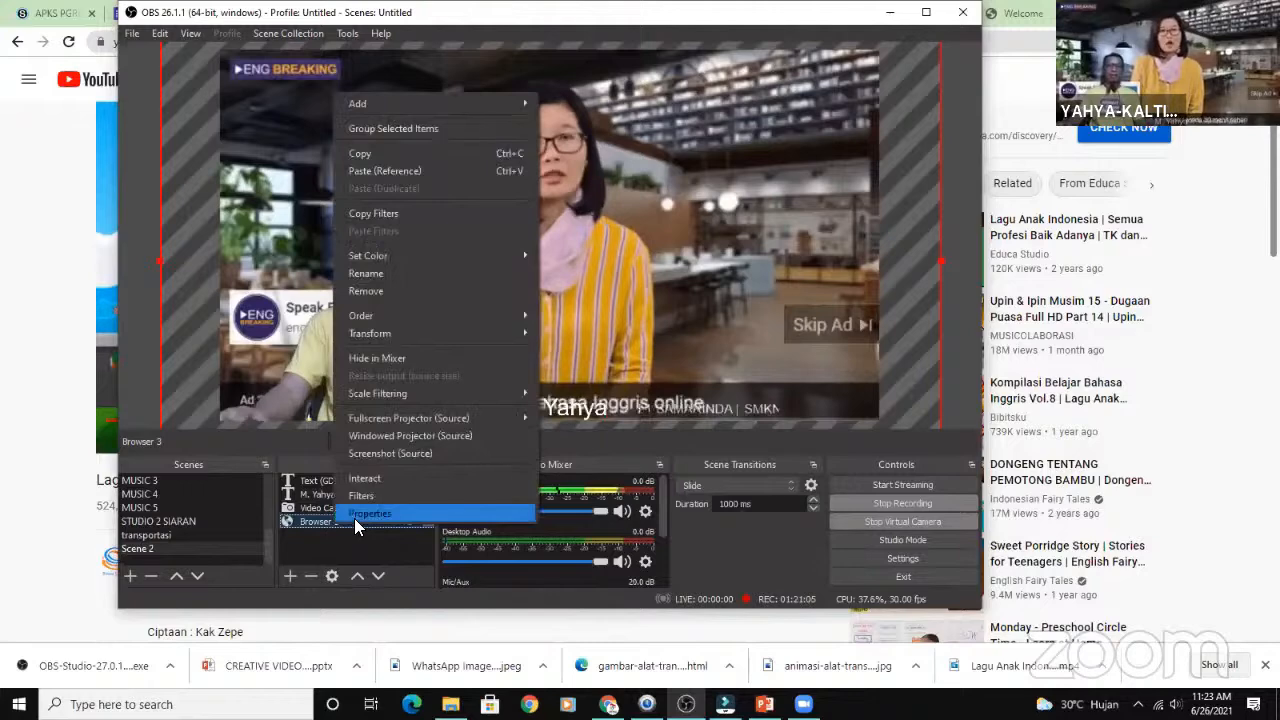
left_click(358, 514)
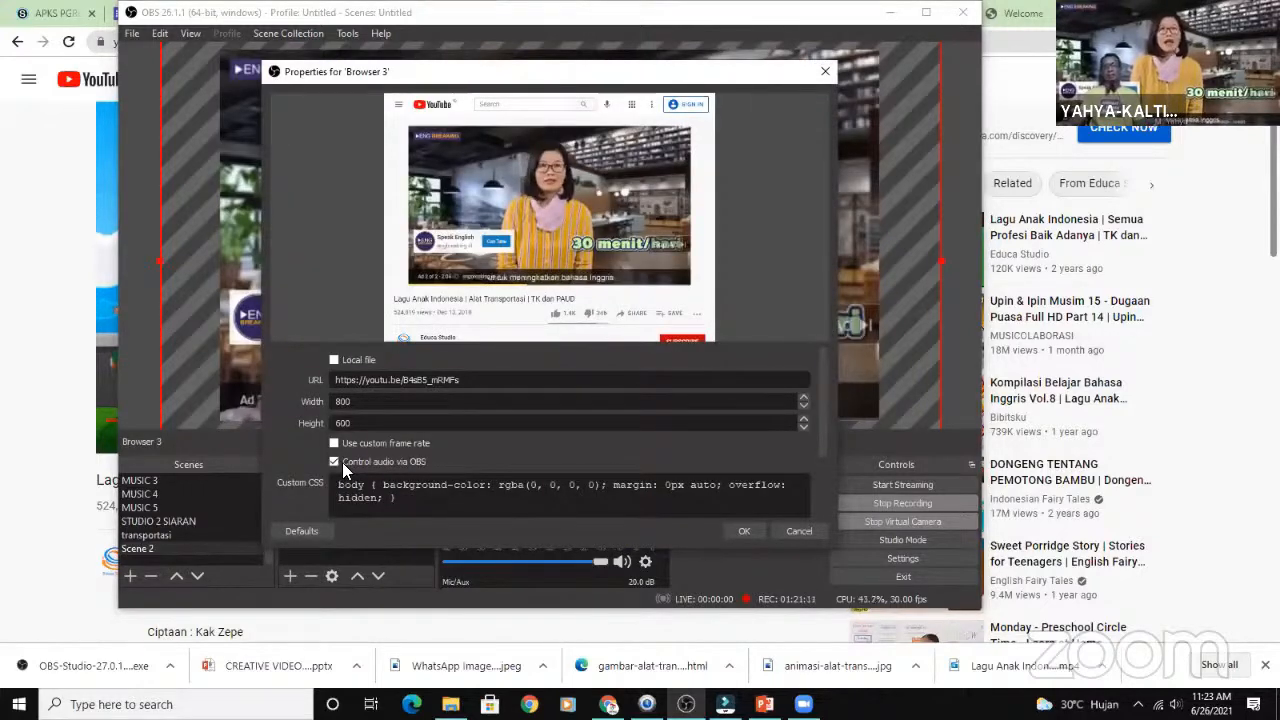
left_click(334, 463)
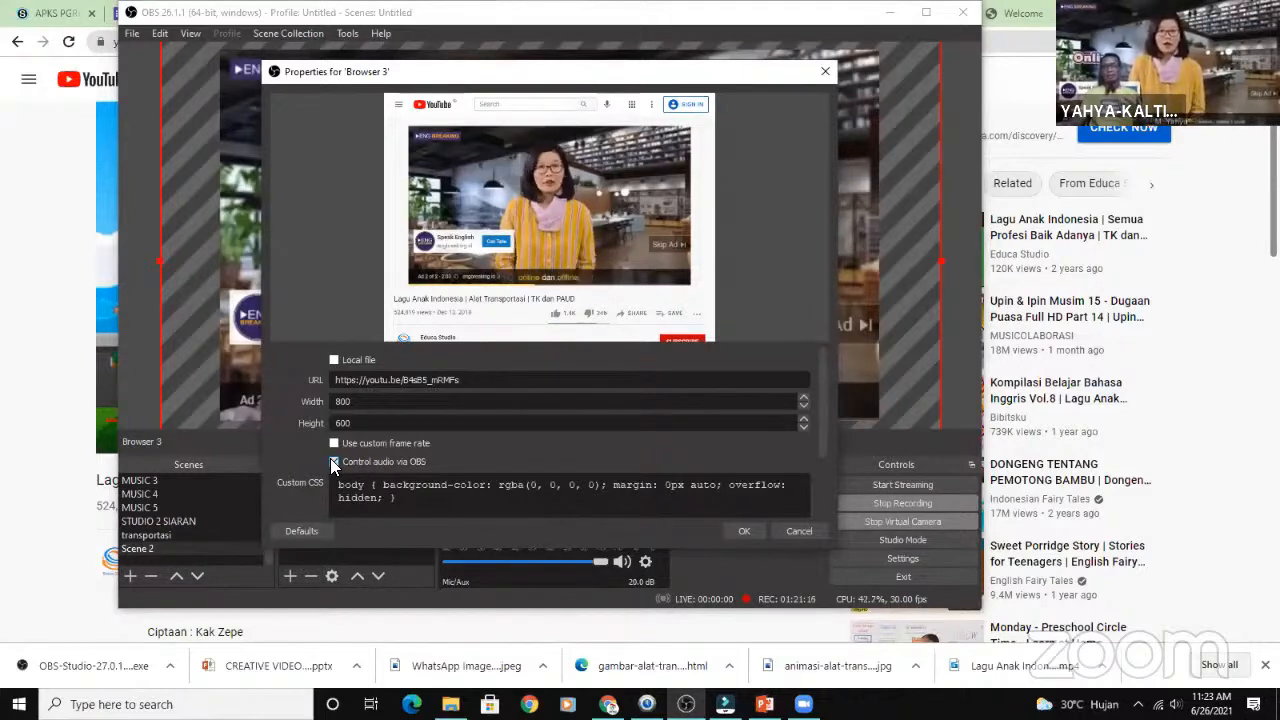
left_click(334, 462)
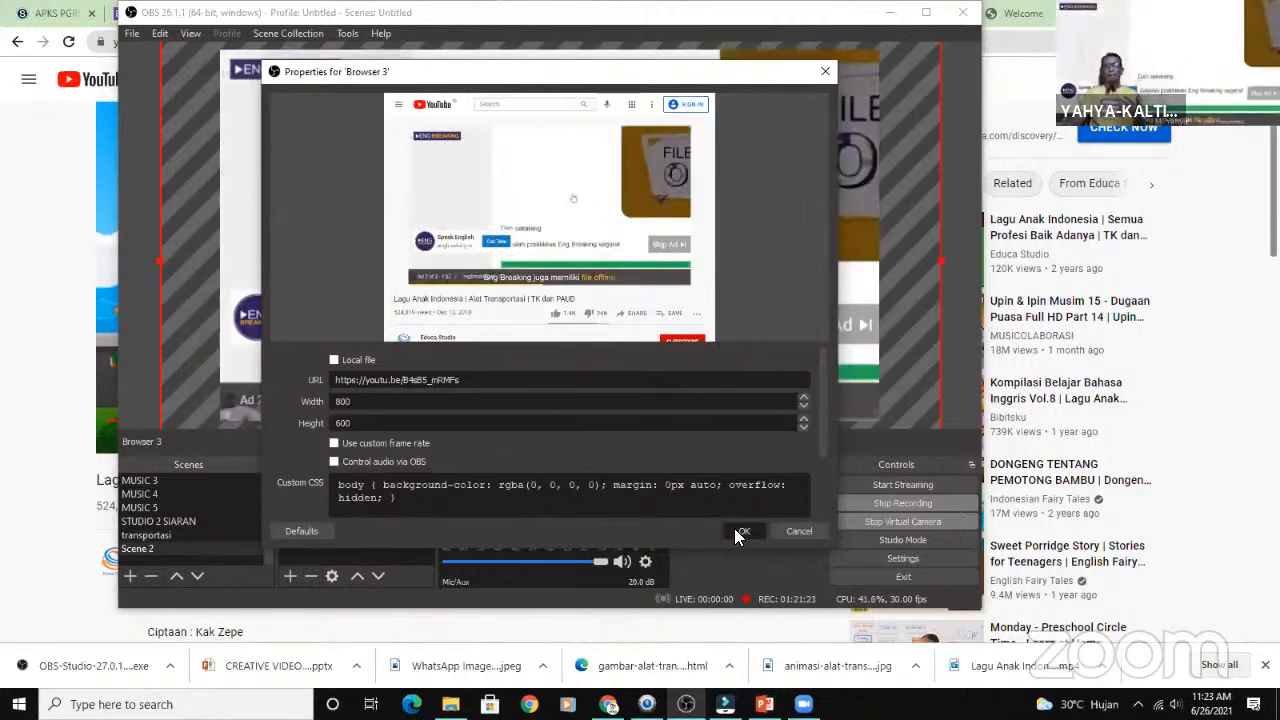
left_click(740, 532)
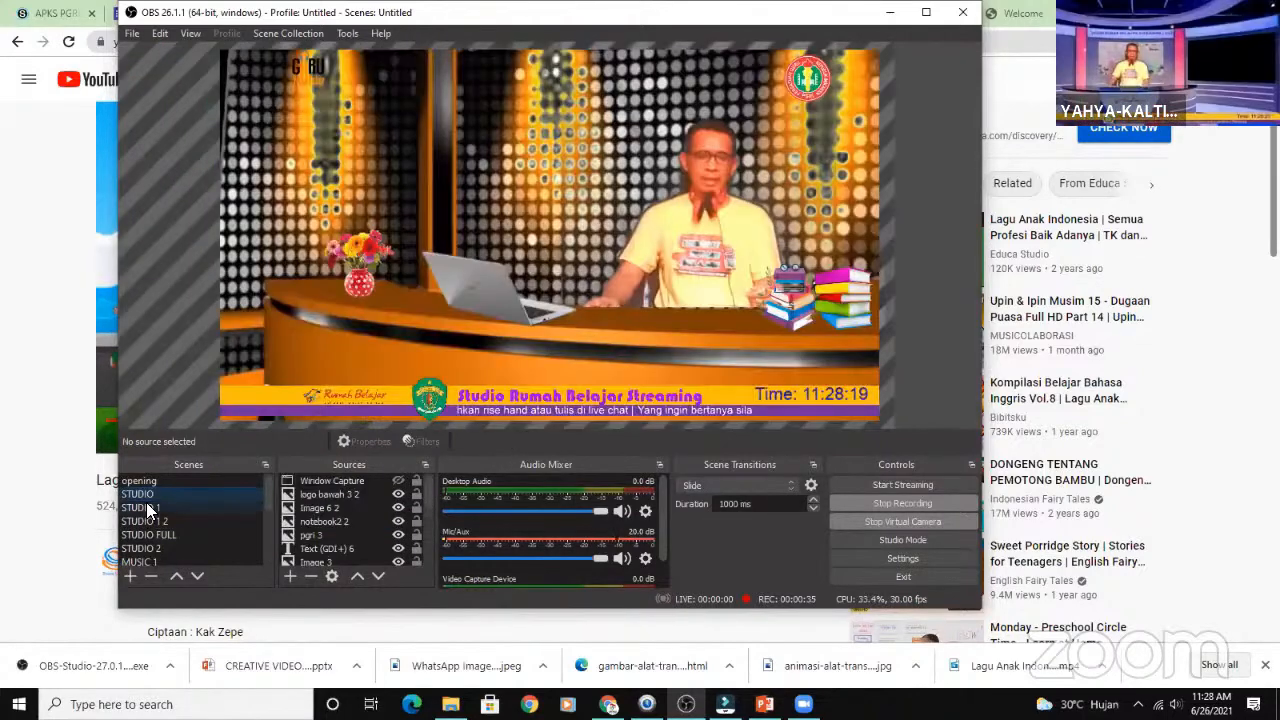
- Switch to the STUDIO 1 scene
left_click(146, 502)
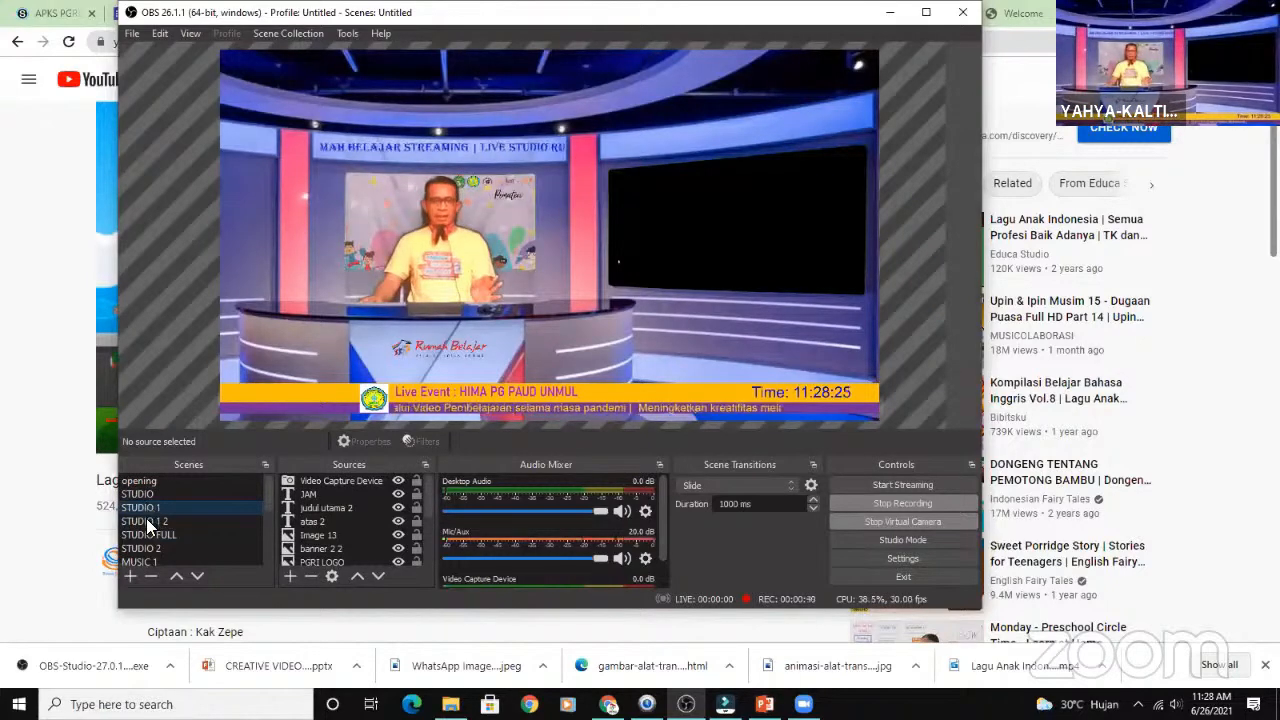
- Switch to the STUDIO 1 2 scene
left_click(146, 521)
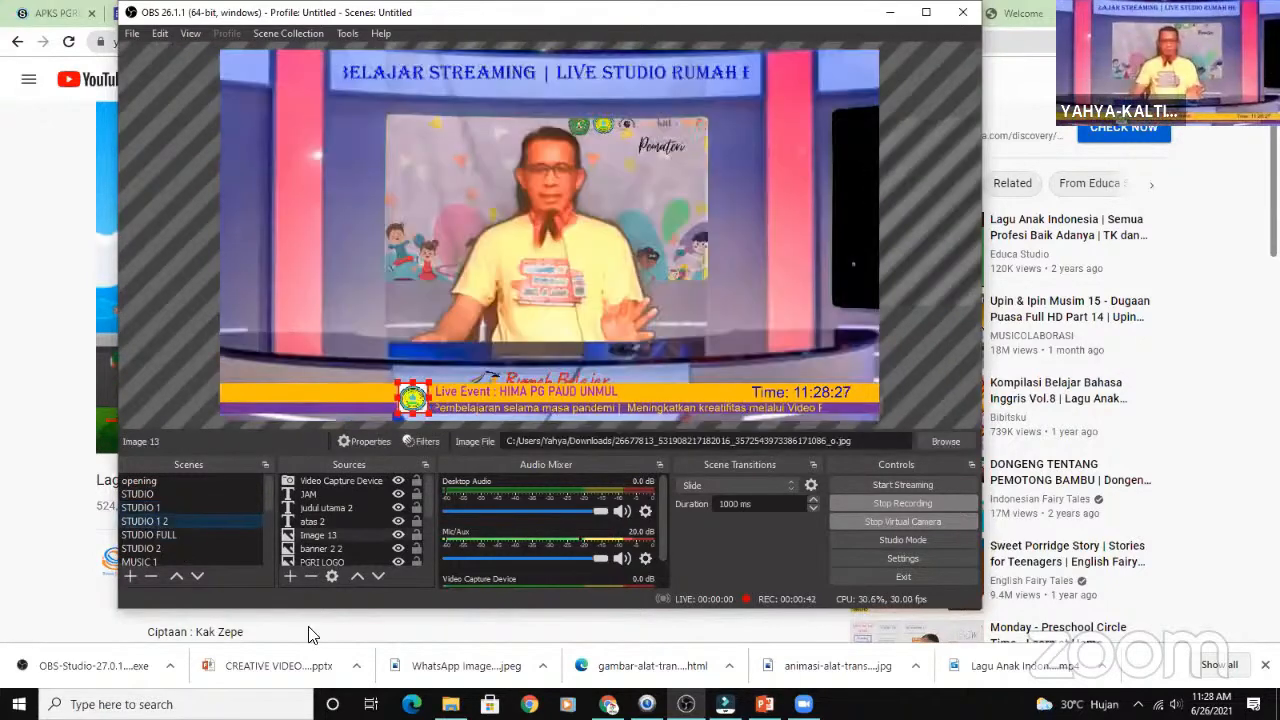
left_click(451, 704)
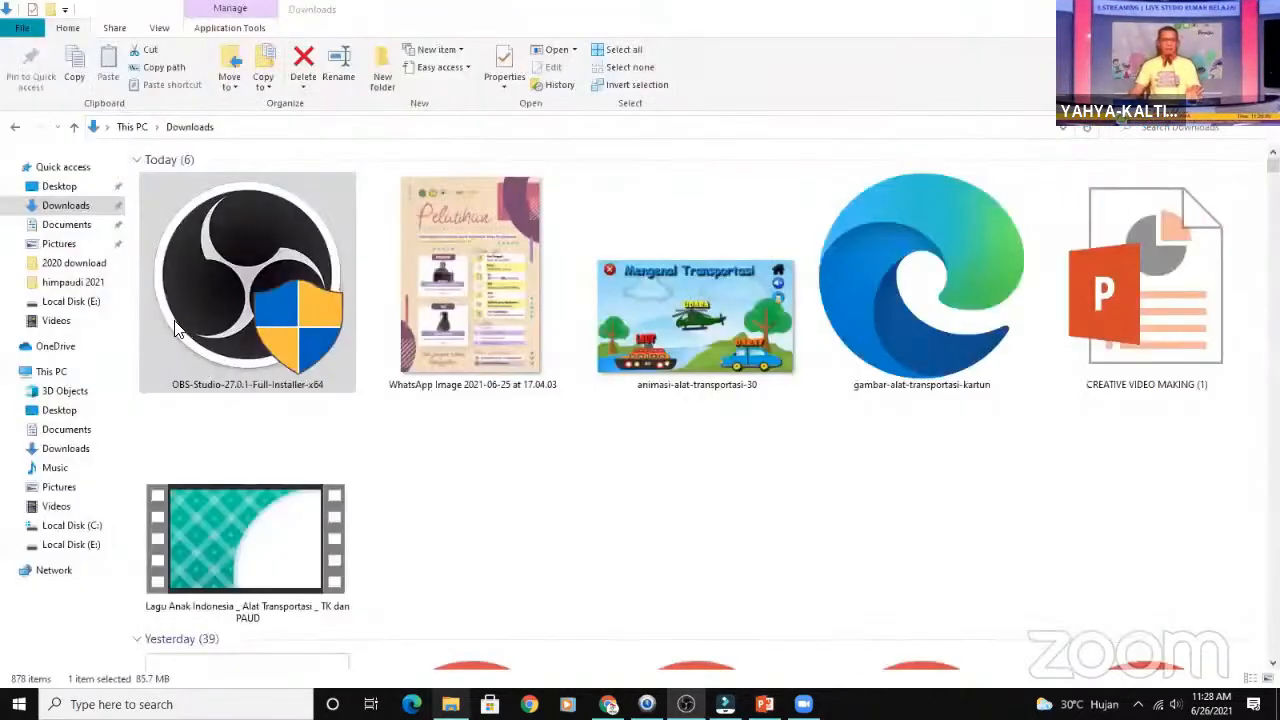
left_click(85, 322)
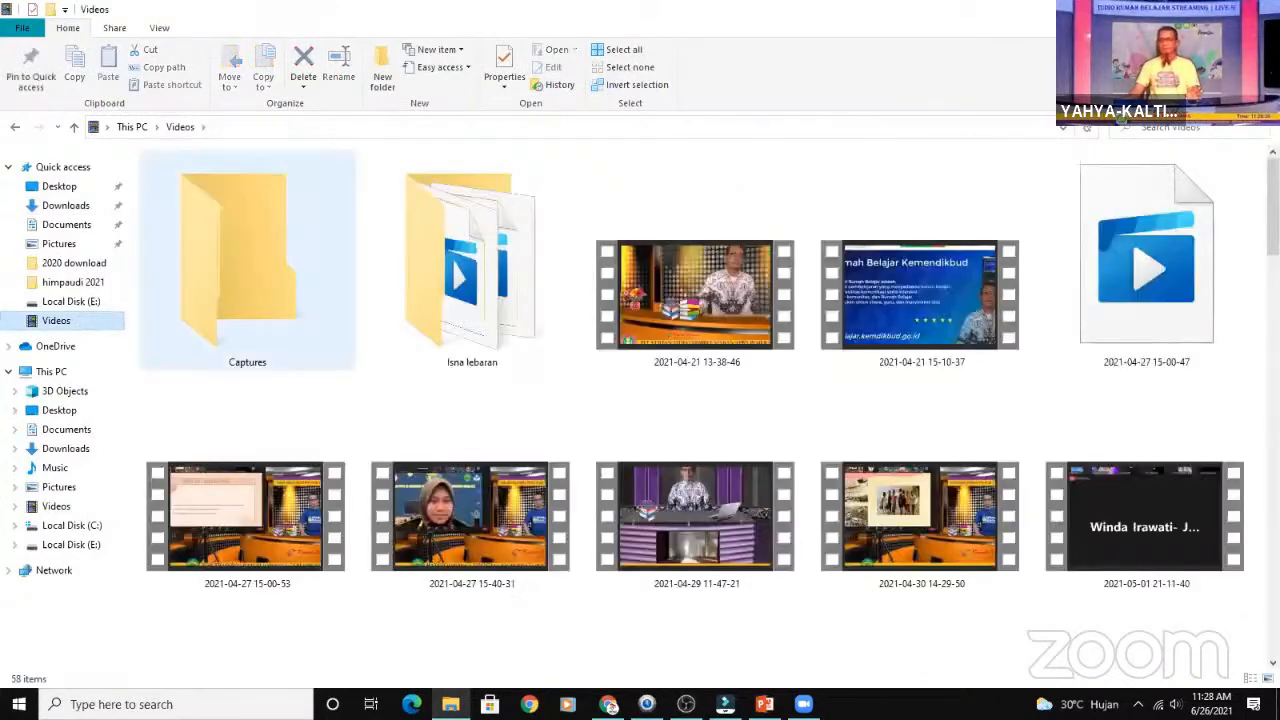
left_click_drag(1273, 206, 1273, 602)
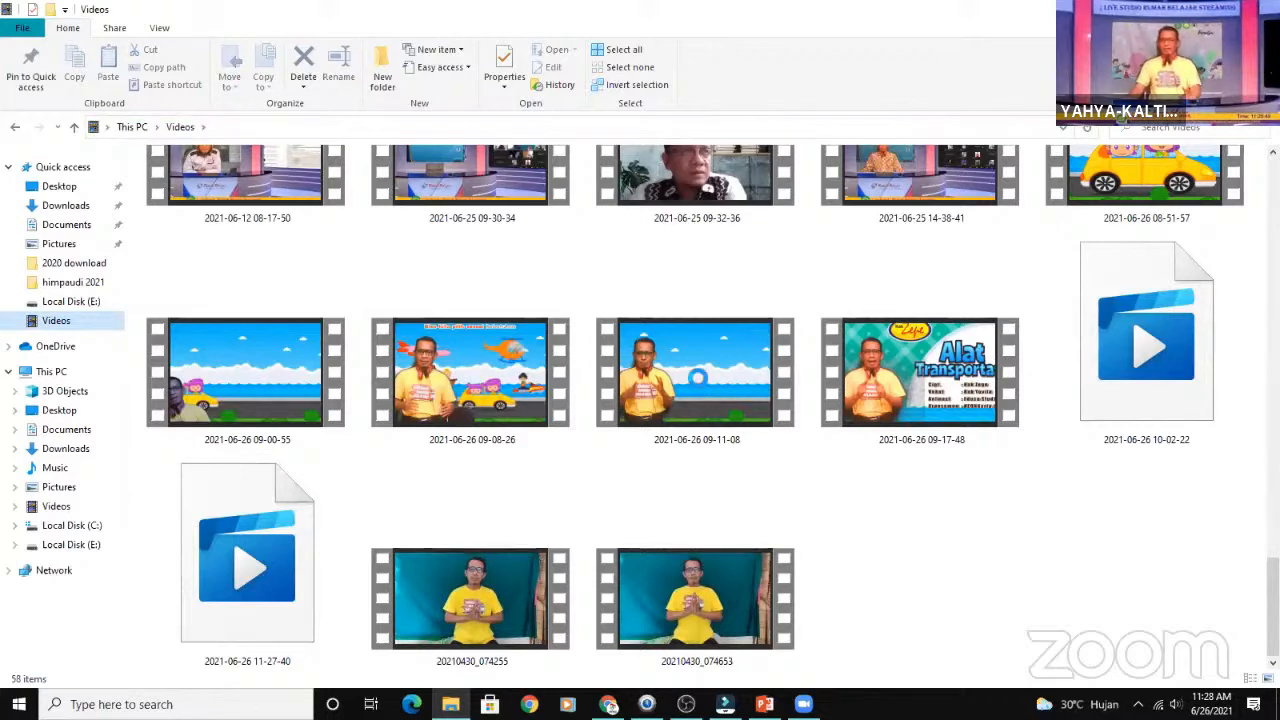
left_click(697, 377)
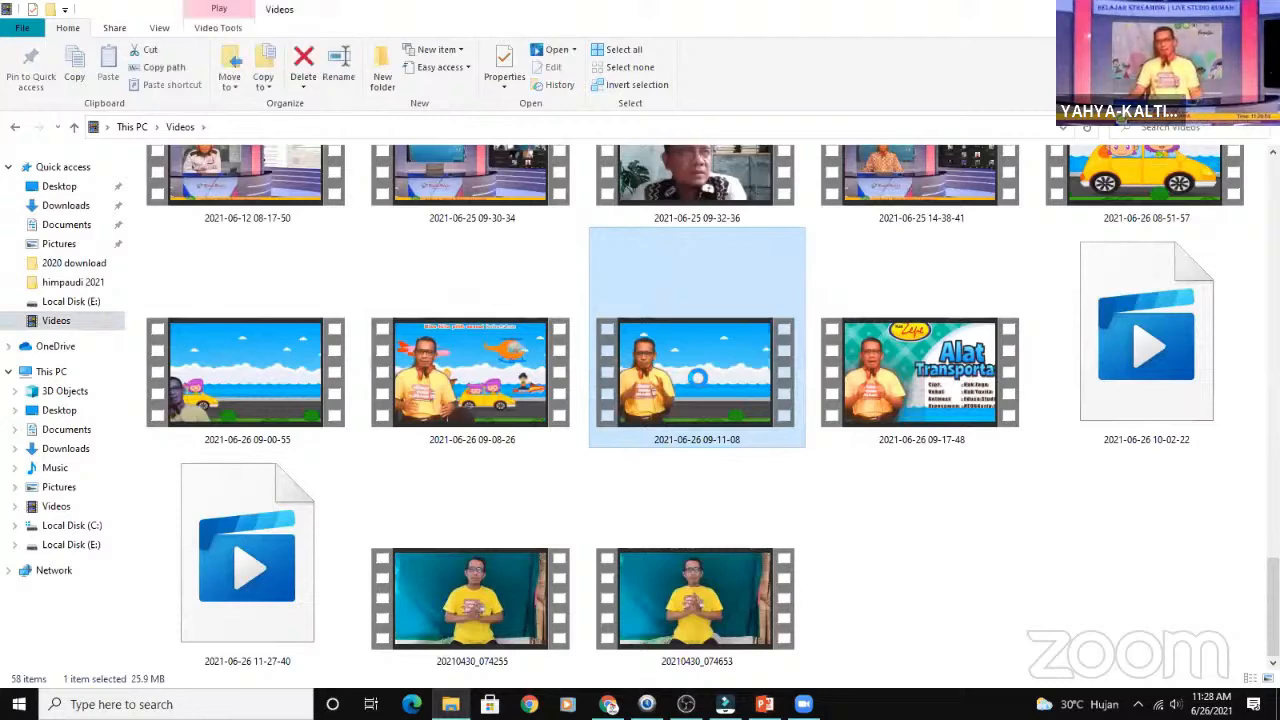
right_click(695, 376)
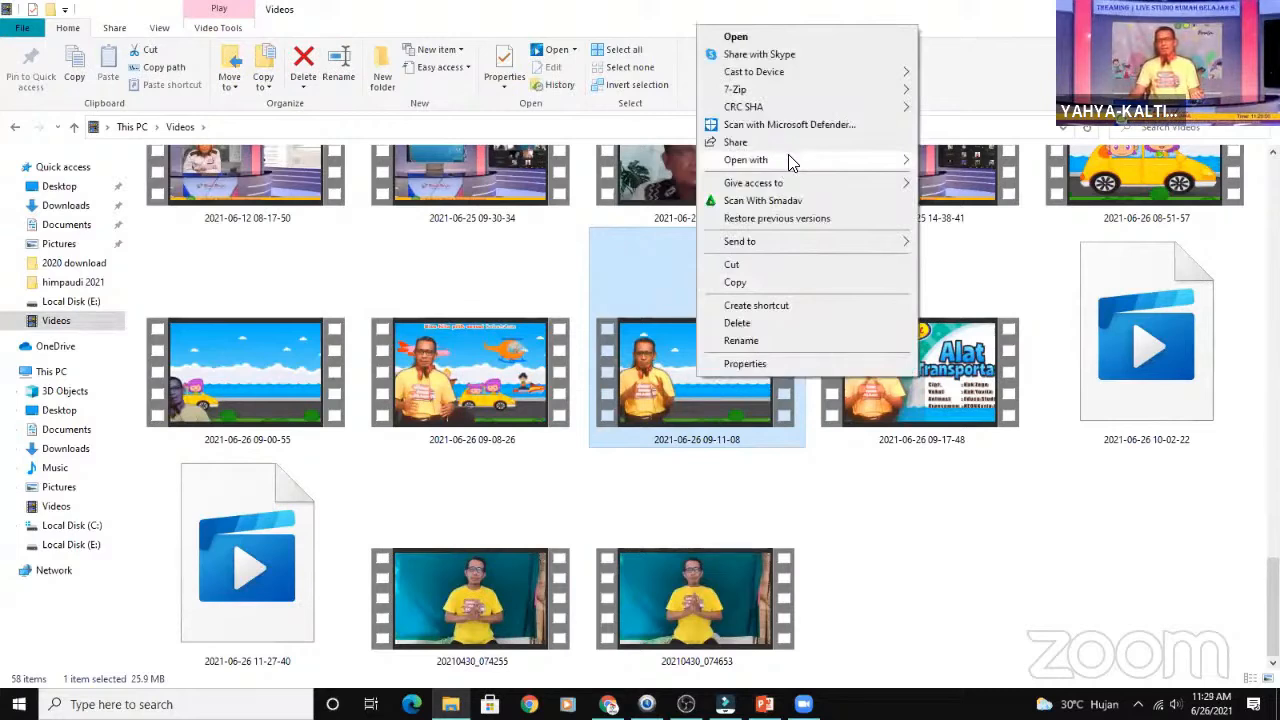
mouse_move(792, 163)
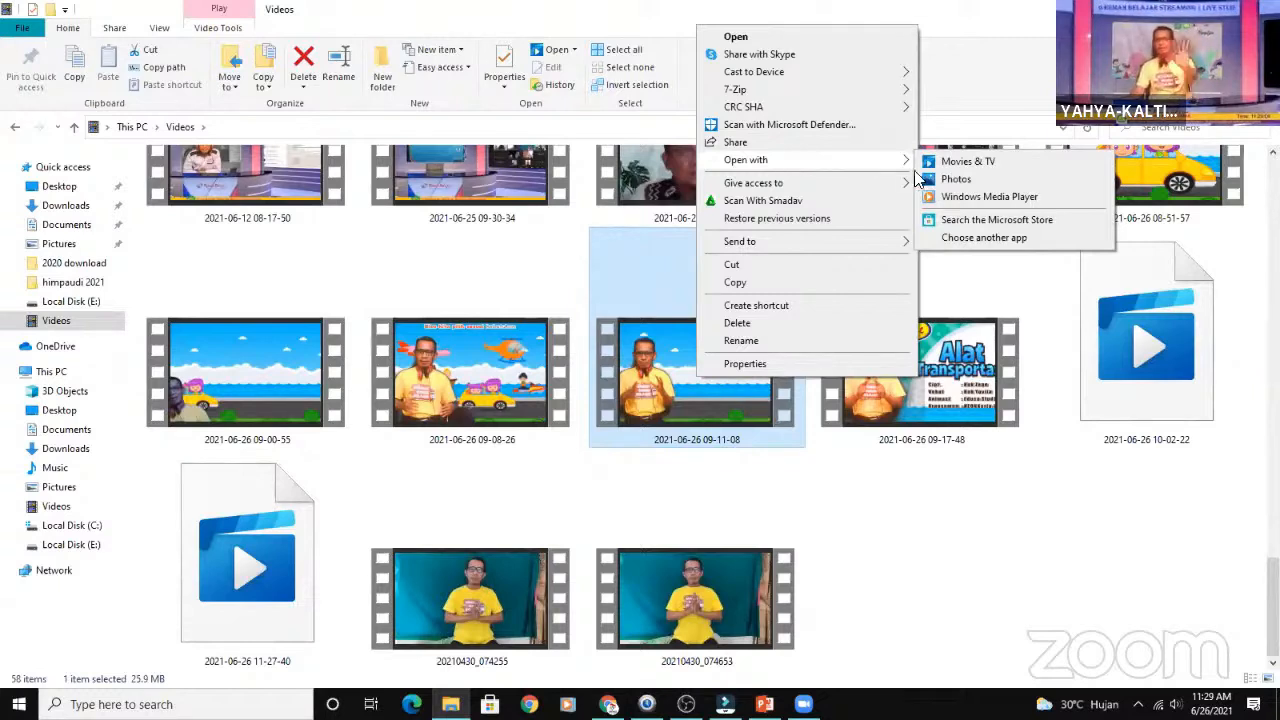
left_click(975, 197)
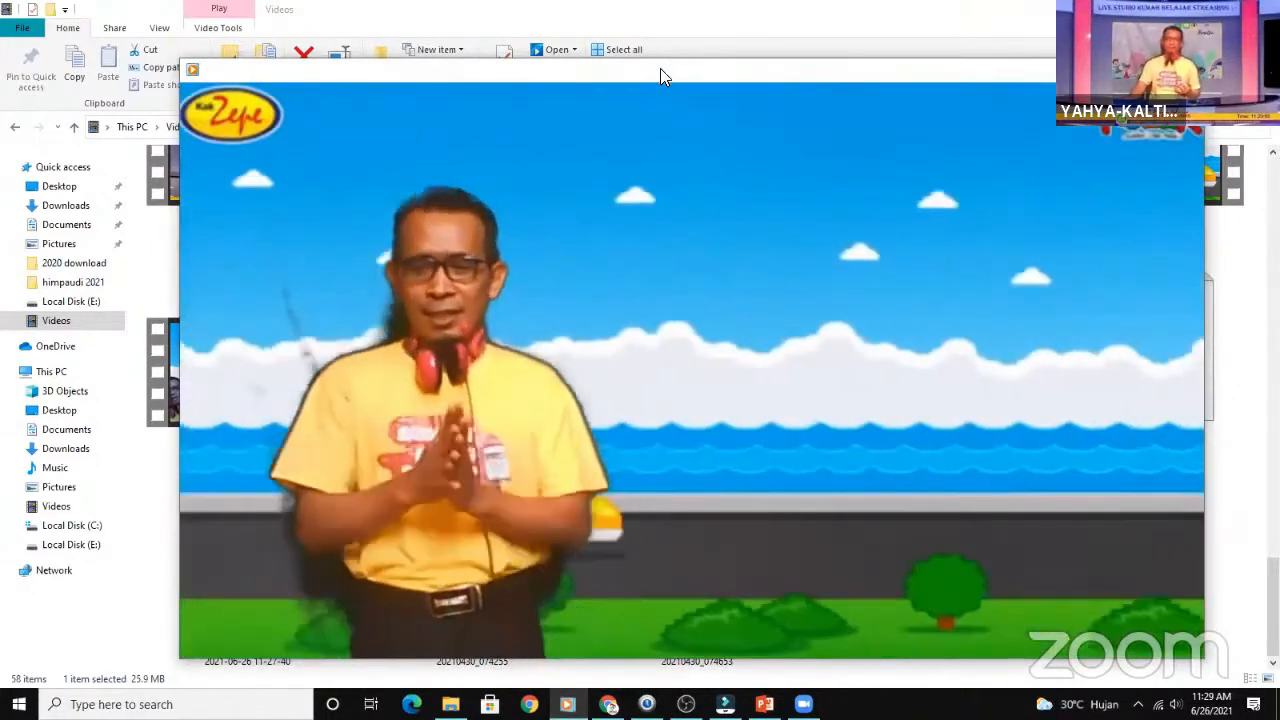
- Reposition the player window and review the recording by skipping forward and back to different points
left_click_drag(620, 68, 540, 11)
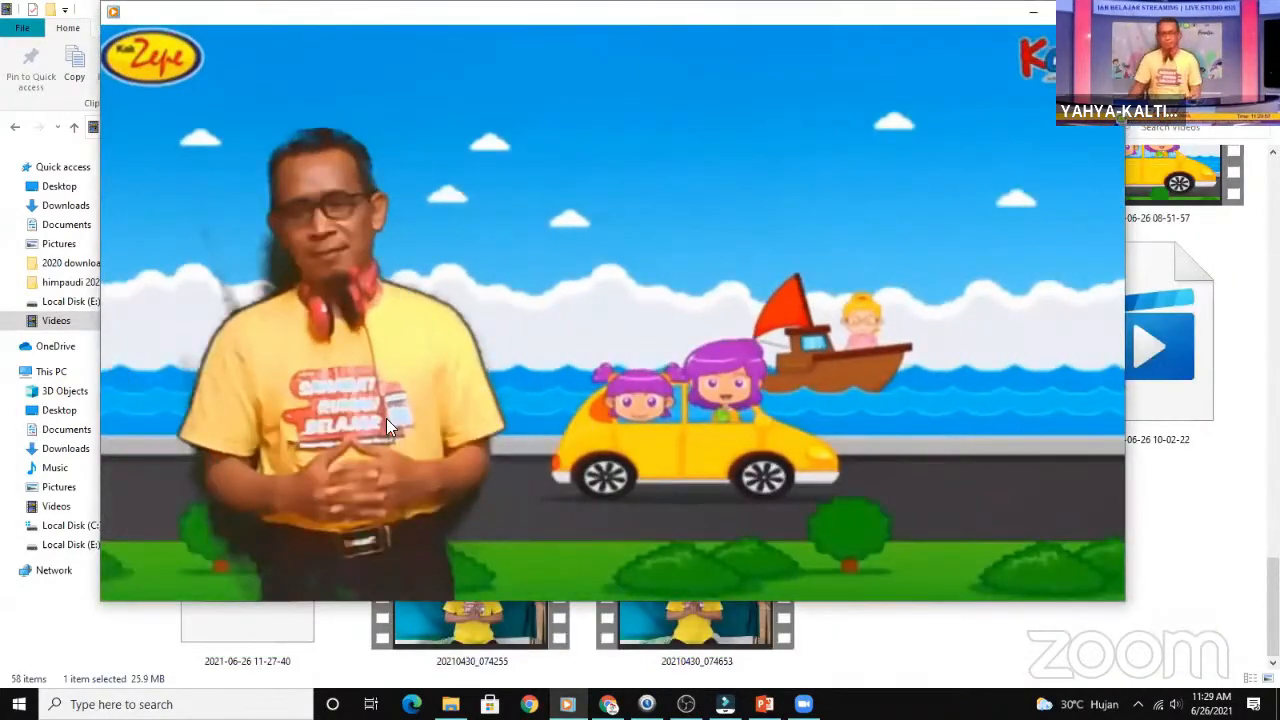
mouse_move(330, 527)
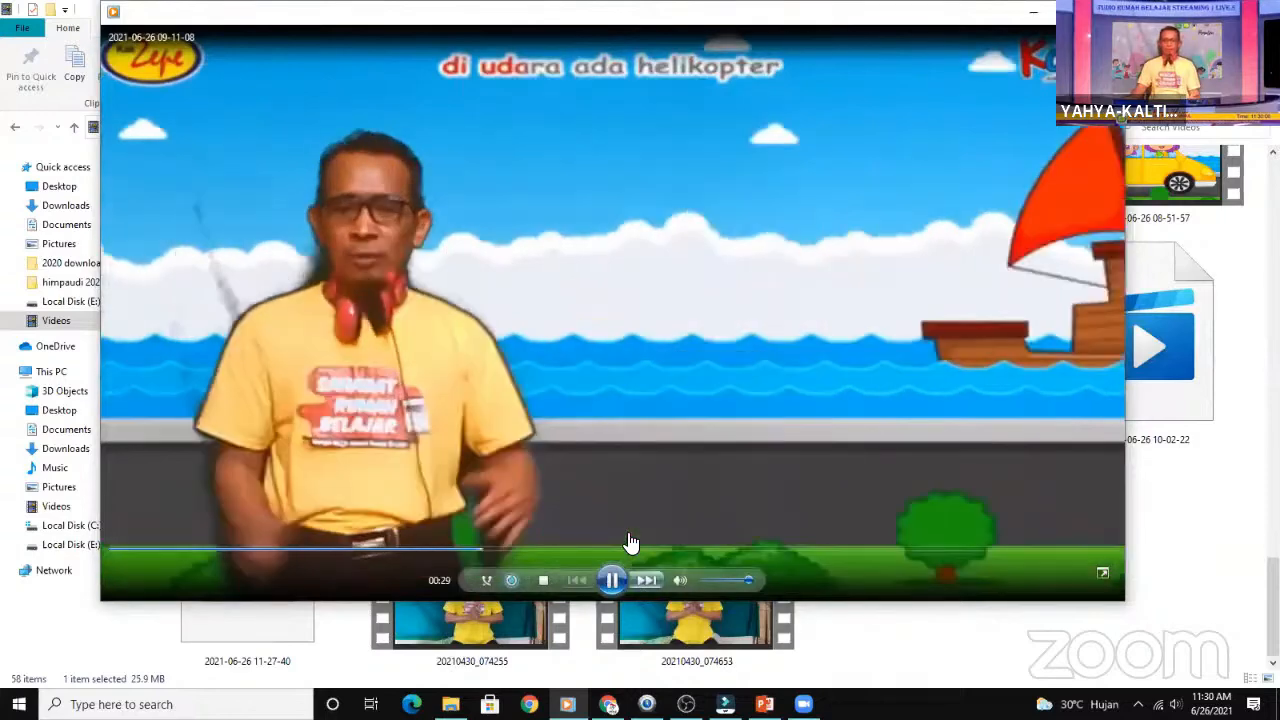
left_click(630, 545)
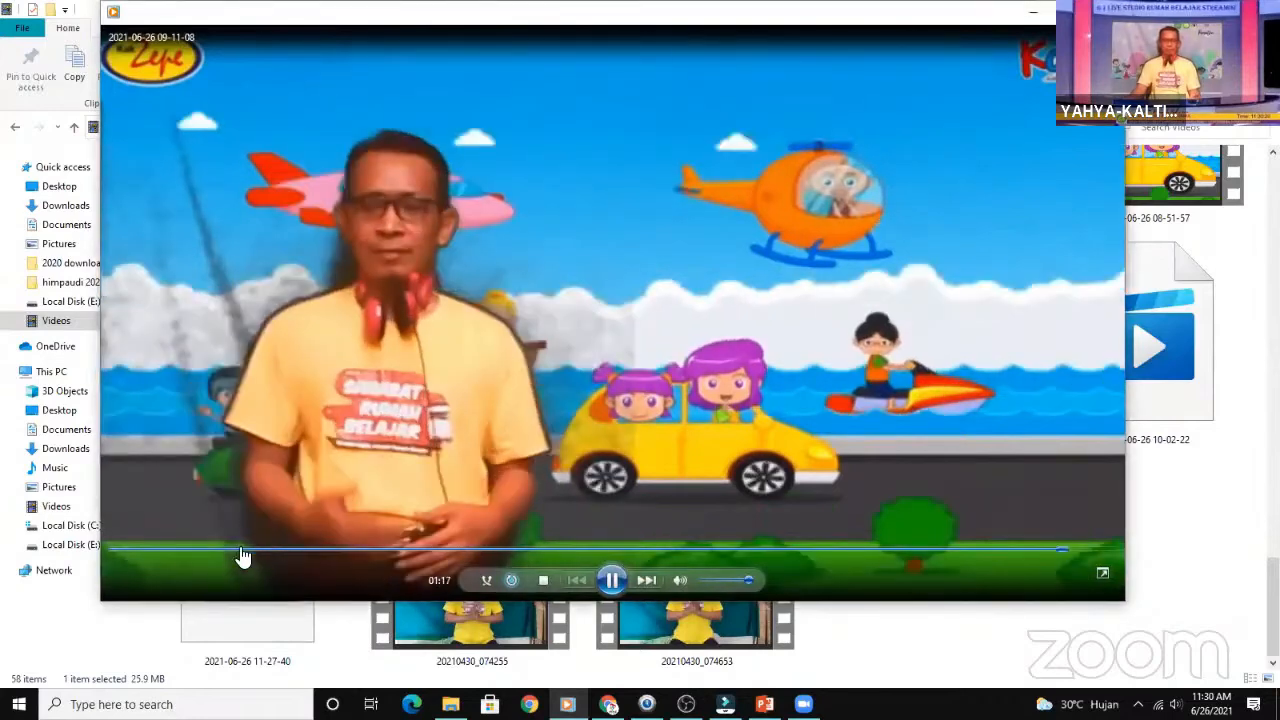
left_click(210, 549)
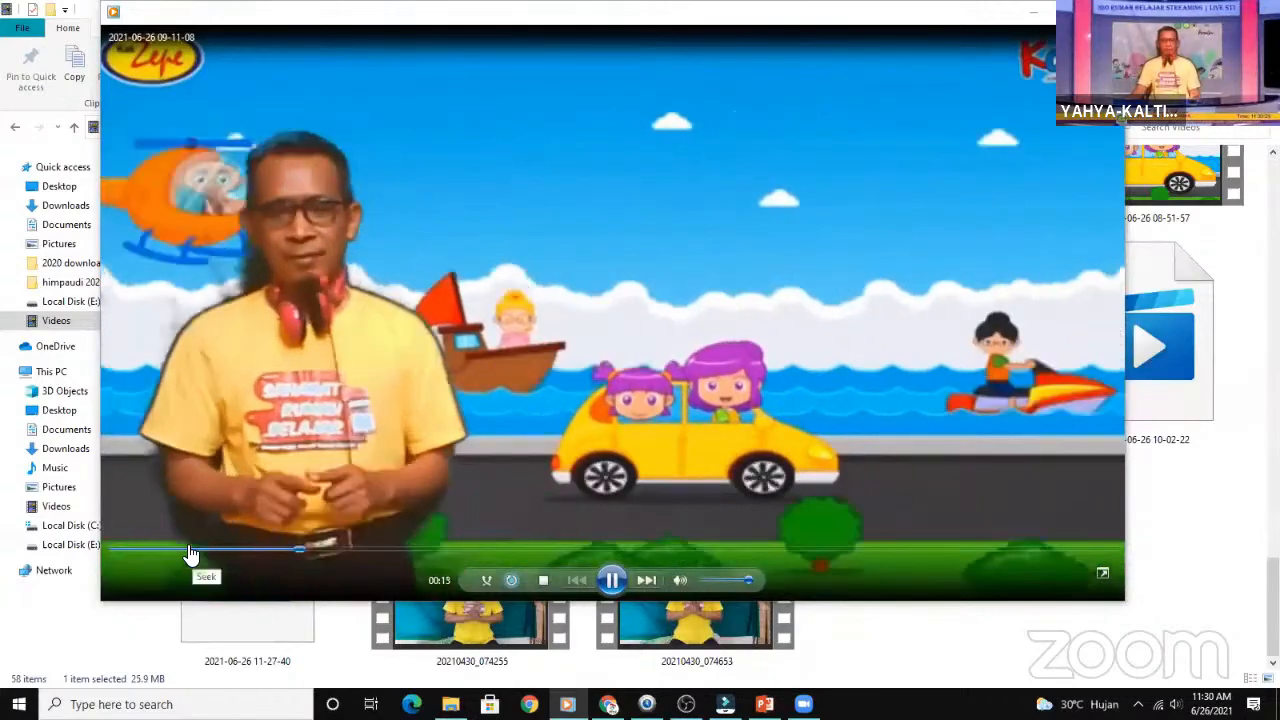
left_click(190, 550)
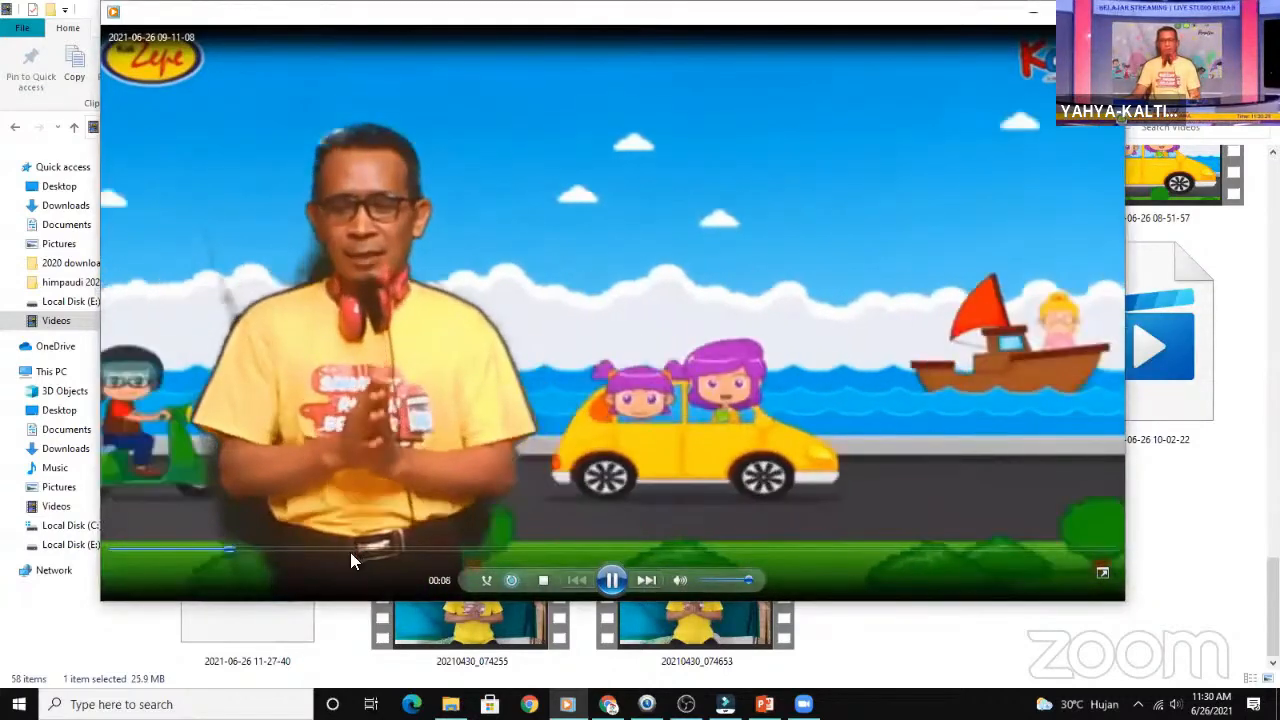
left_click(356, 550)
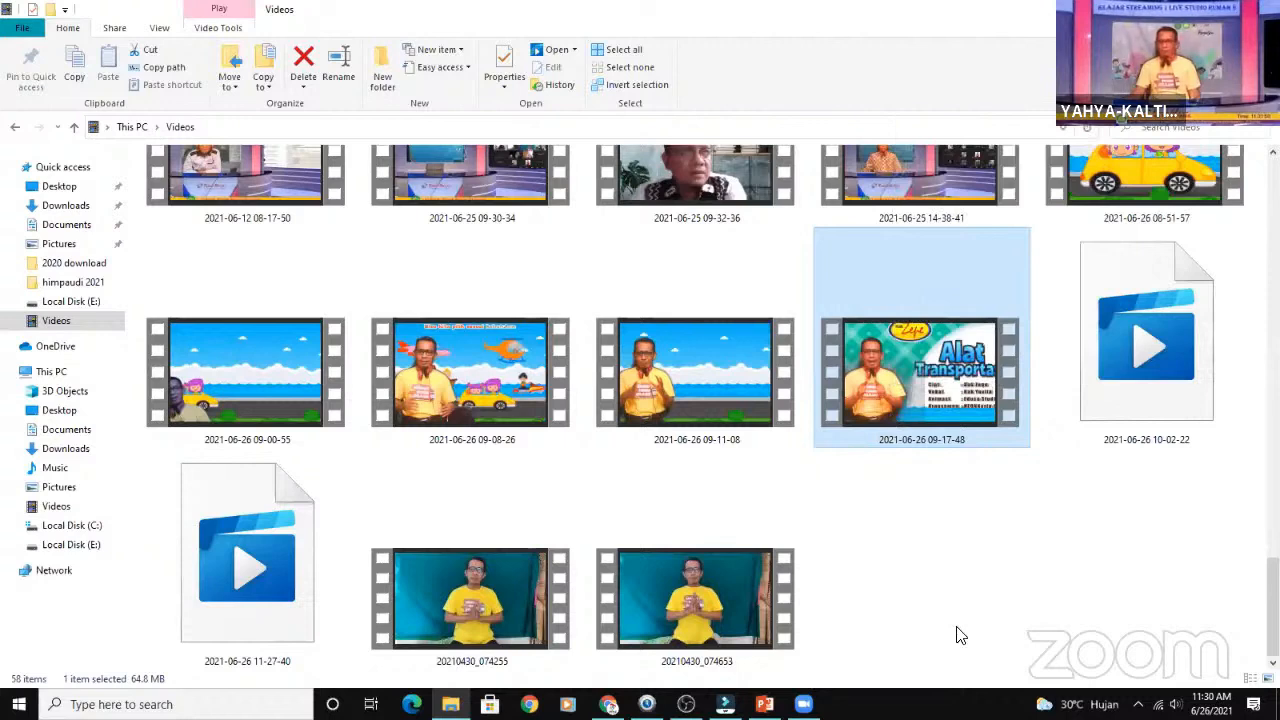
left_click(960, 631)
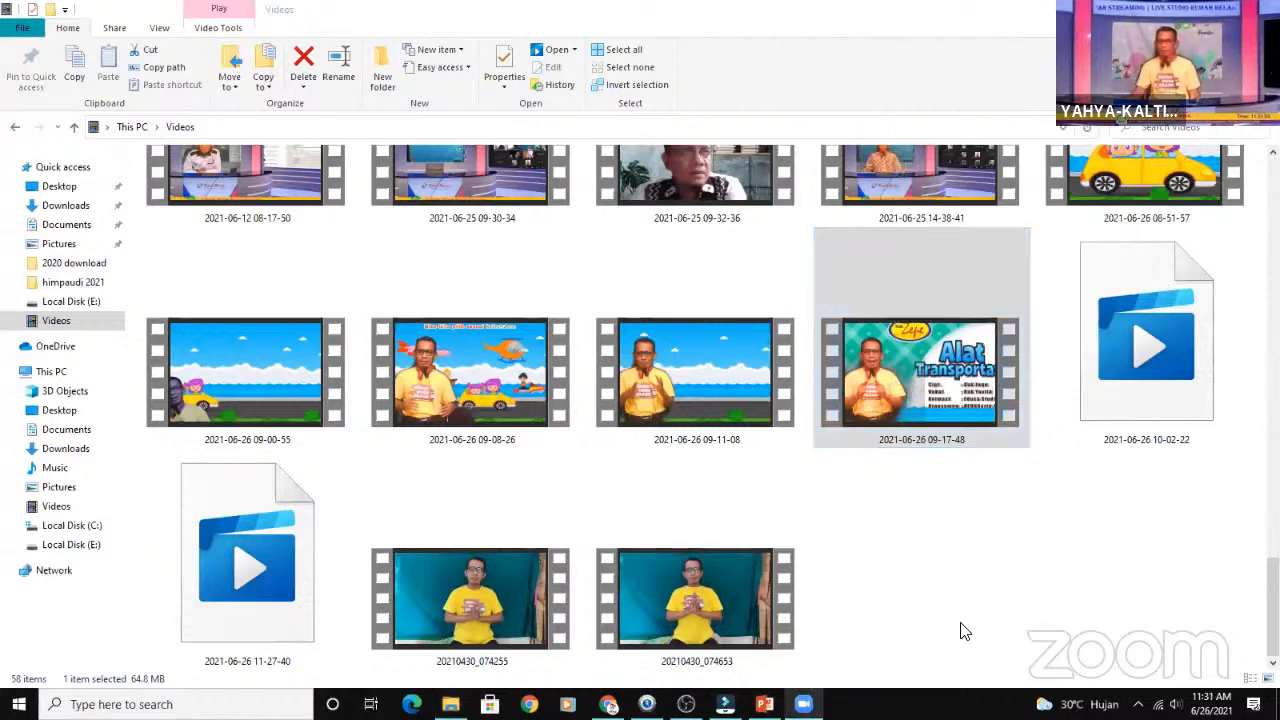